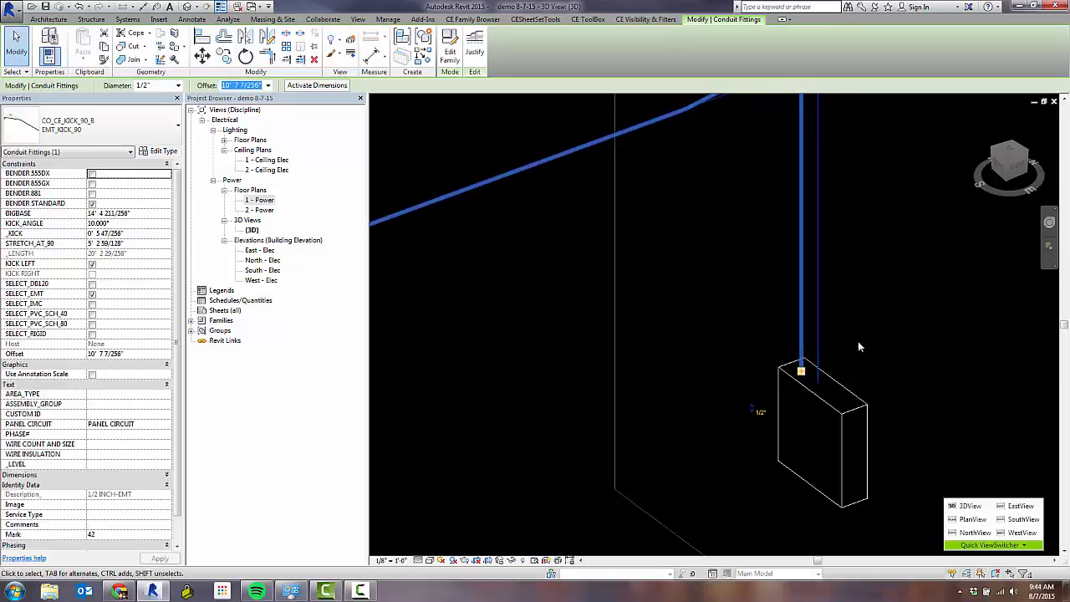
- Select the entire connected conduit run and inspect its route, its connection at the box, and its phase properties
scroll(865, 347, "down", 5)
scroll(865, 352, "down", 2)
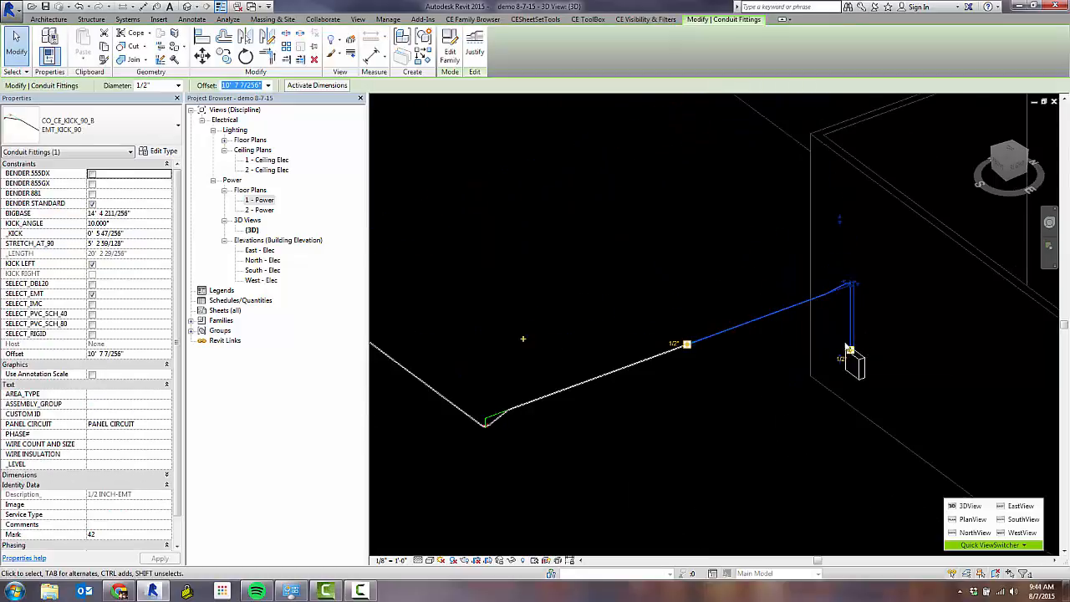
left_click(867, 331)
key("Tab")
left_click(851, 334)
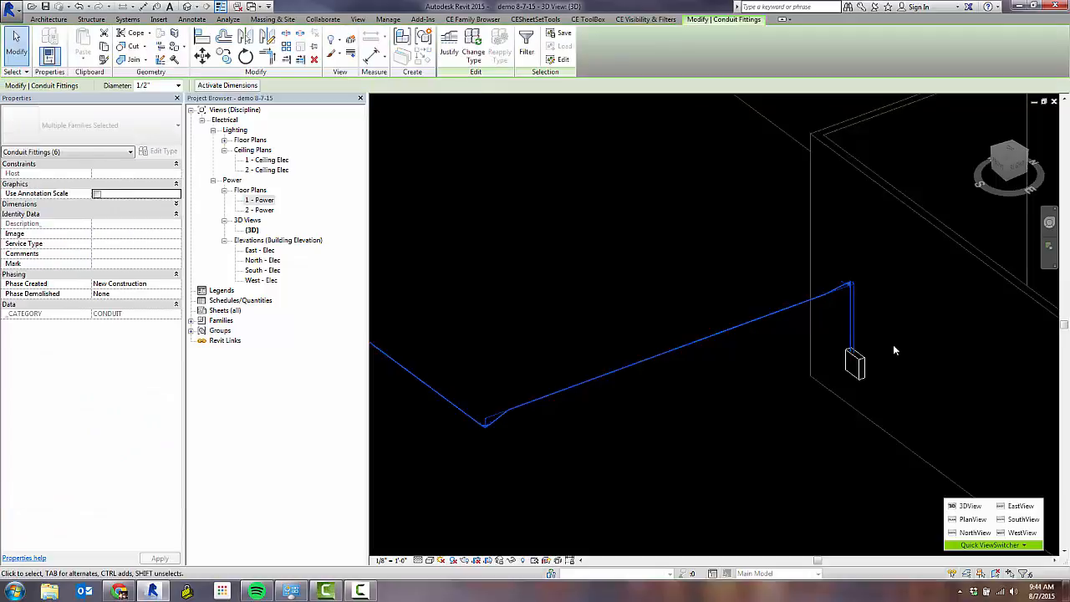
scroll(897, 351, "down", 2)
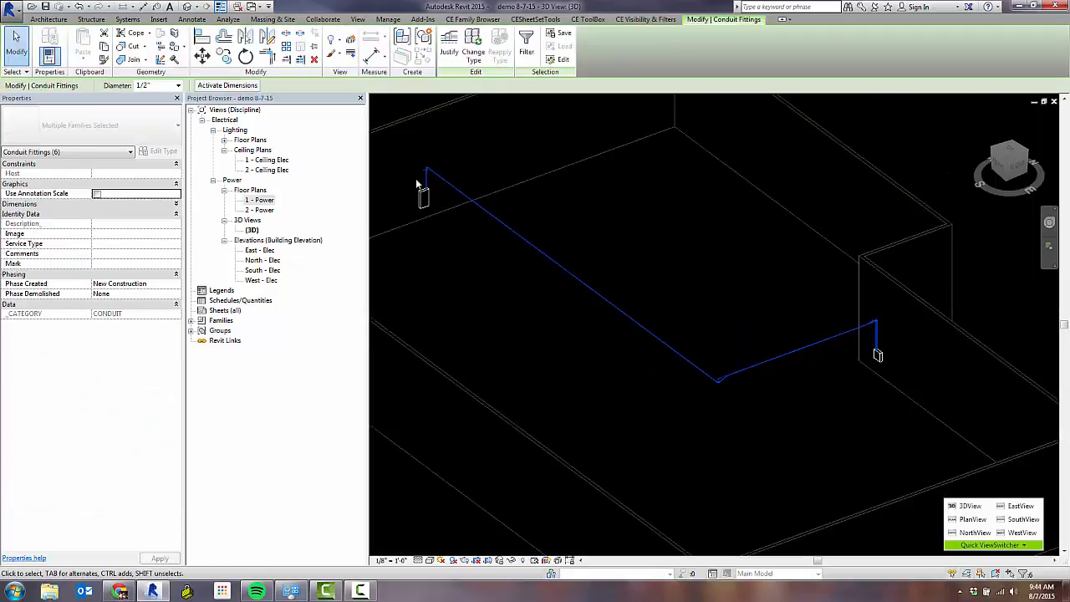
scroll(421, 158, "up", 2)
scroll(420, 159, "down", 3)
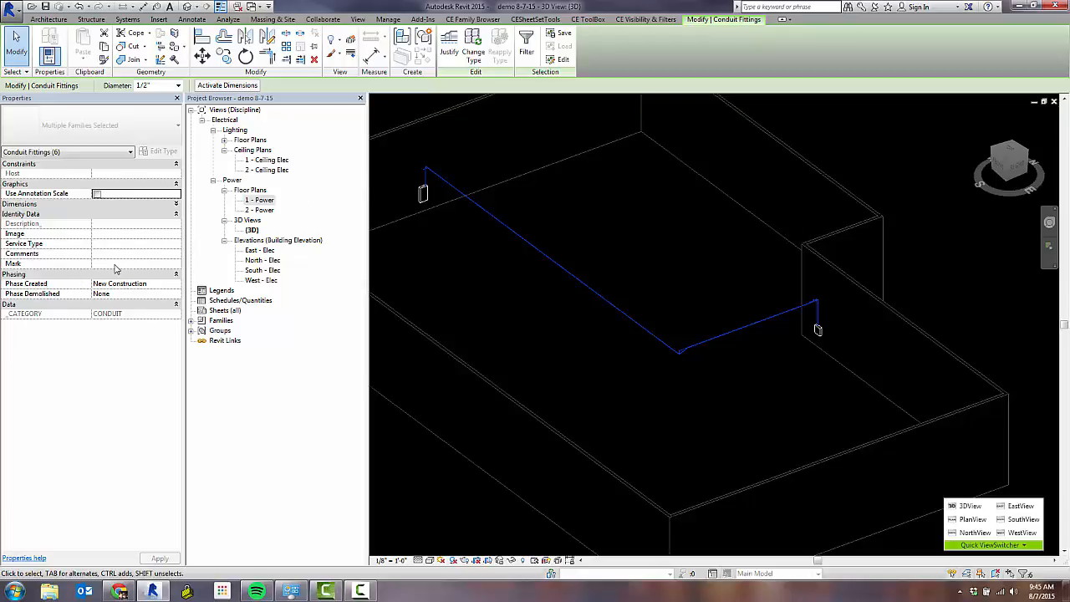
scroll(812, 330, "up", 6)
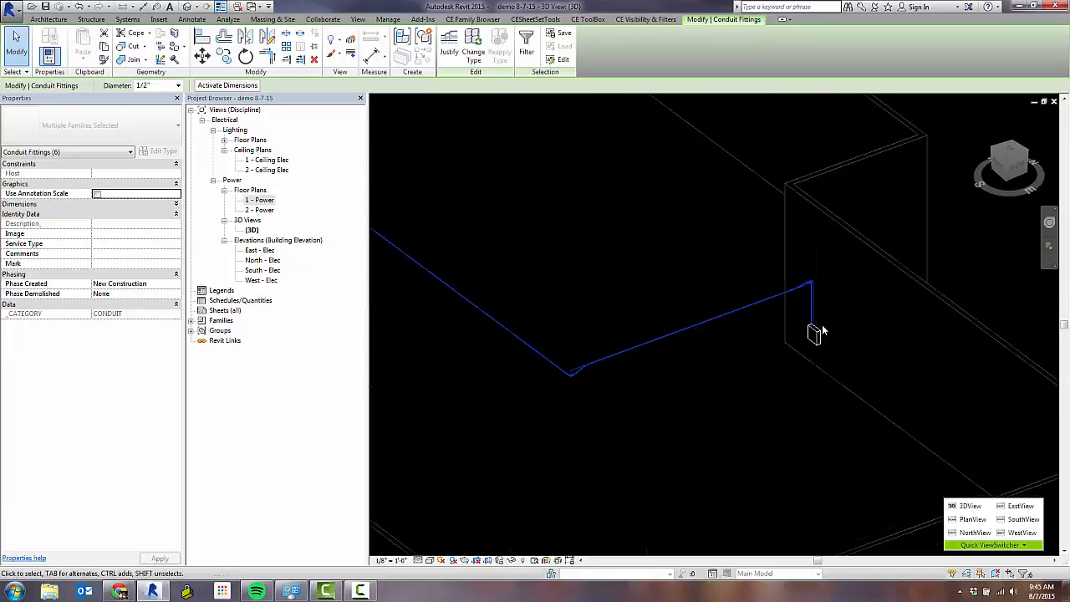
scroll(790, 326, "up", 3)
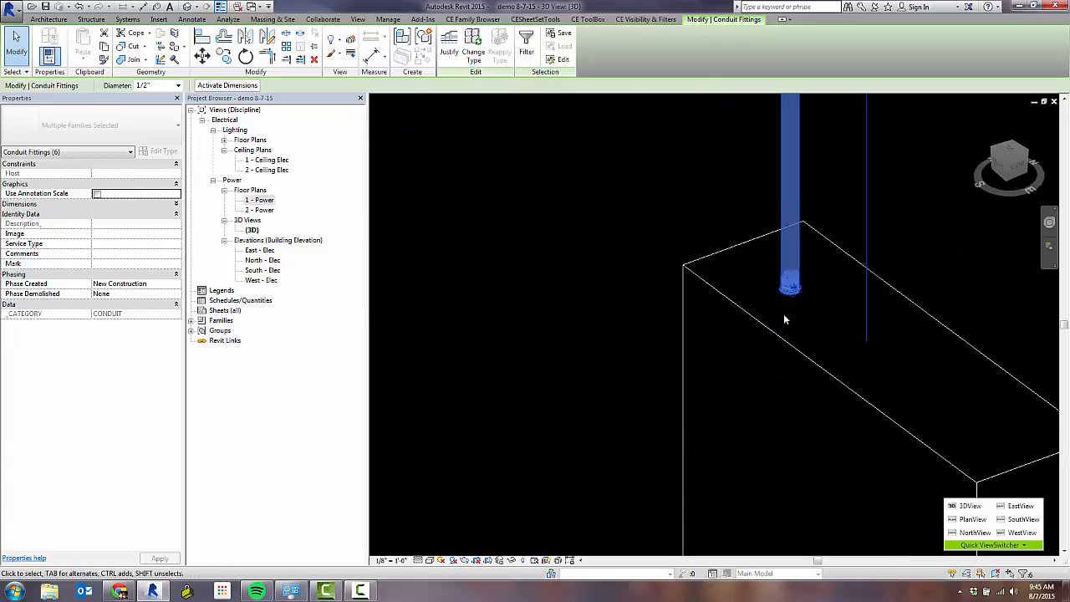
scroll(798, 290, "down", 2)
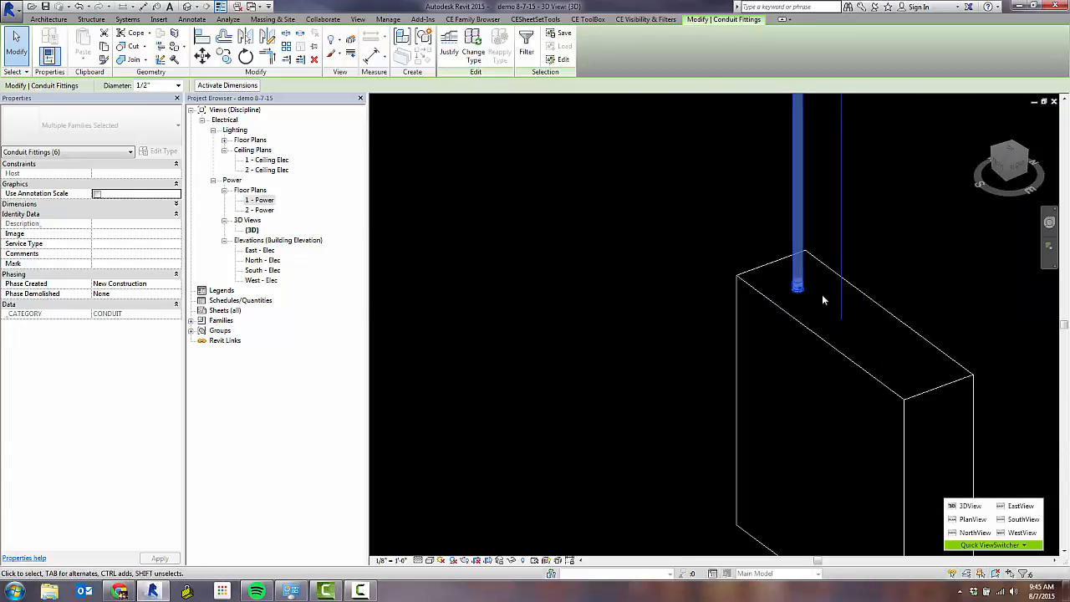
scroll(850, 334, "down", 8)
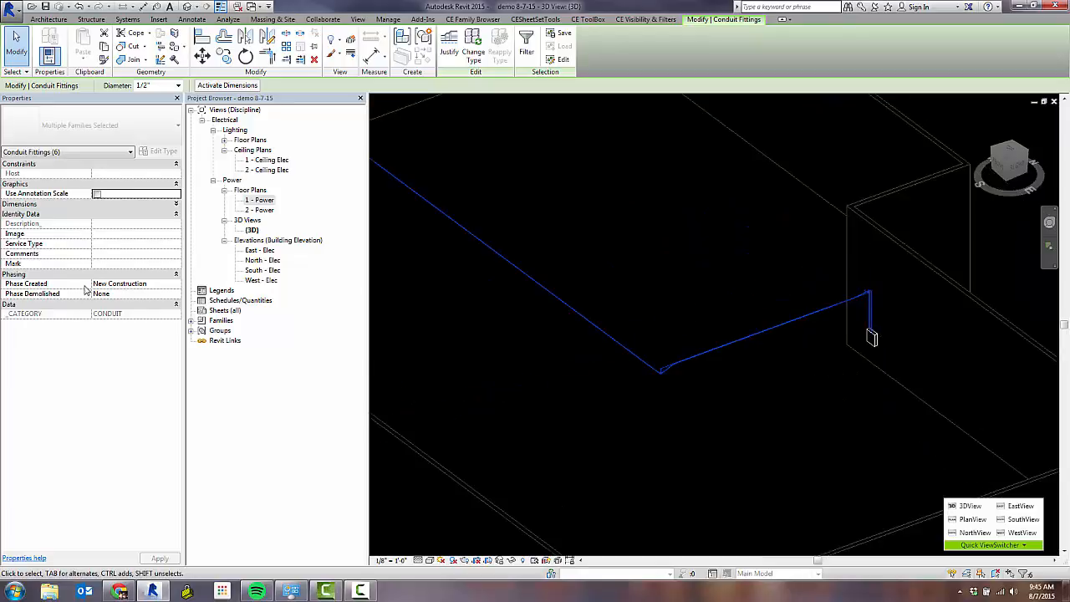
left_click(508, 289)
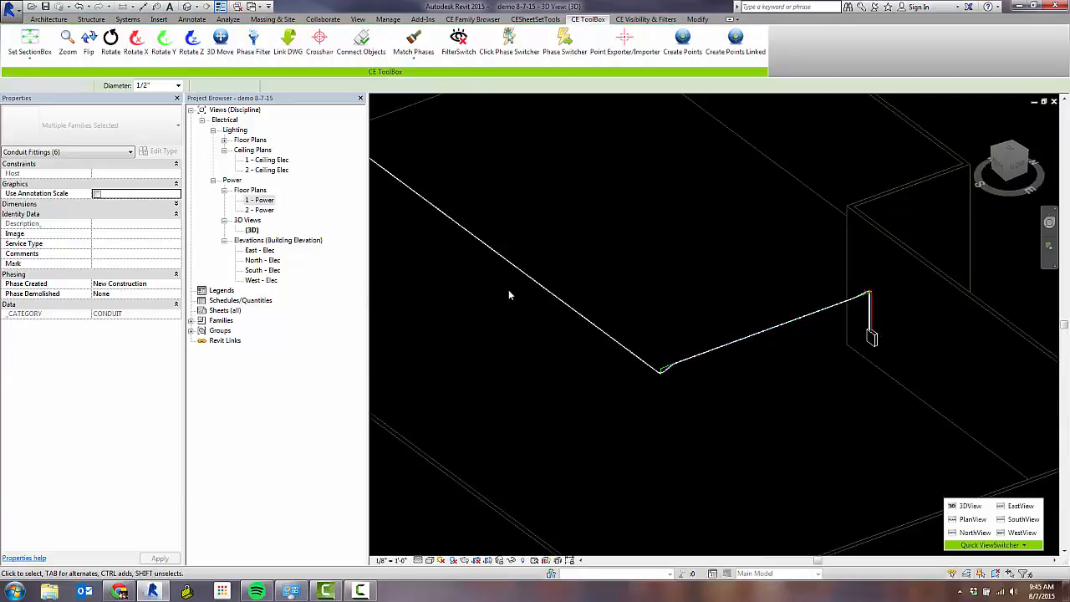
scroll(748, 287, "down", 4)
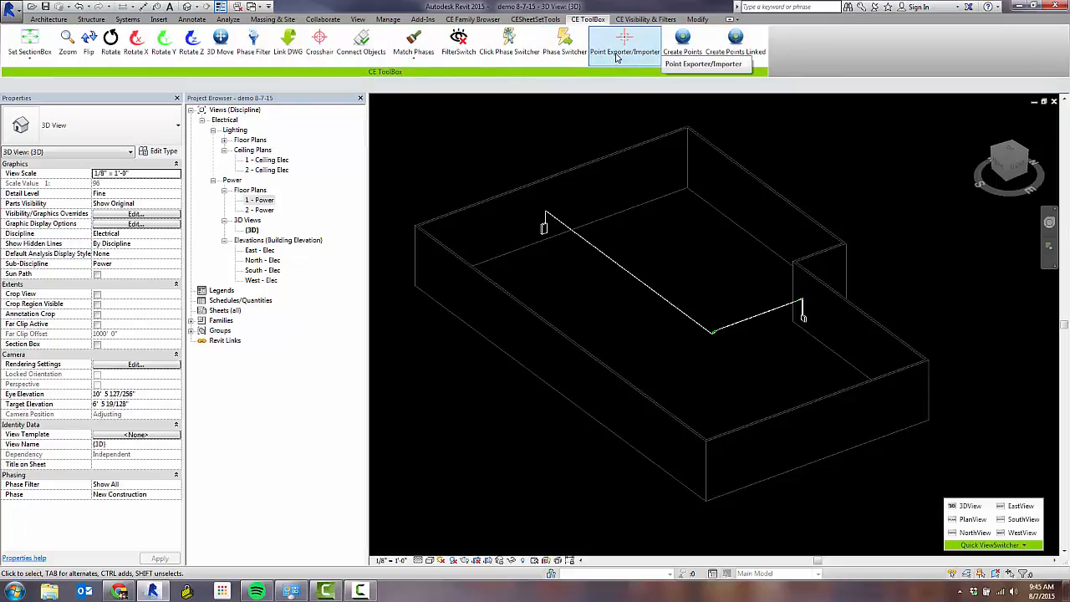
- Save the project and add a project phase named Run 1 after New Construction
left_click(388, 20)
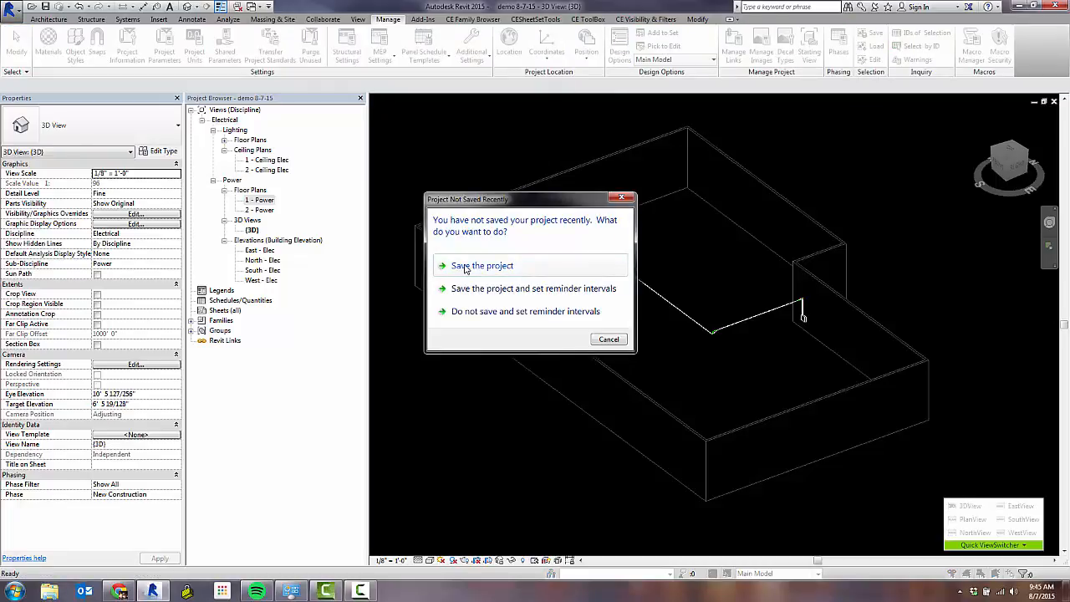
left_click(468, 266)
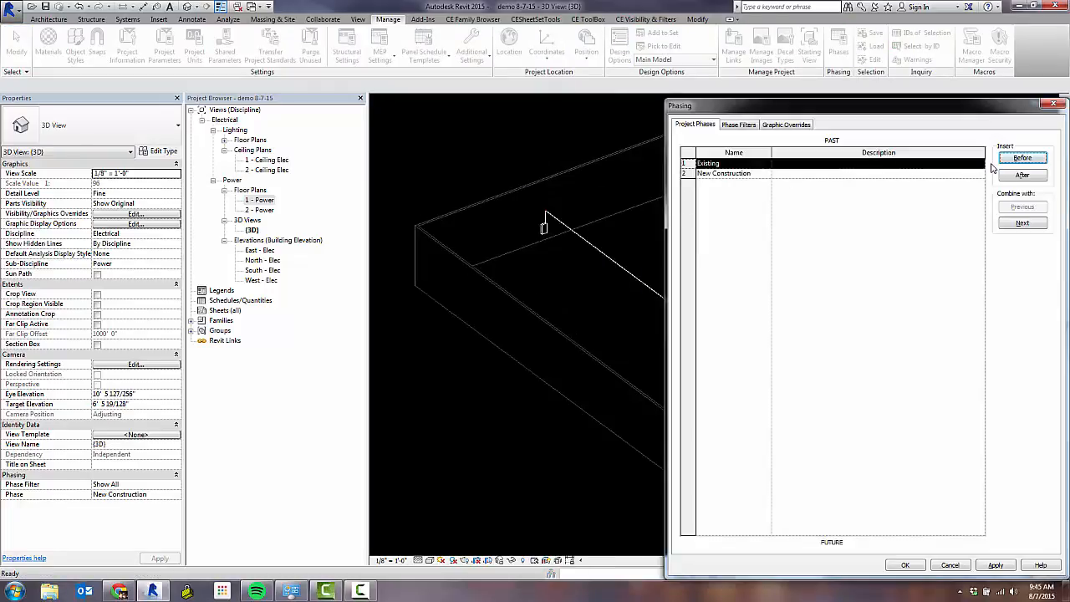
left_click(686, 172)
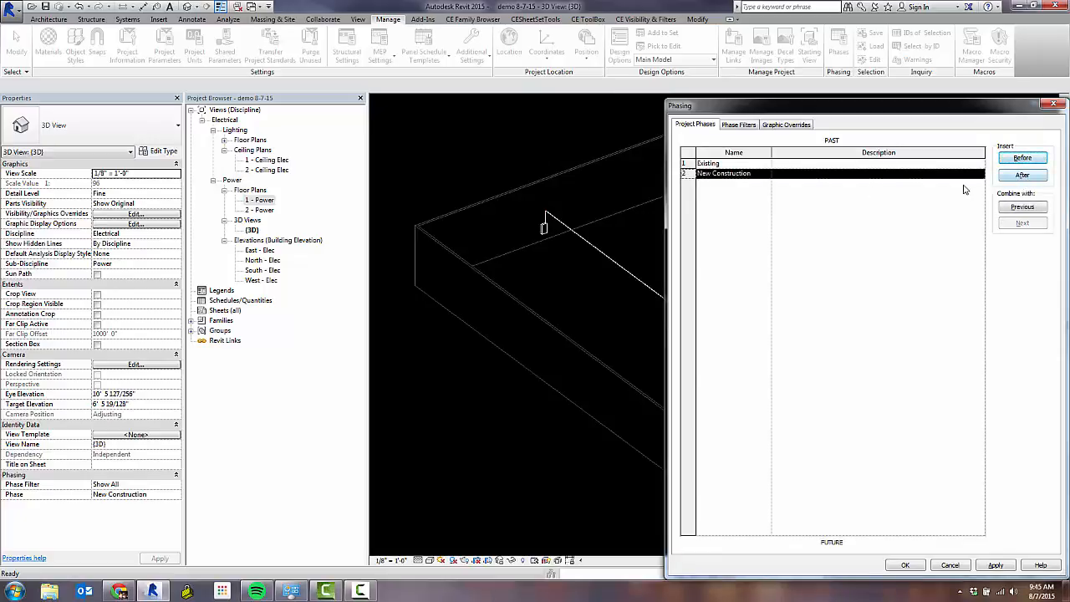
left_click(1023, 176)
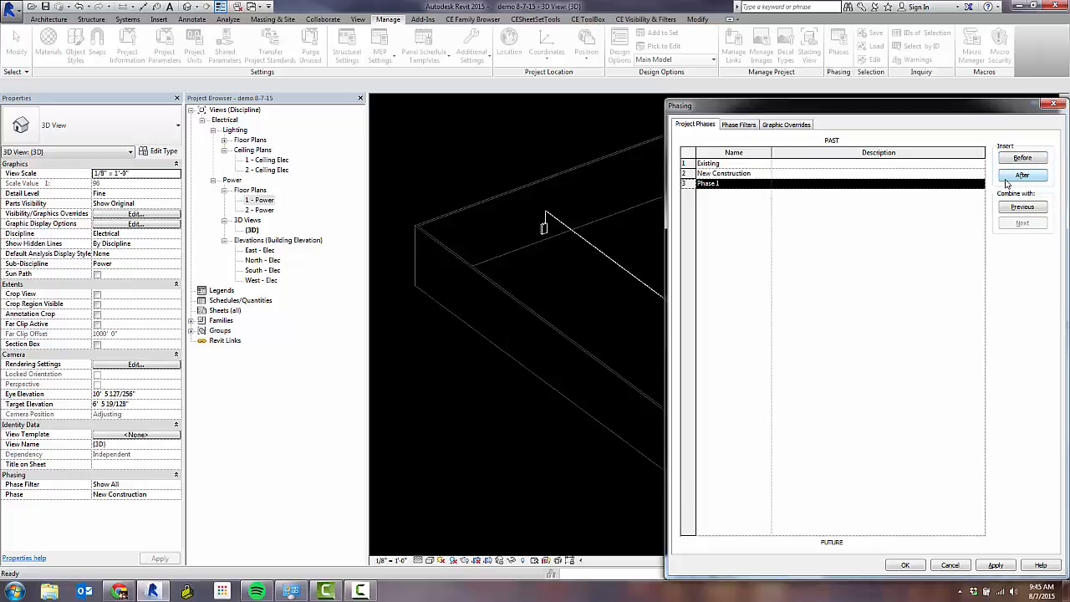
left_click(725, 186)
type("F")
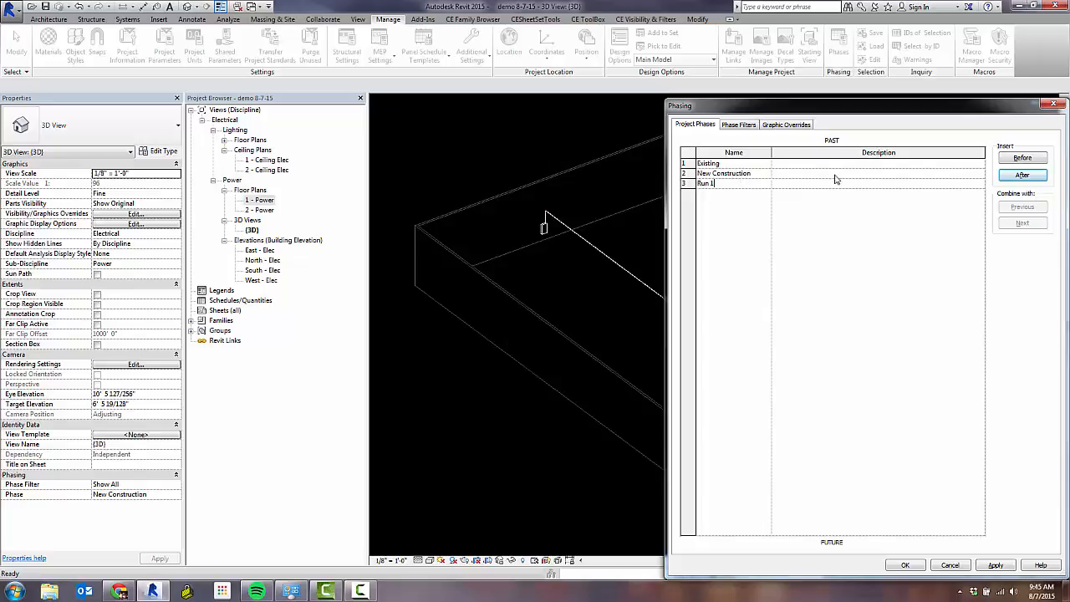
- Add two more project phases after Run 1, named Run 2 and Run 3, and accept the phasing changes
left_click(1018, 174)
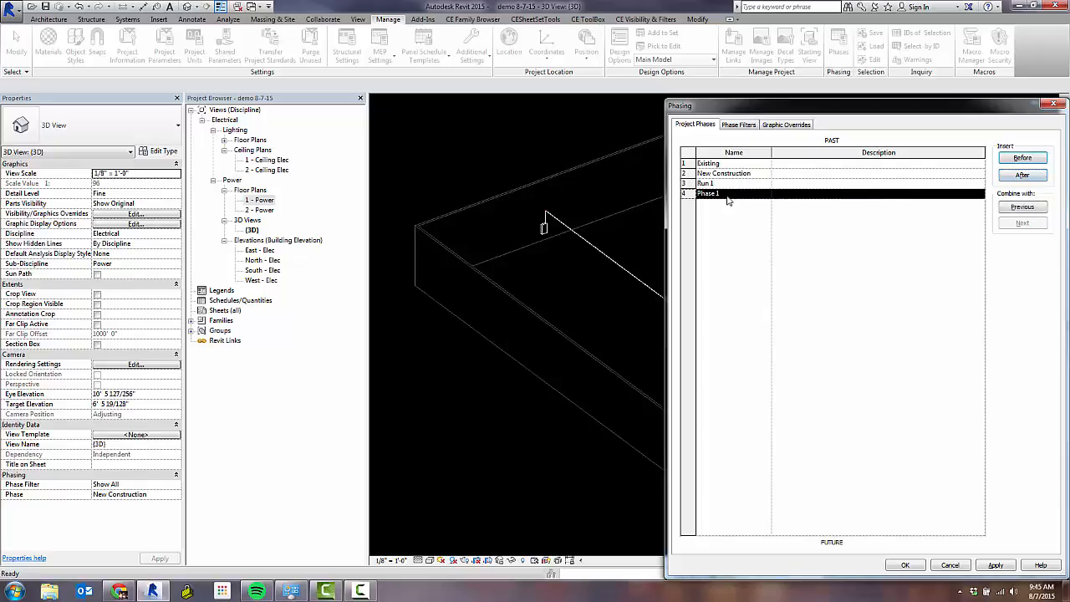
left_click(732, 194)
type("Run 2")
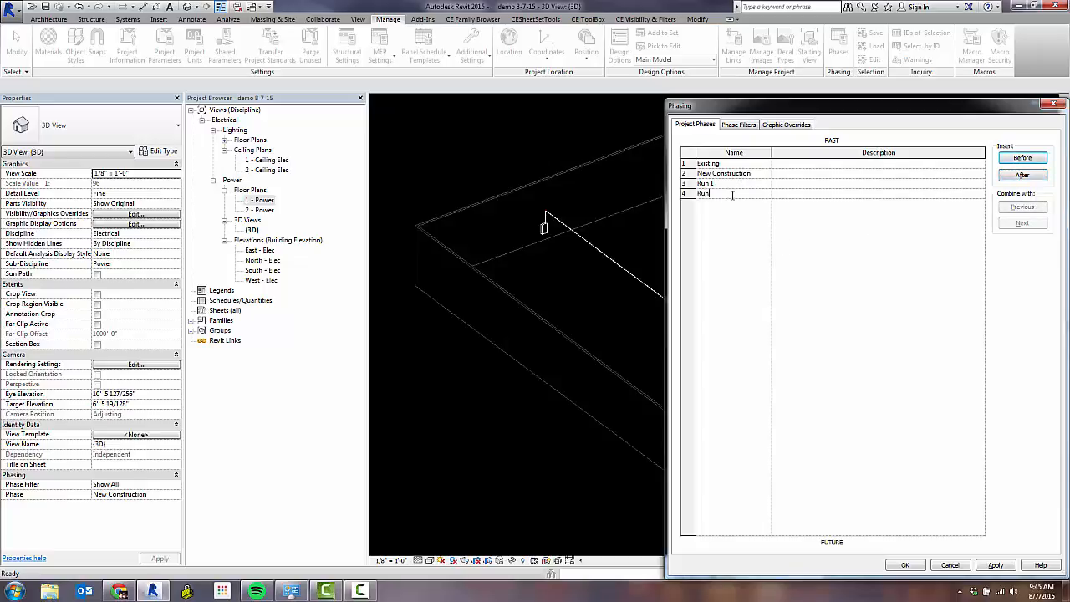
left_click(1030, 175)
left_click(734, 205)
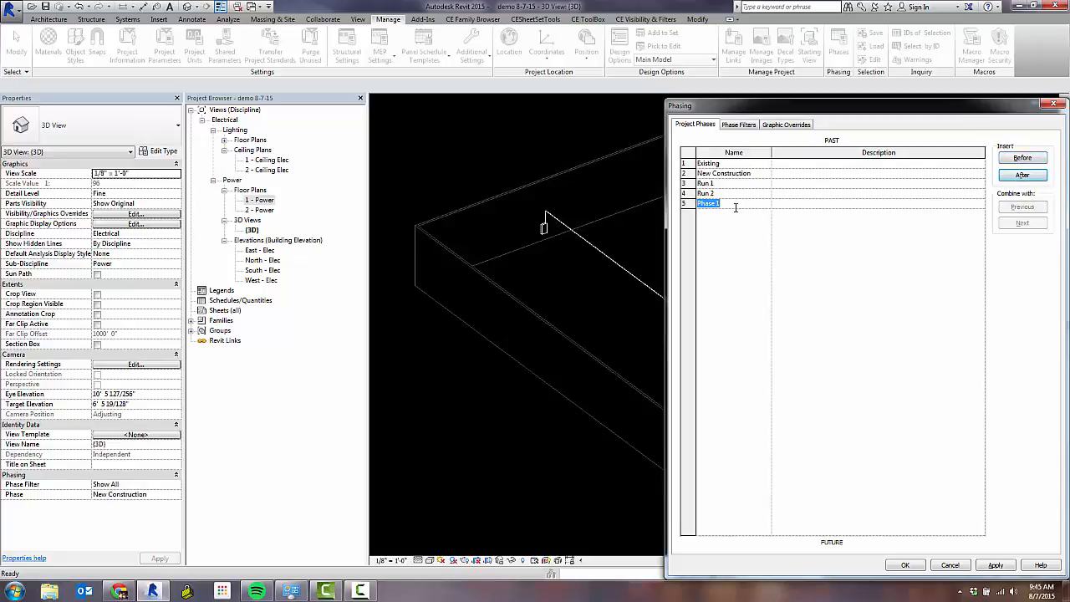
type("Run 3")
left_click(958, 253)
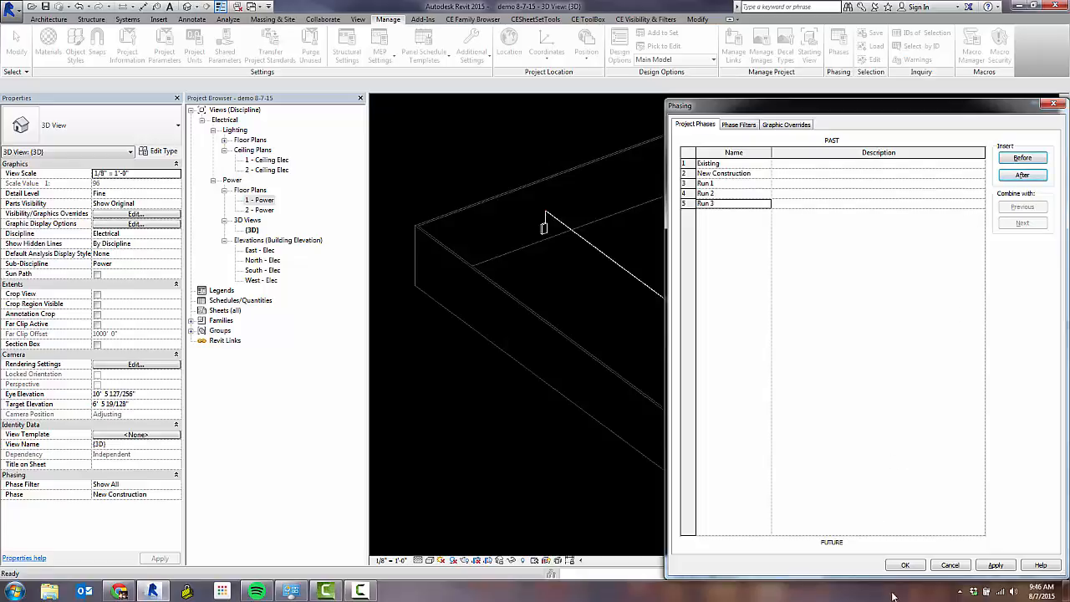
left_click(905, 565)
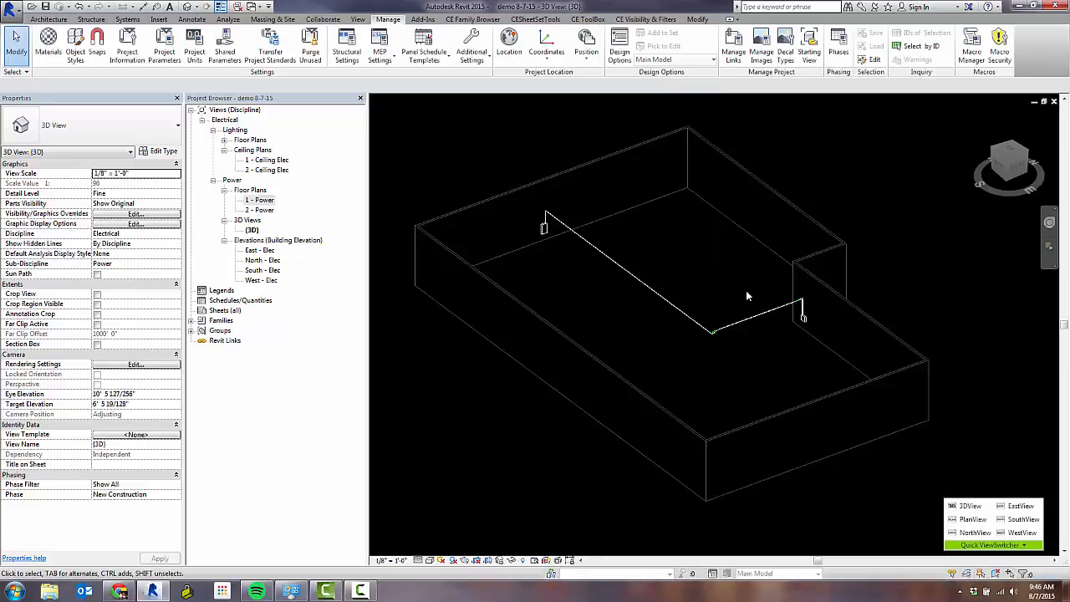
- Select the entire connected conduit run and set its Phase Created to Run 1
scroll(803, 307, "up", 5)
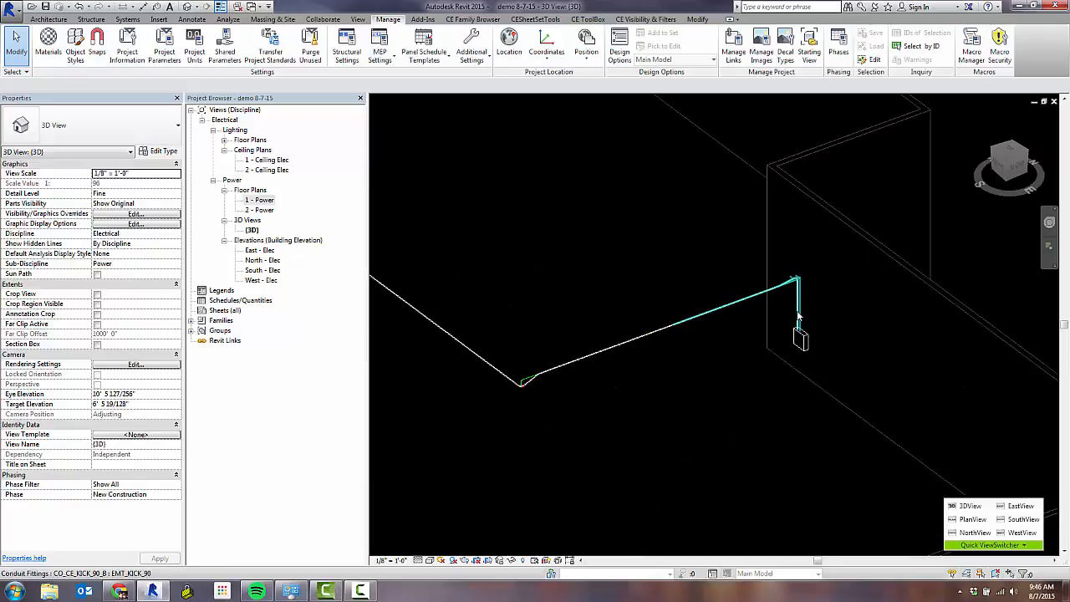
left_click(798, 316)
key("Escape")
key("Tab")
left_click(798, 315)
scroll(839, 310, "down", 3)
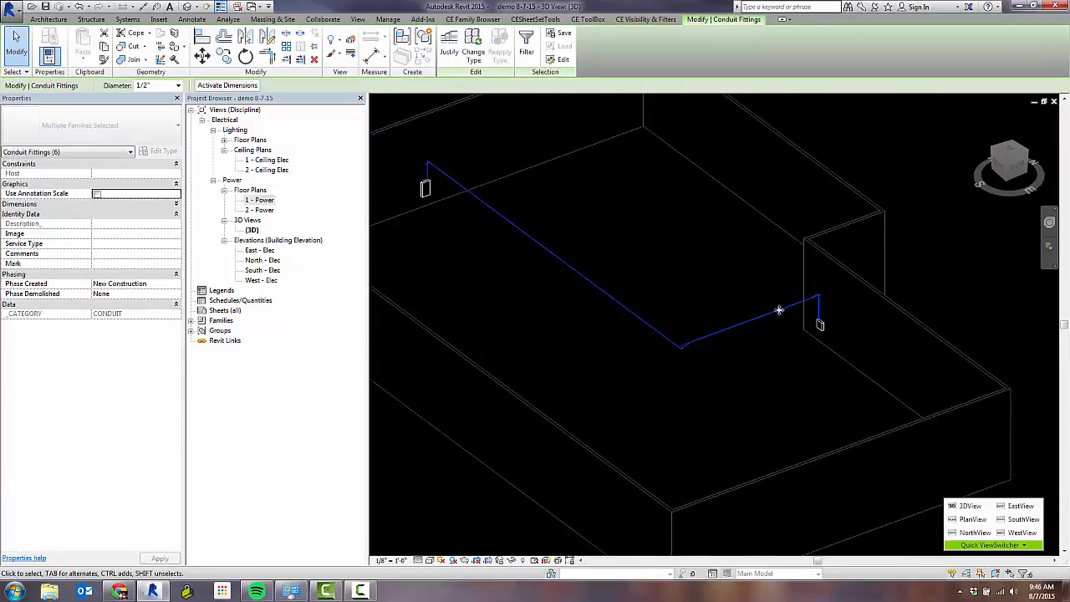
left_click(167, 283)
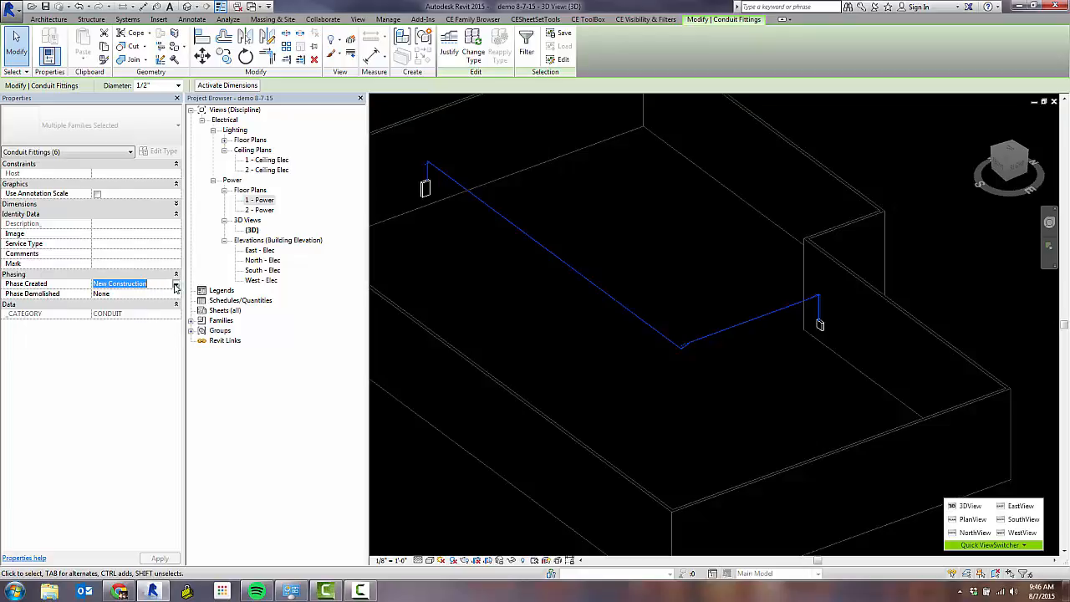
left_click(175, 285)
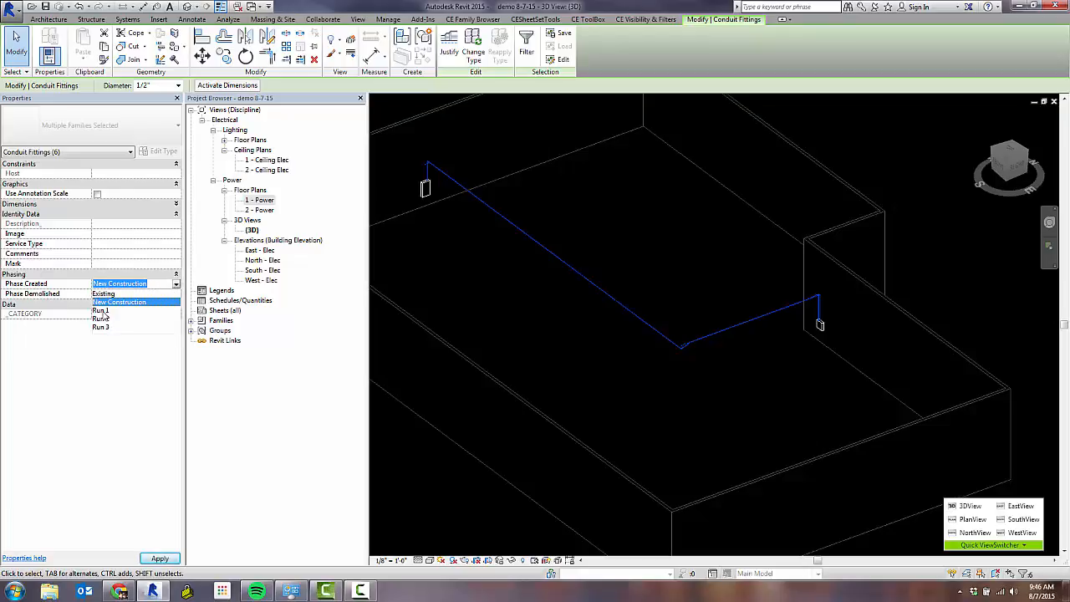
left_click(100, 310)
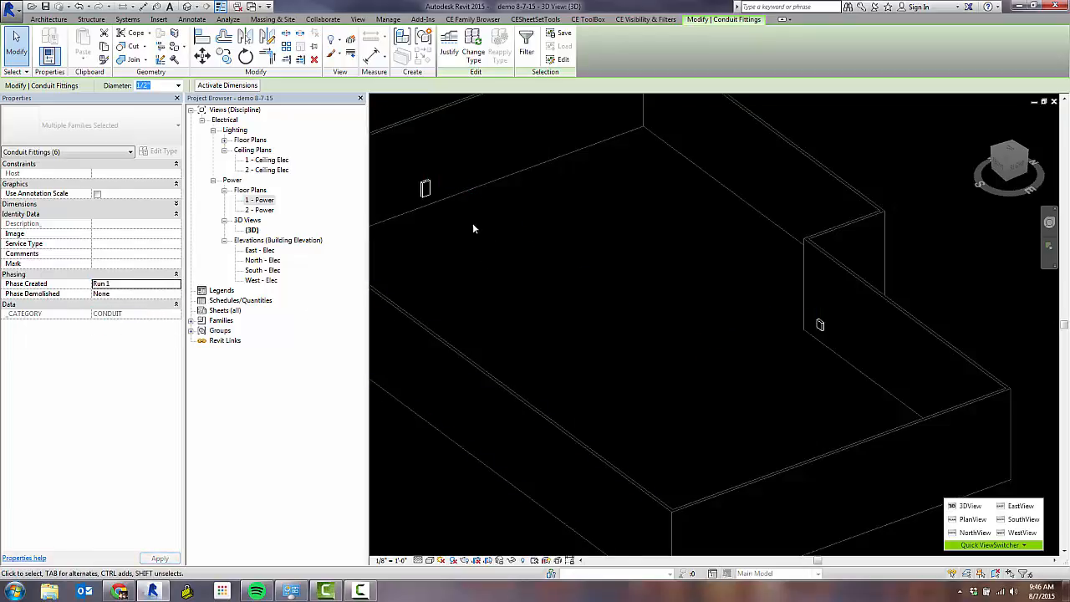
- Set the 3D view's Phase Filter to None
left_click(469, 291)
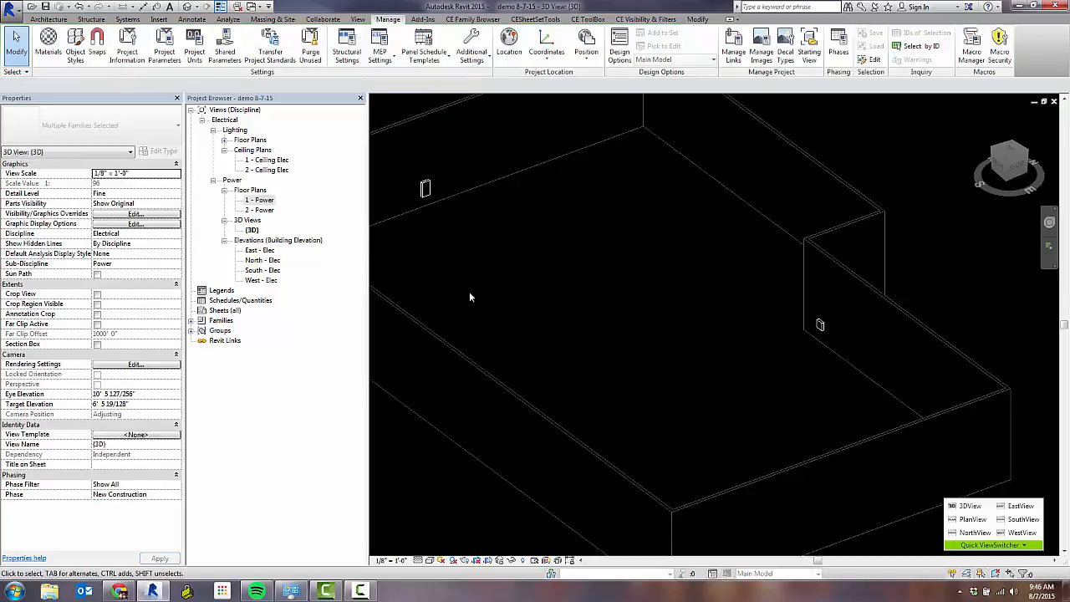
left_click(175, 488)
left_click(176, 488)
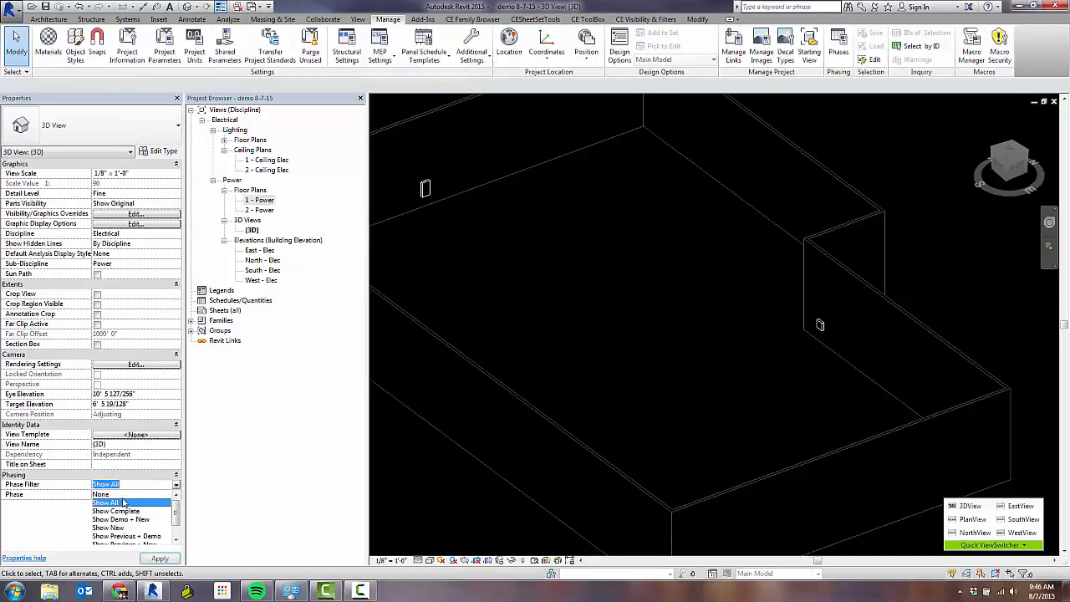
left_click(117, 495)
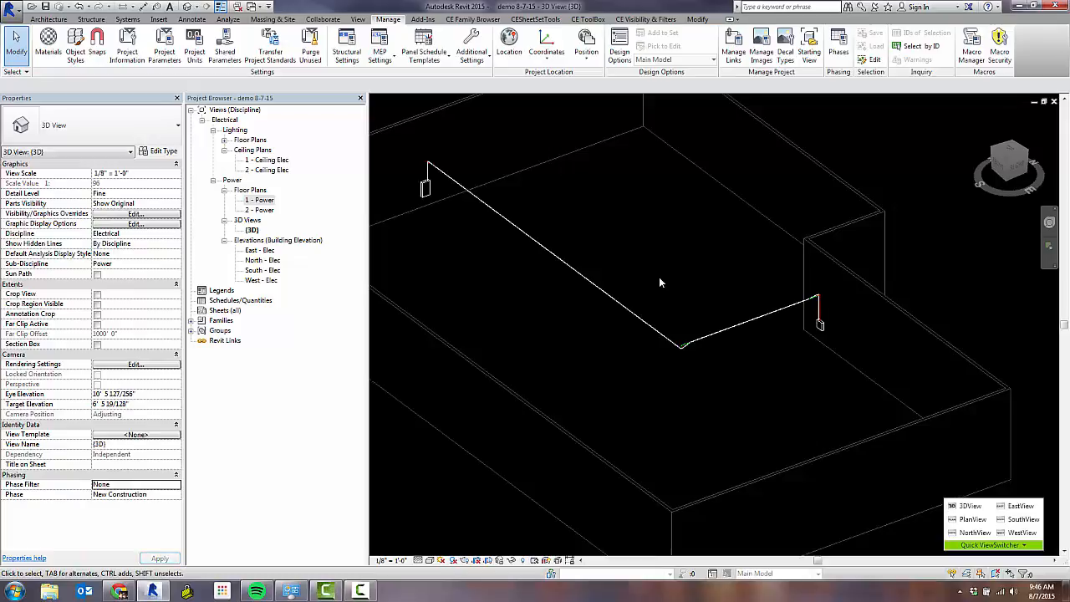
- Copy the selected conduit run diagonally at 45° from its corner bend, with Multiple copying enabled
scroll(807, 307, "up", 4)
scroll(781, 258, "down", 3)
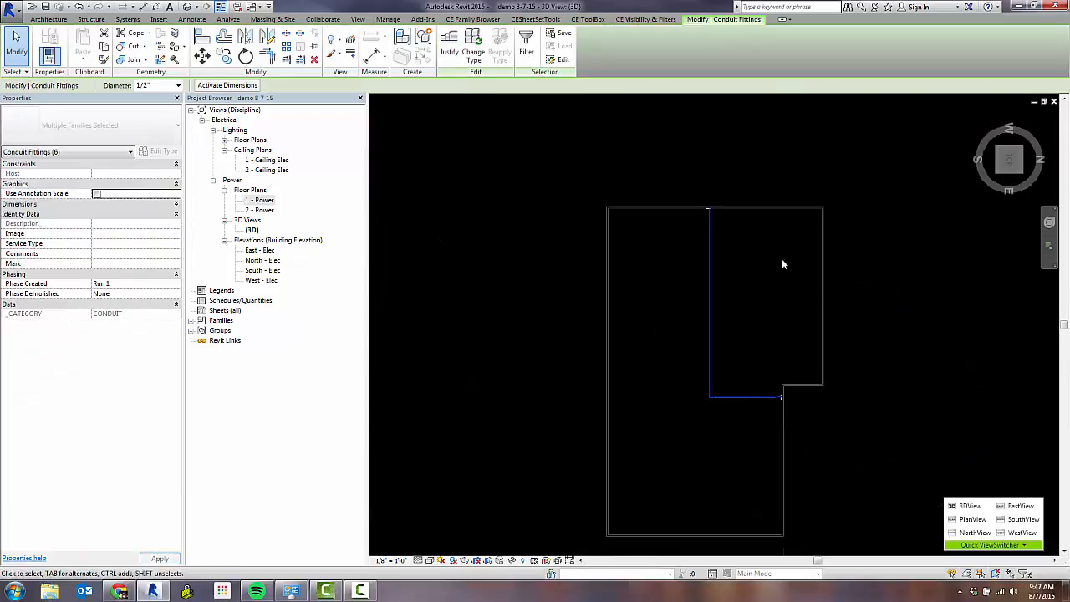
scroll(729, 382, "up", 5)
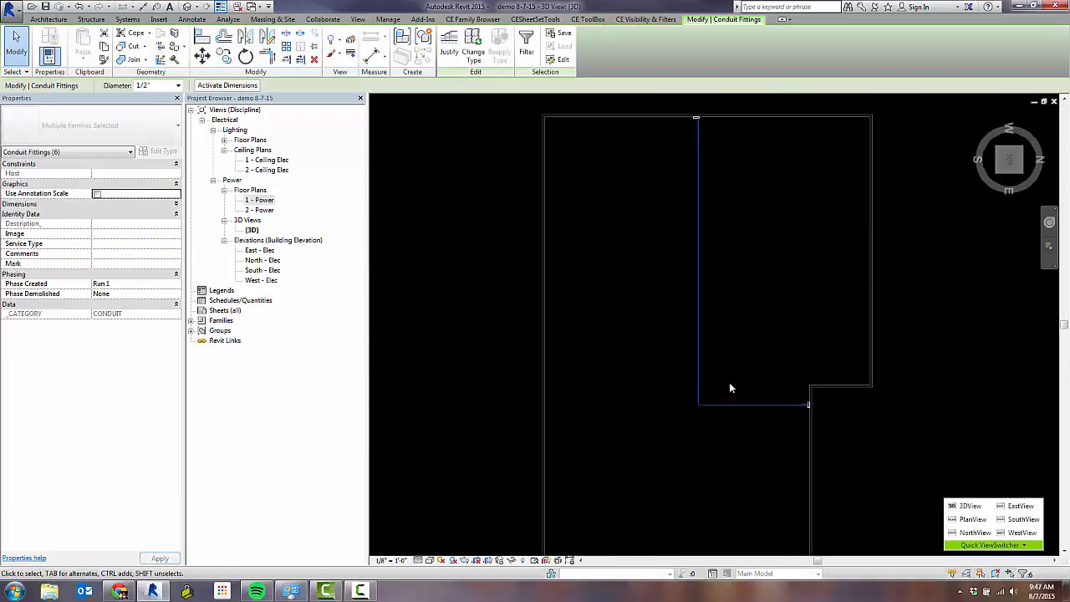
scroll(721, 394, "down", 1)
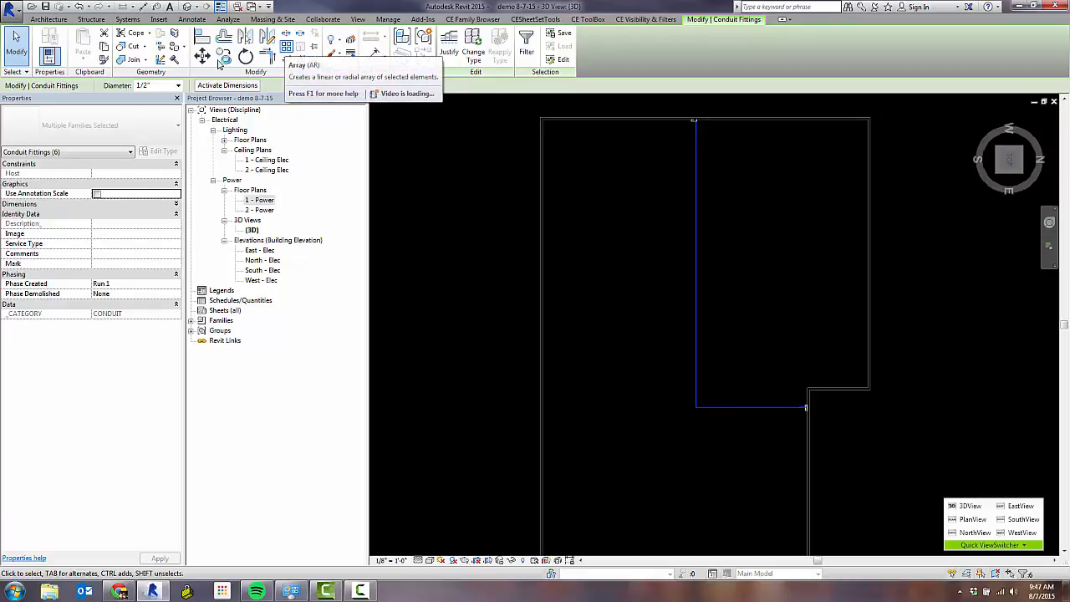
left_click(223, 55)
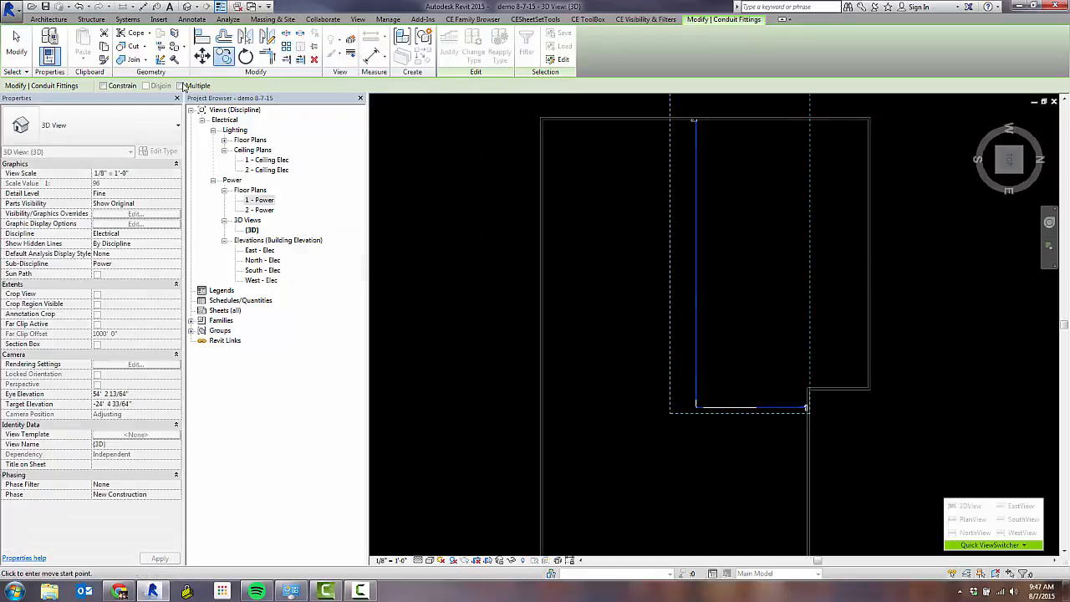
scroll(711, 404, "up", 5)
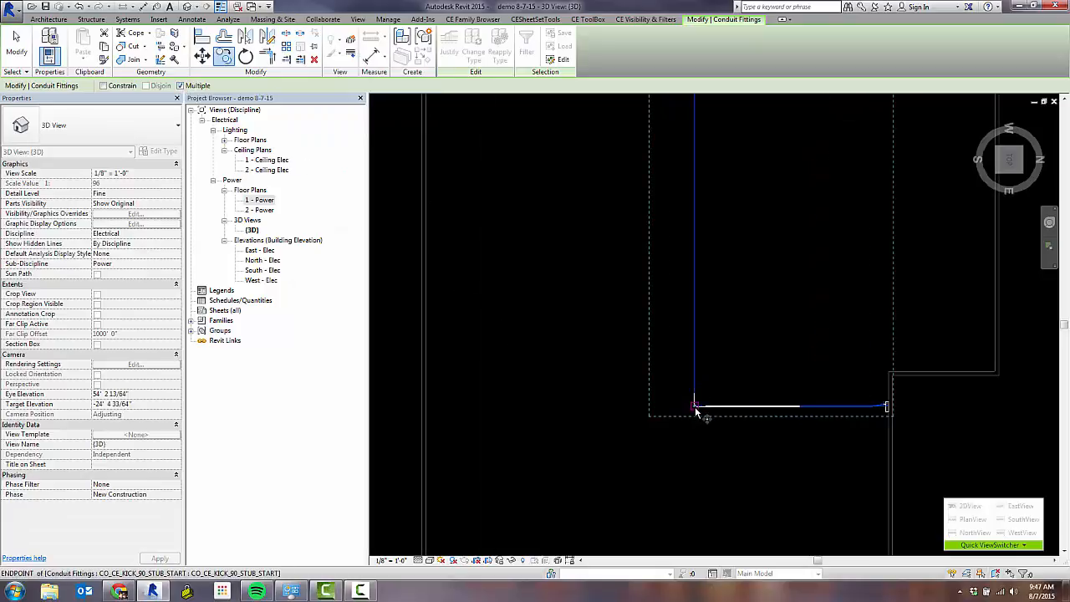
left_click(709, 398)
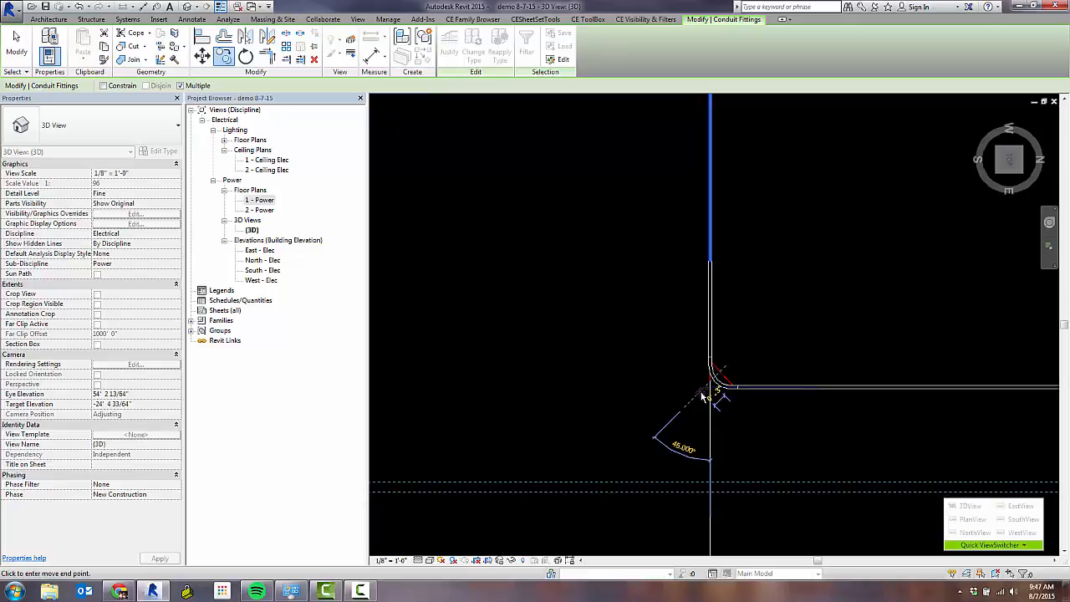
type("0")
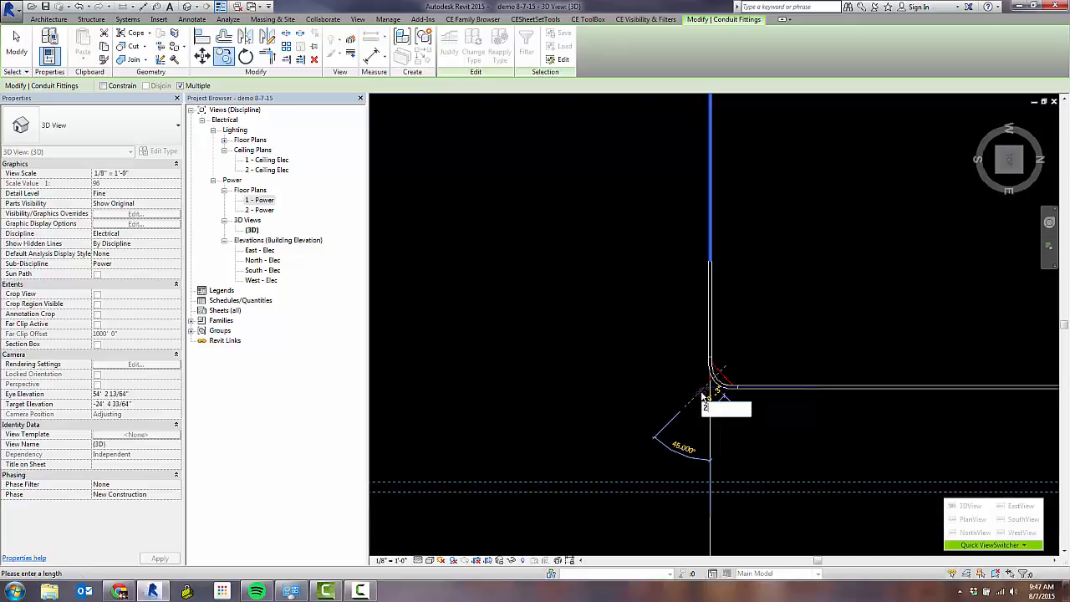
key("Return")
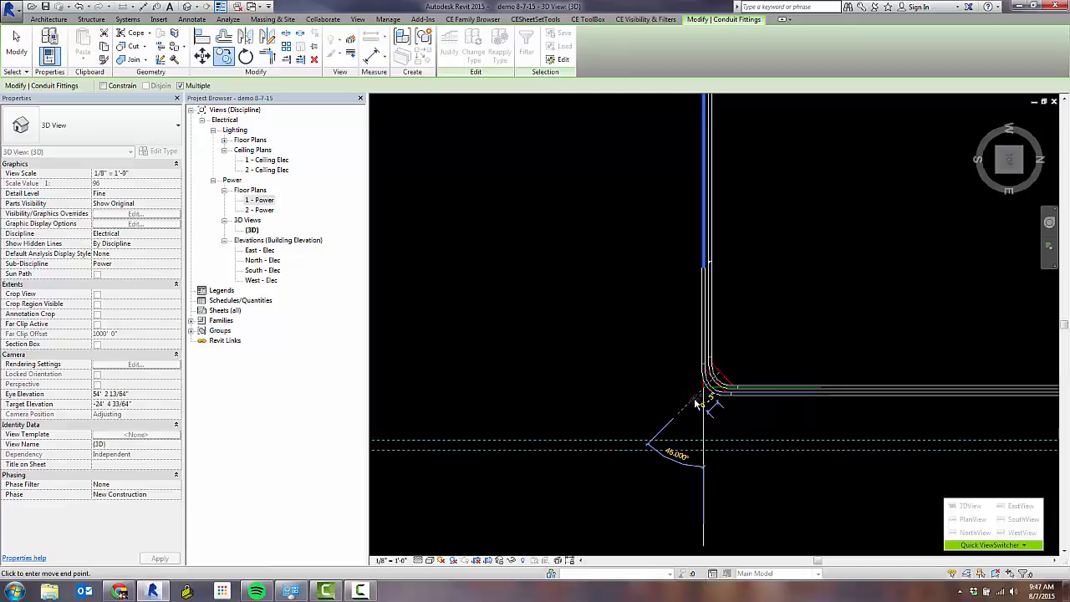
- Place a second copy of the conduit run 3 inches farther along the same 45° diagonal and finish copying
type("0 3")
key("Return")
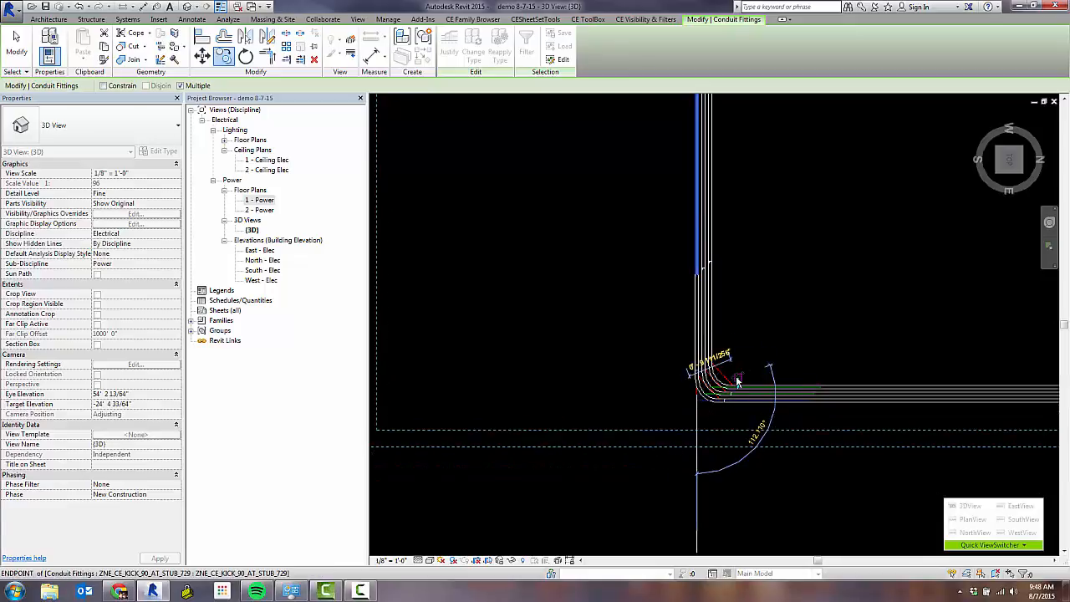
key("Escape")
key("Escape")
- Examine the copied conduit runs in an angled 3D view, from the corner bend to the kicks above the box
scroll(623, 355, "up", 5)
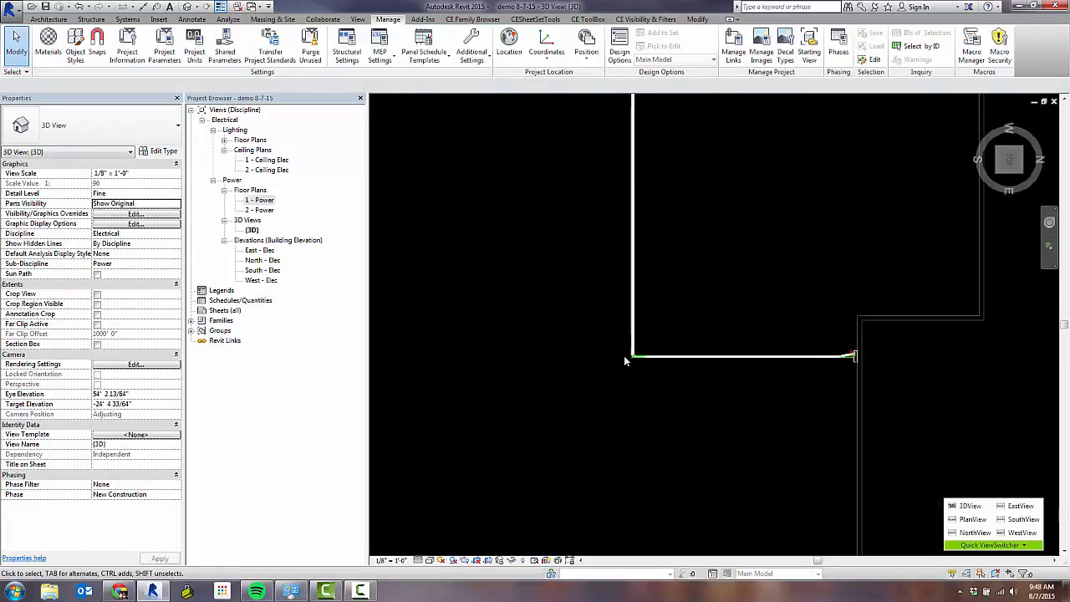
left_click(687, 355)
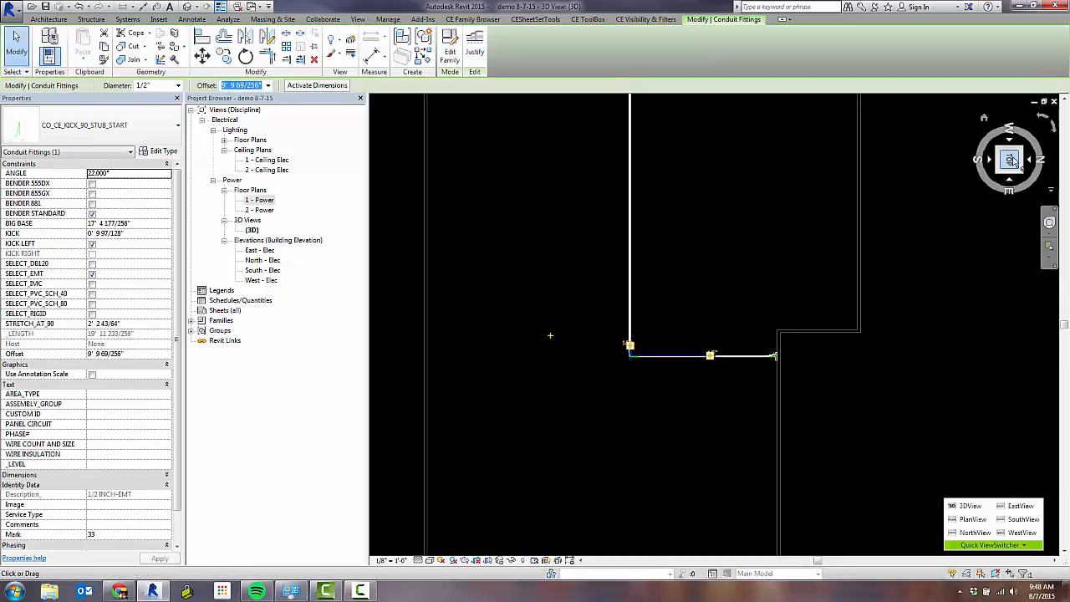
left_click_drag(1020, 173, 926, 230)
scroll(846, 185, "down", 3)
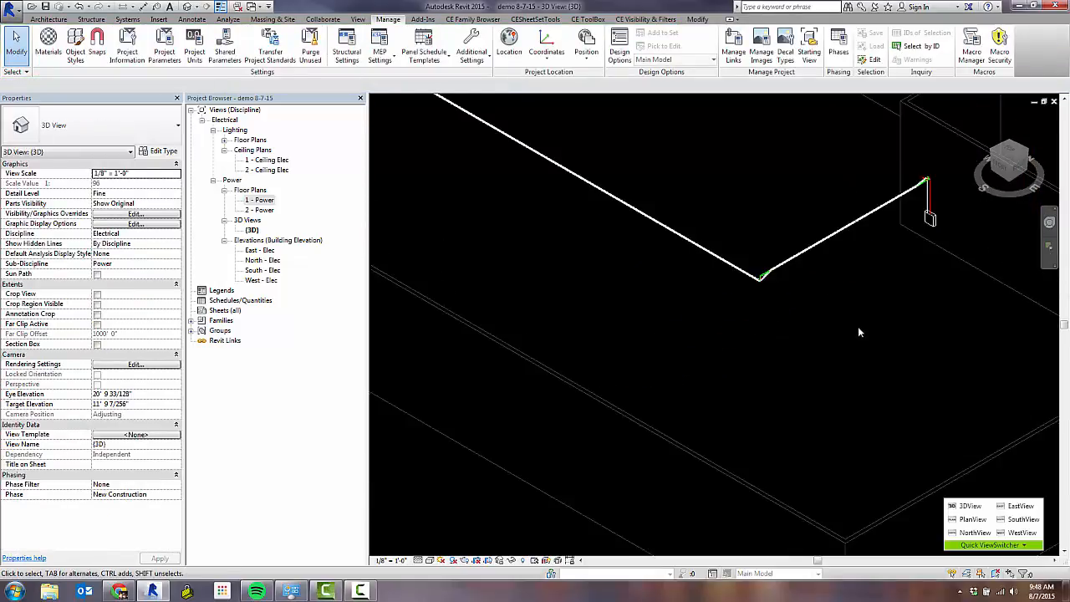
scroll(870, 322, "down", 3)
scroll(873, 321, "up", 5)
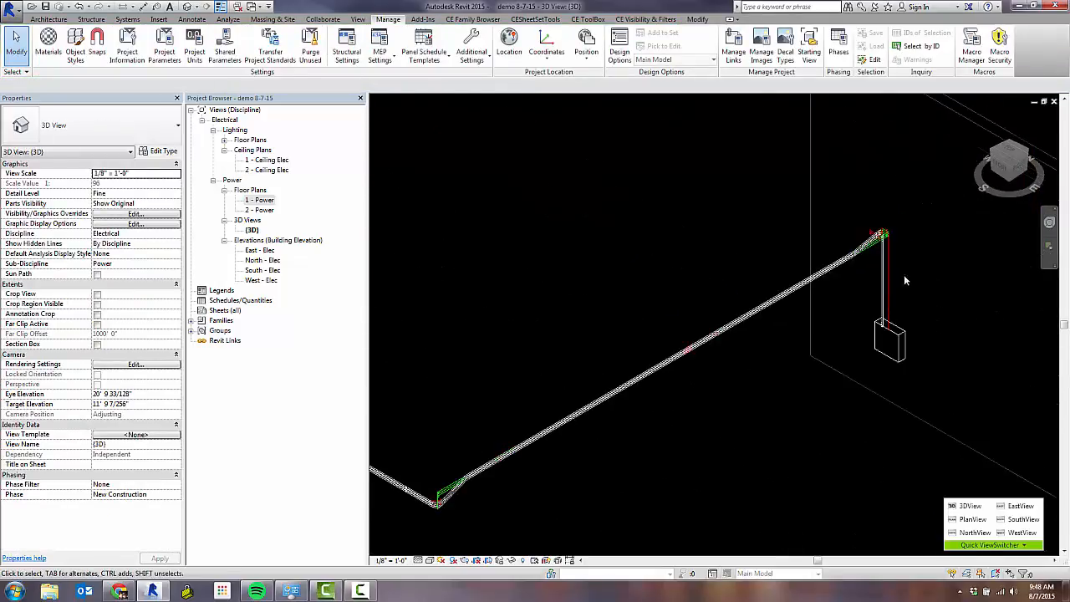
scroll(890, 274, "up", 5)
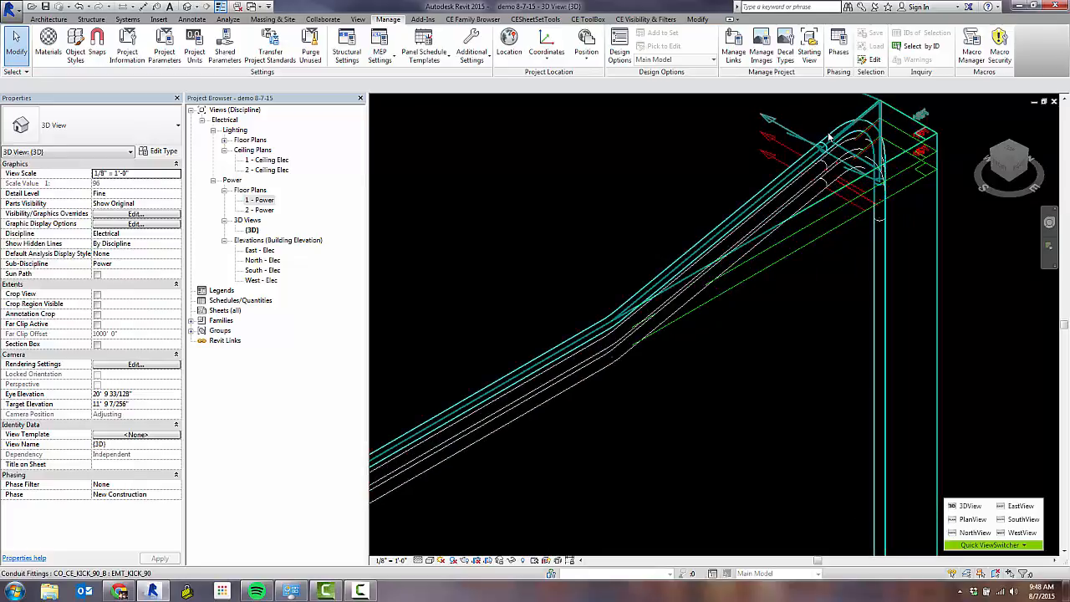
scroll(829, 136, "down", 4)
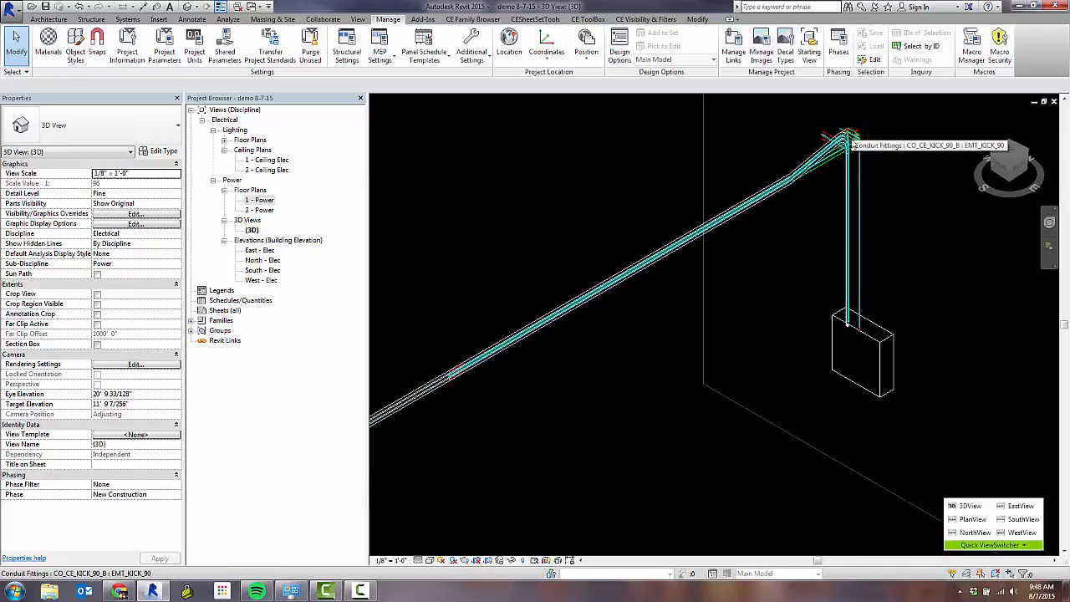
scroll(821, 183, "down", 2)
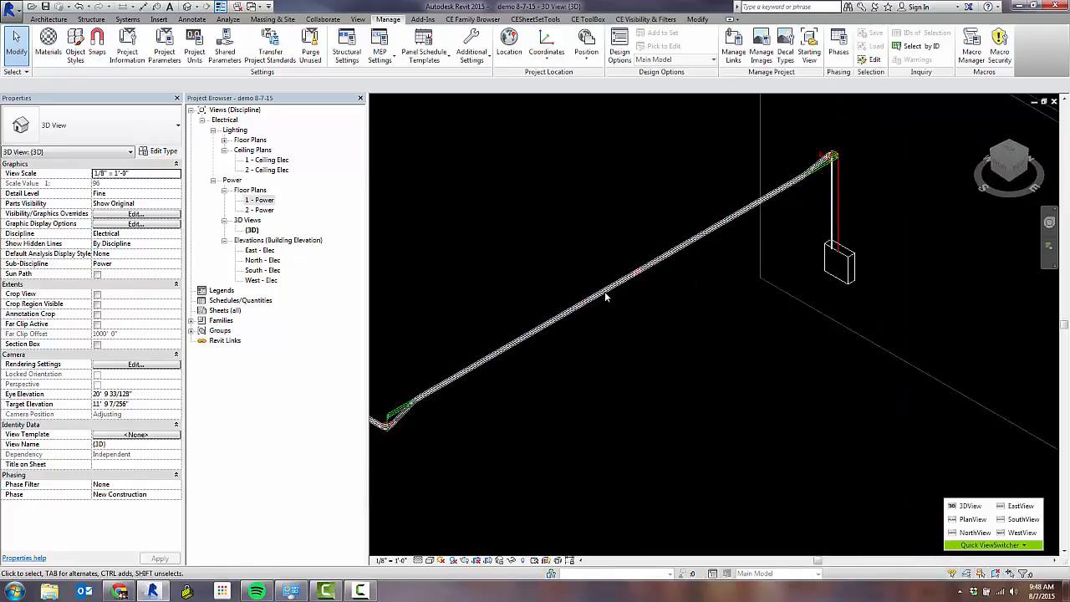
- Select the entire middle conduit run at the box and set its Phase Created to Run 2
middle_click_drag(508, 410, 699, 424, "shift")
scroll(556, 334, "up", 8)
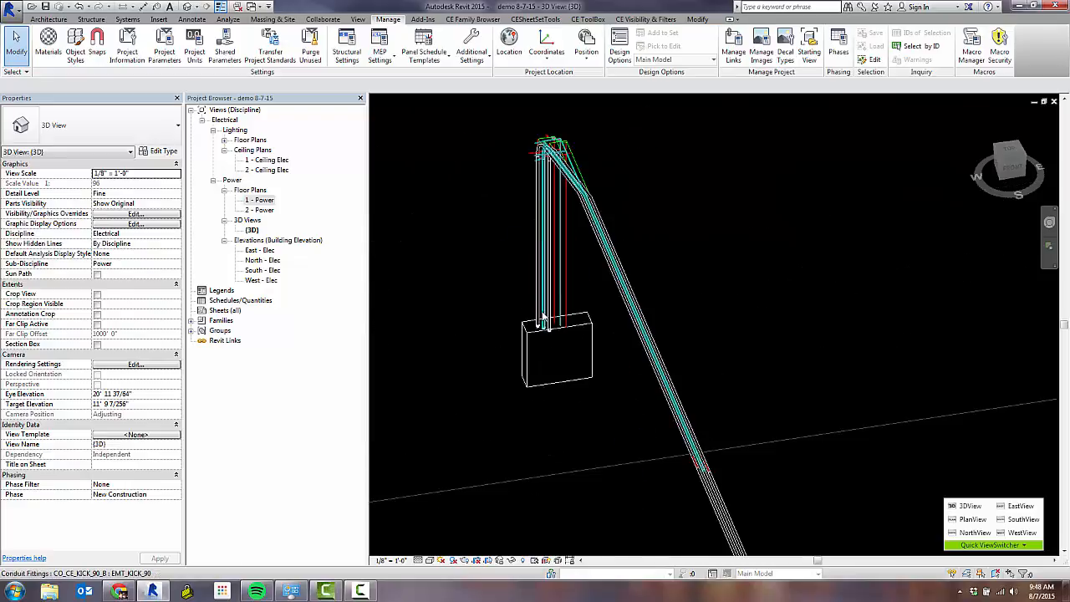
scroll(546, 350, "down", 3)
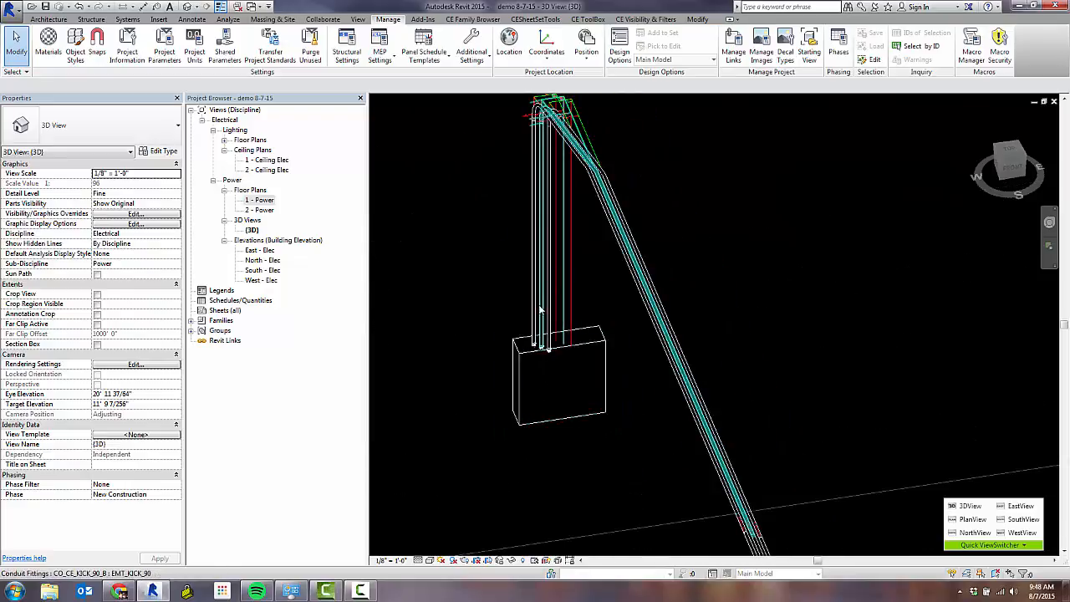
scroll(540, 345, "up", 2)
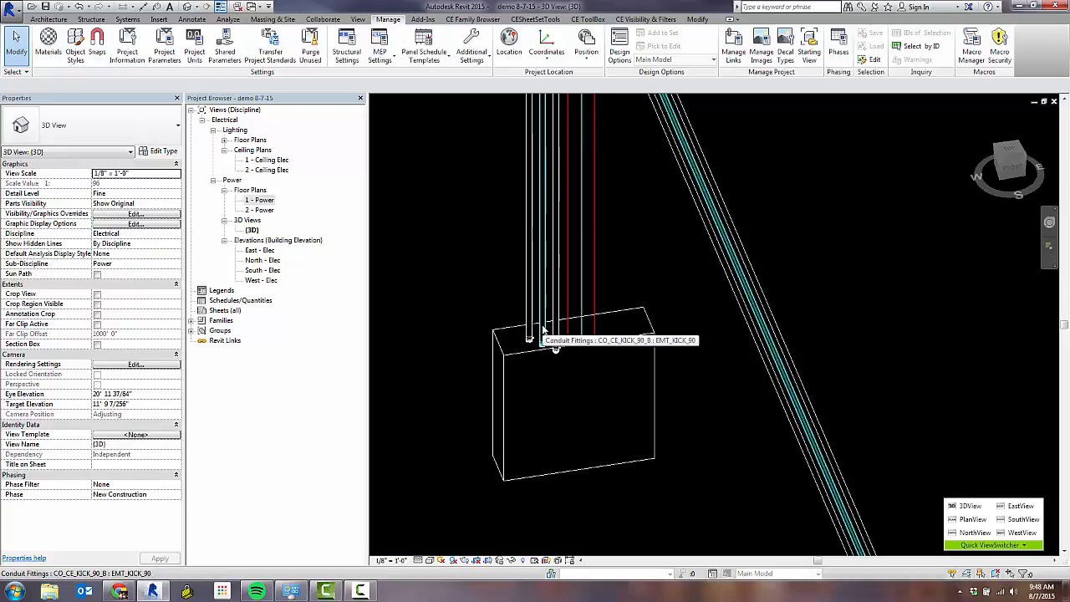
left_click(543, 333)
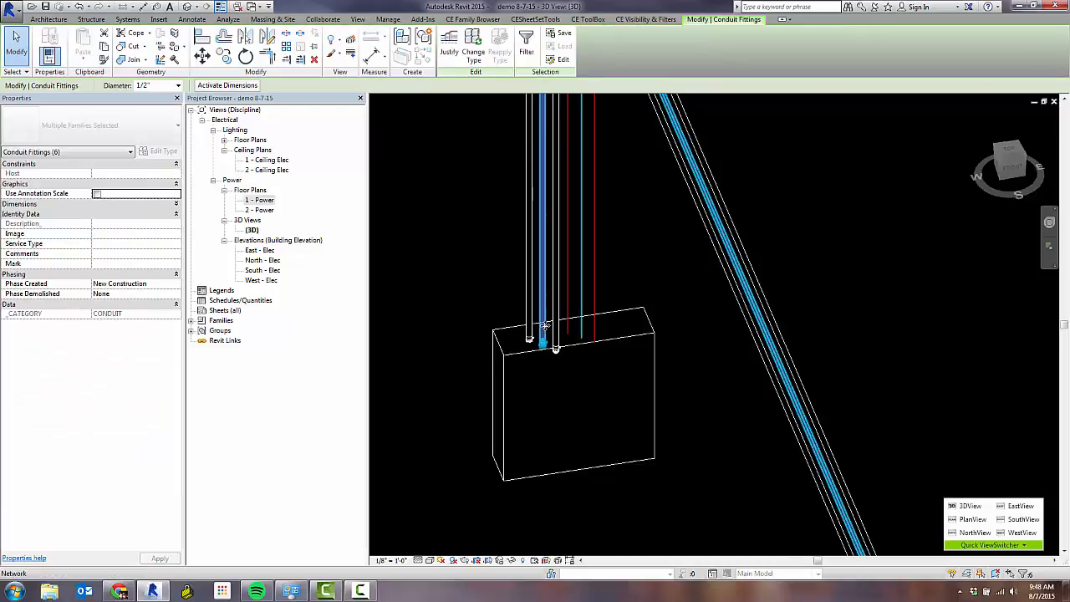
scroll(553, 330, "down", 2)
scroll(555, 328, "down", 2)
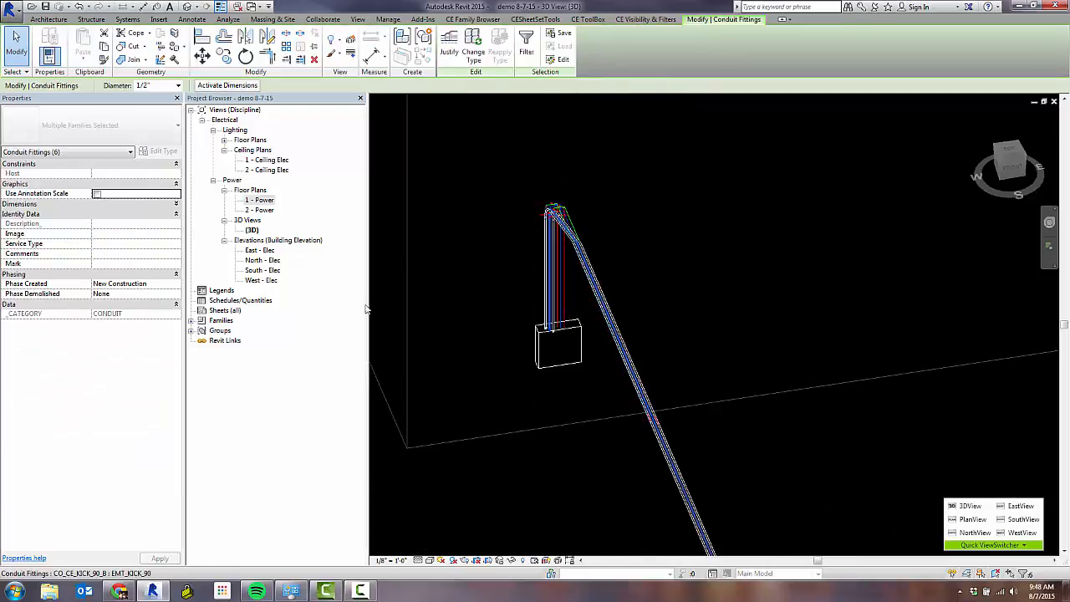
left_click(176, 284)
left_click(107, 325)
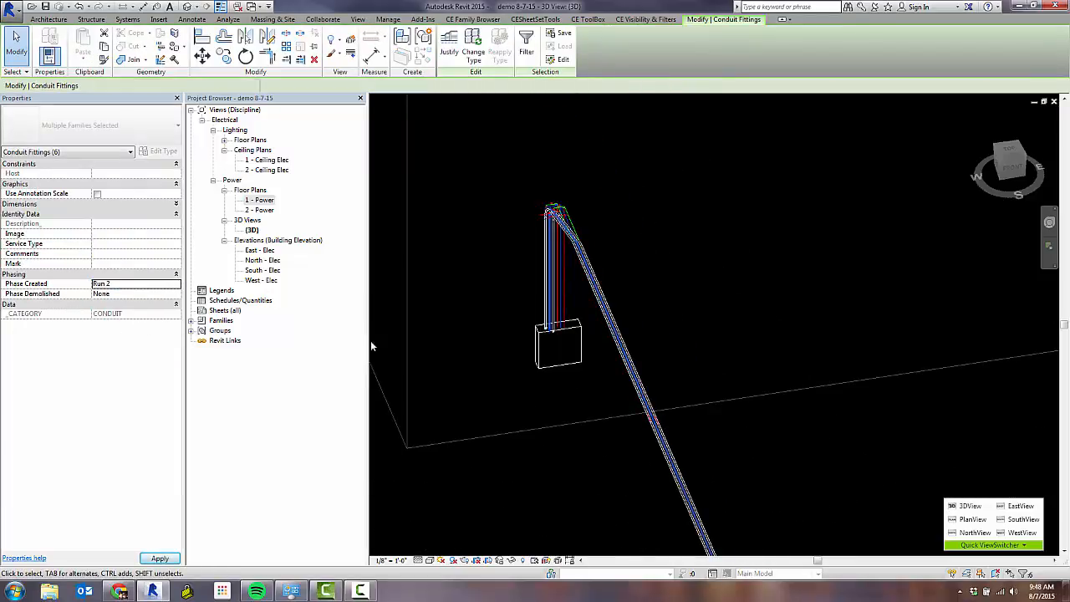
left_click(510, 316)
- Select the entire remaining New Construction conduit run and set its Phase Created to Run 3
scroll(535, 344, "up", 2)
scroll(536, 346, "up", 2)
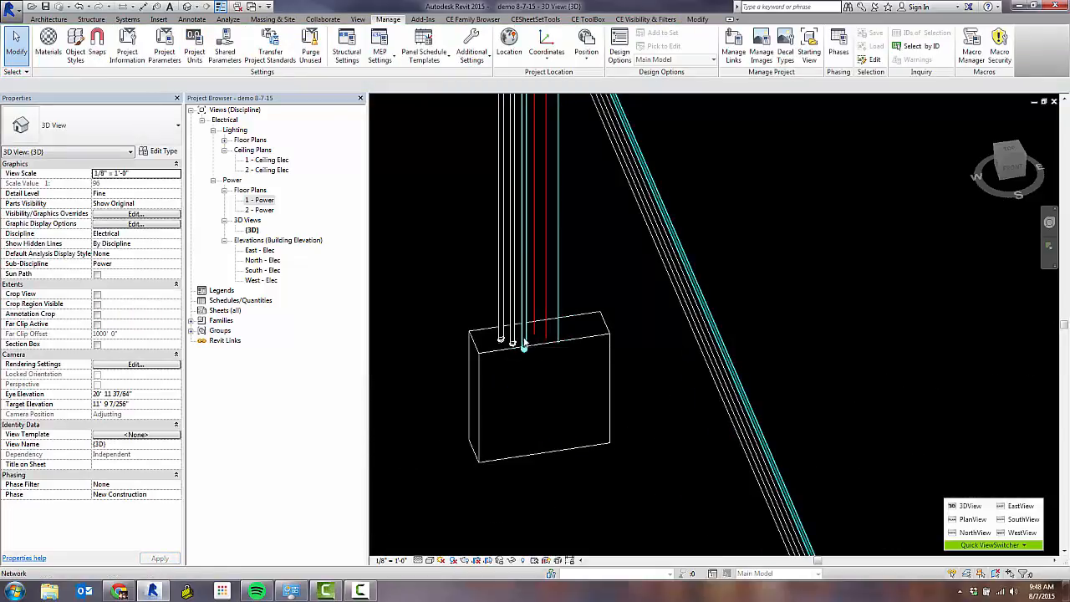
left_click(525, 343)
scroll(581, 331, "down", 3)
scroll(590, 318, "down", 4)
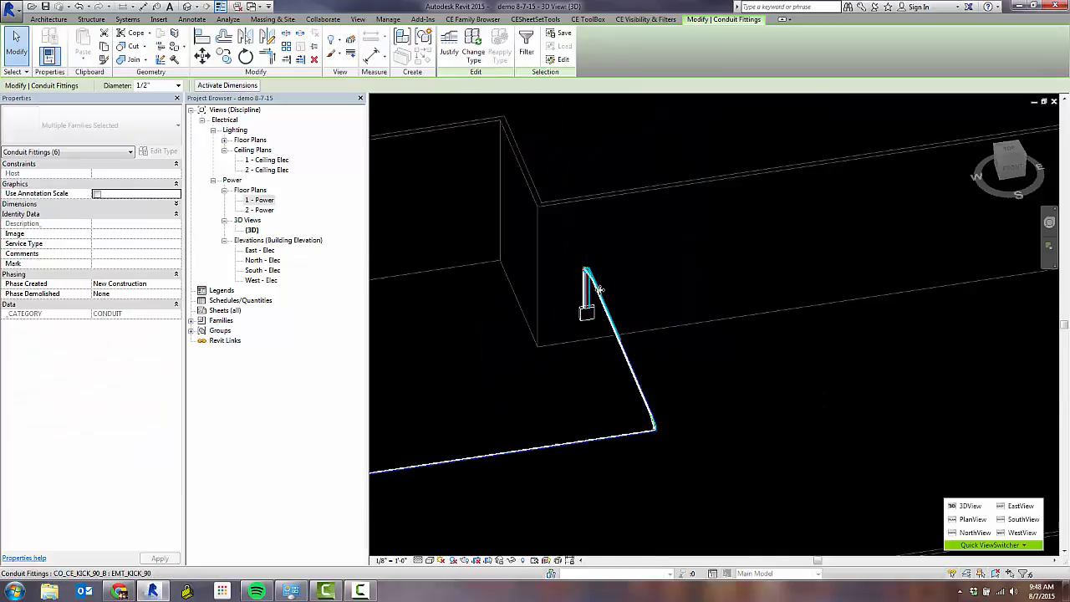
scroll(642, 443, "up", 2)
middle_click_drag(602, 452, 844, 385)
left_click(164, 288)
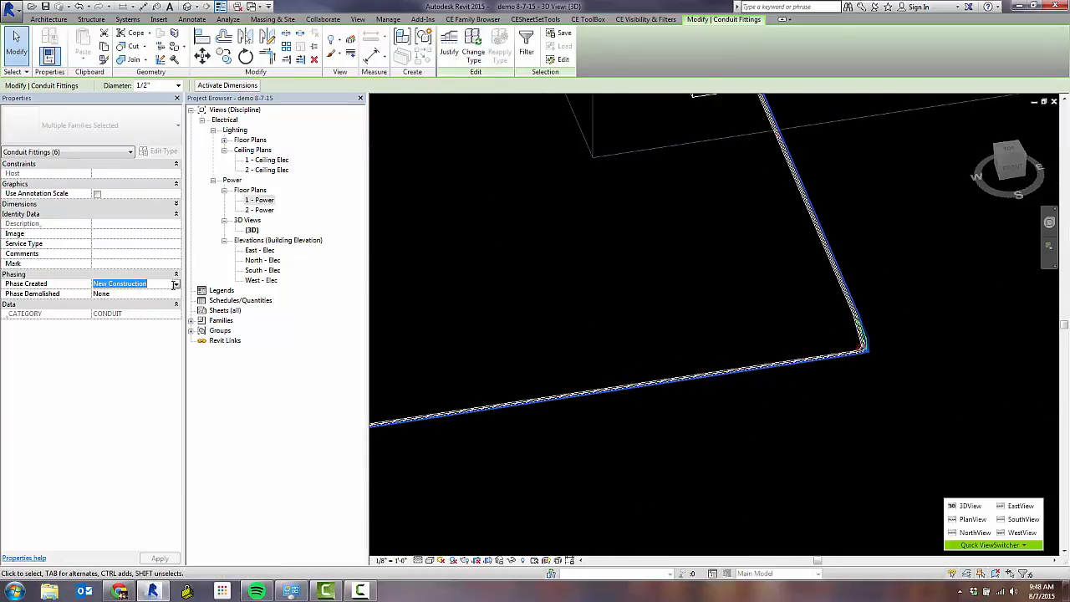
left_click(176, 283)
left_click(131, 327)
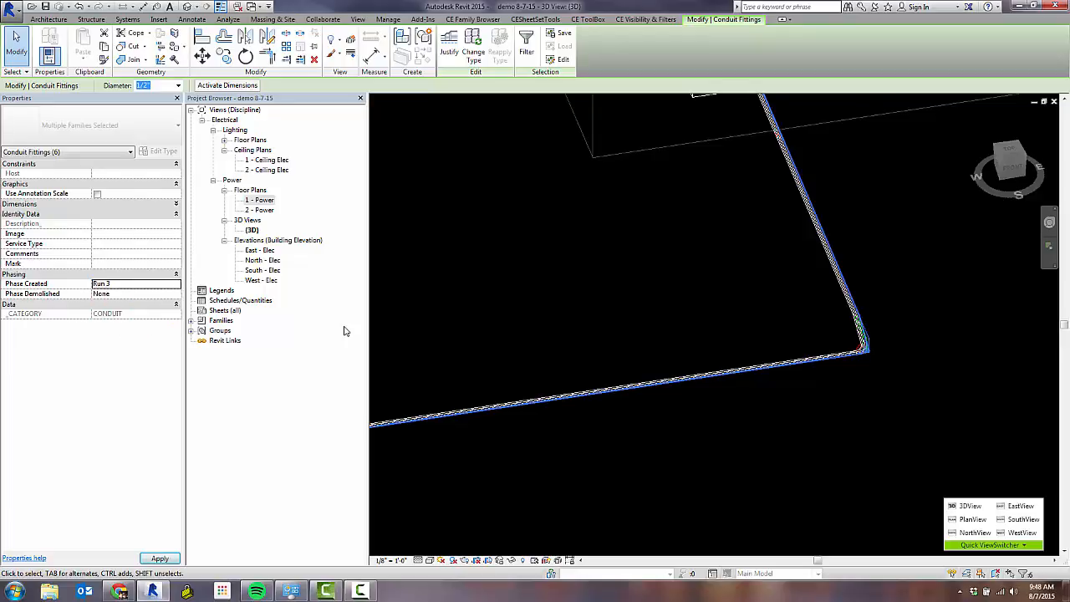
left_click(433, 325)
- Switch the 3D view's phase with the Phase Switcher to Run 1, followed by Run 2
scroll(748, 359, "down", 2)
scroll(746, 409, "down", 1)
middle_click_drag(716, 429, 859, 386)
scroll(509, 425, "up", 4)
scroll(522, 398, "up", 3)
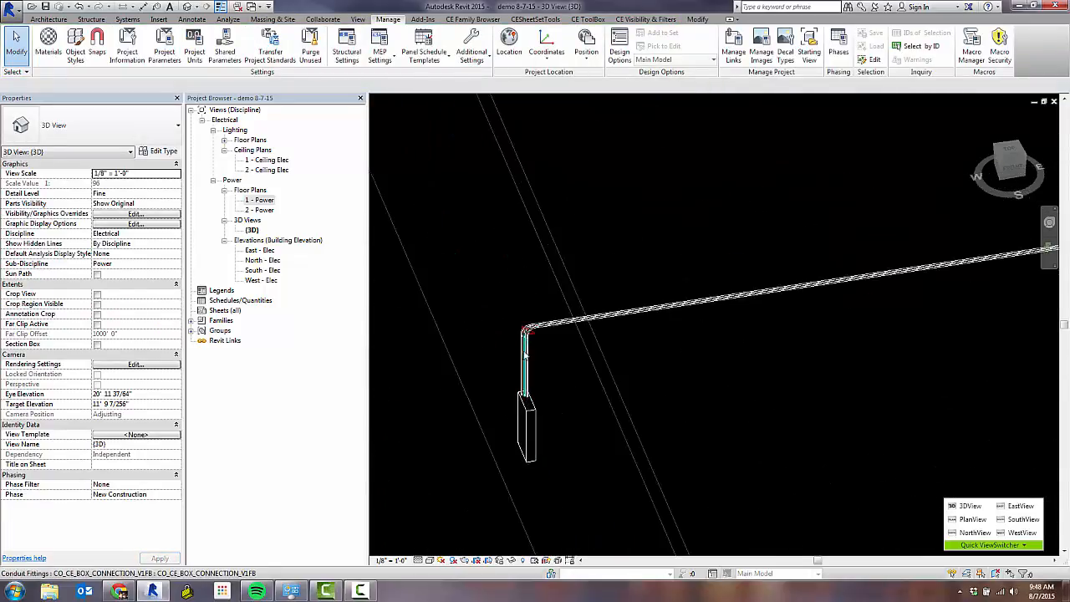
left_click(590, 20)
left_click(565, 40)
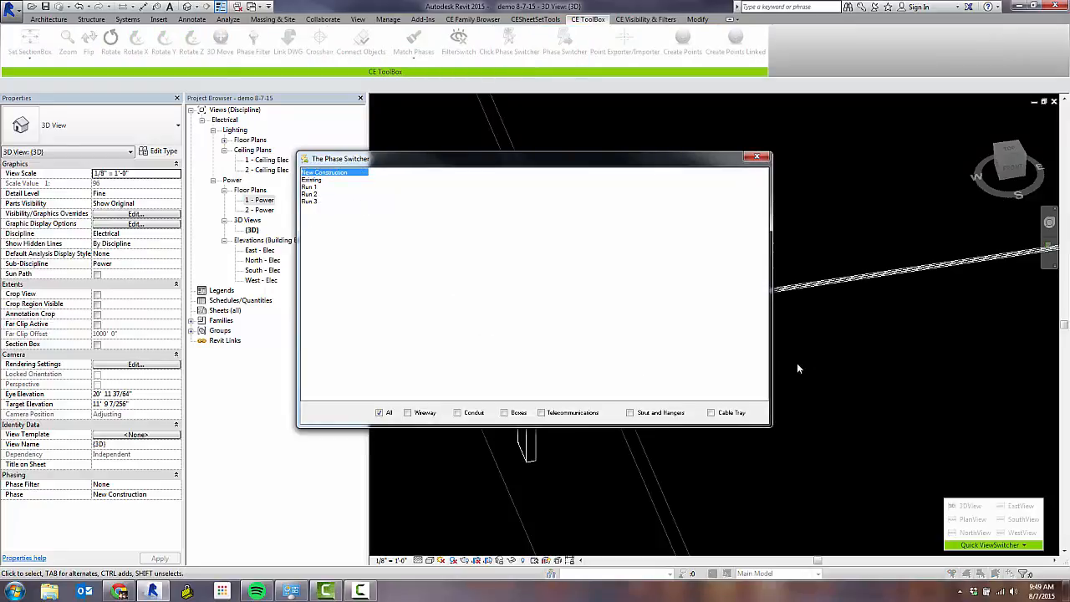
double_click(307, 186)
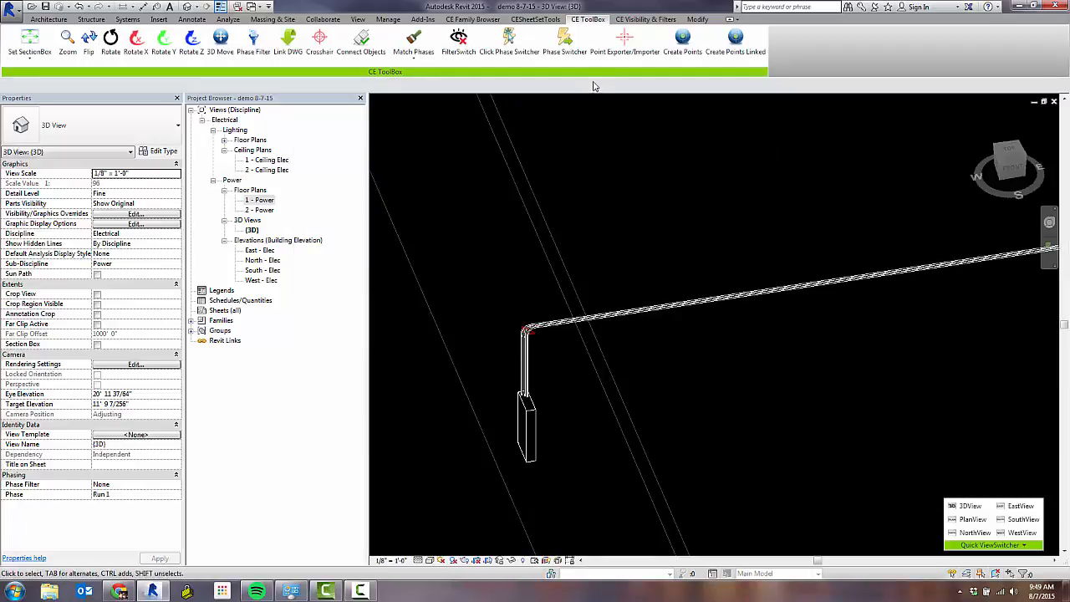
left_click(566, 37)
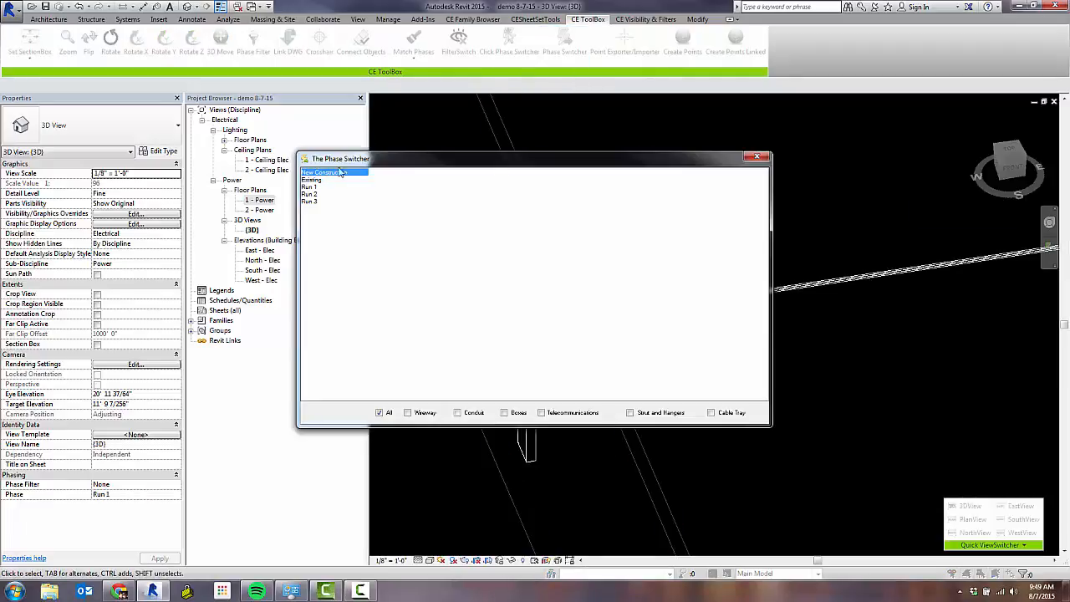
double_click(318, 195)
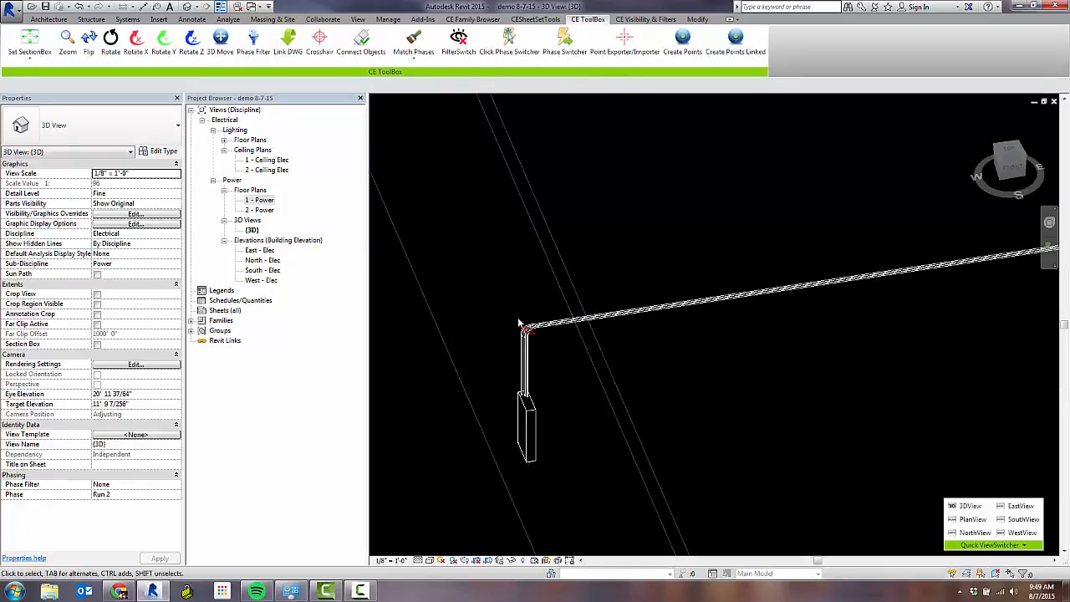
- Examine the three conduit runs above the box from the top, selecting the middle box connection and the Run 1 elbow
scroll(565, 320, "up", 3)
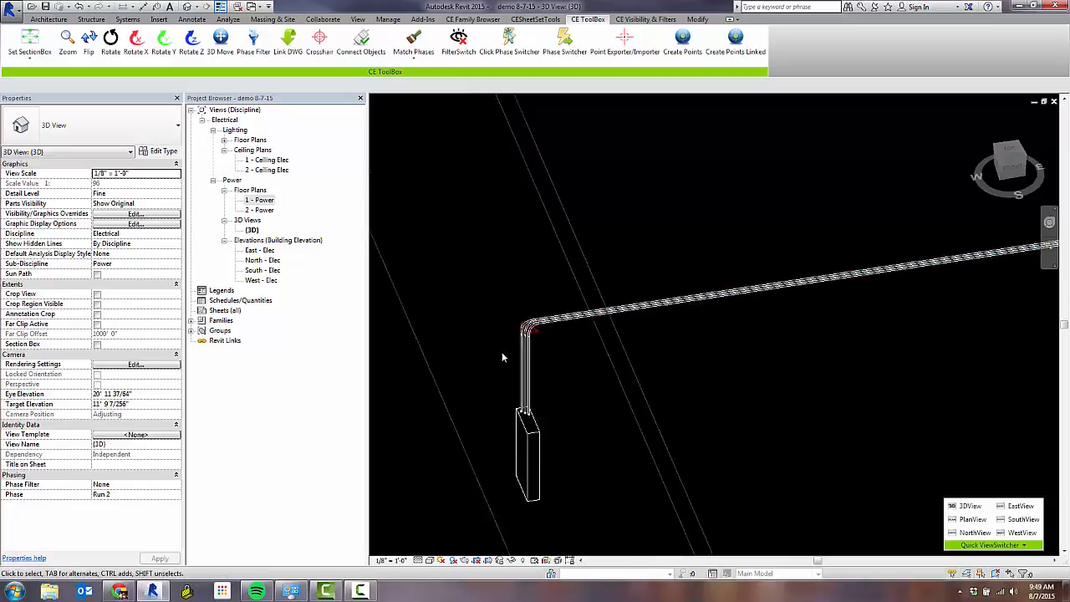
left_click(534, 362)
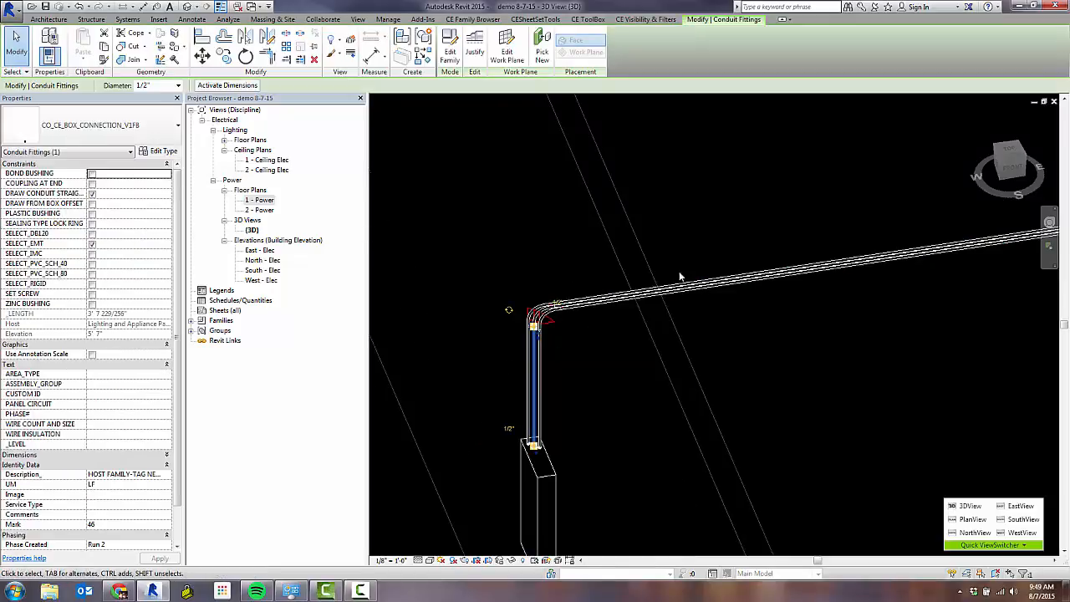
left_click(1009, 149)
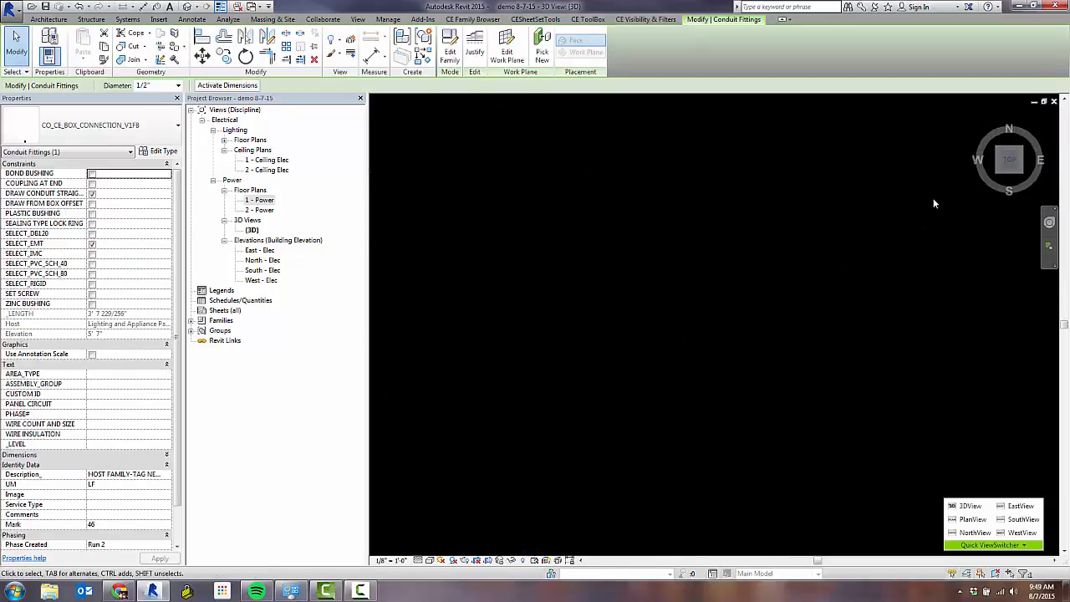
scroll(744, 304, "up", 10)
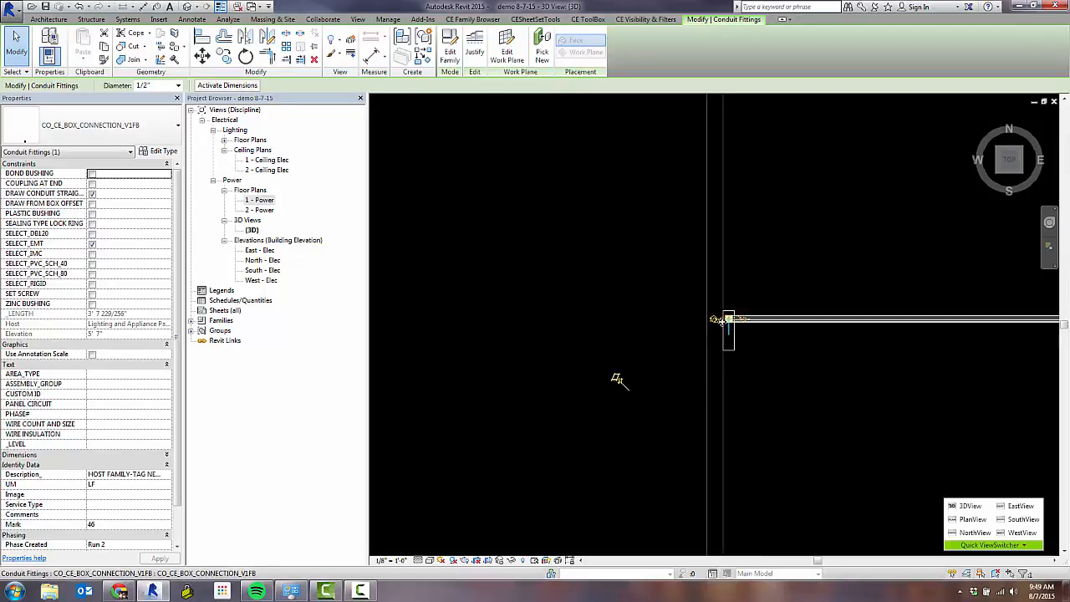
scroll(714, 273, "up", 3)
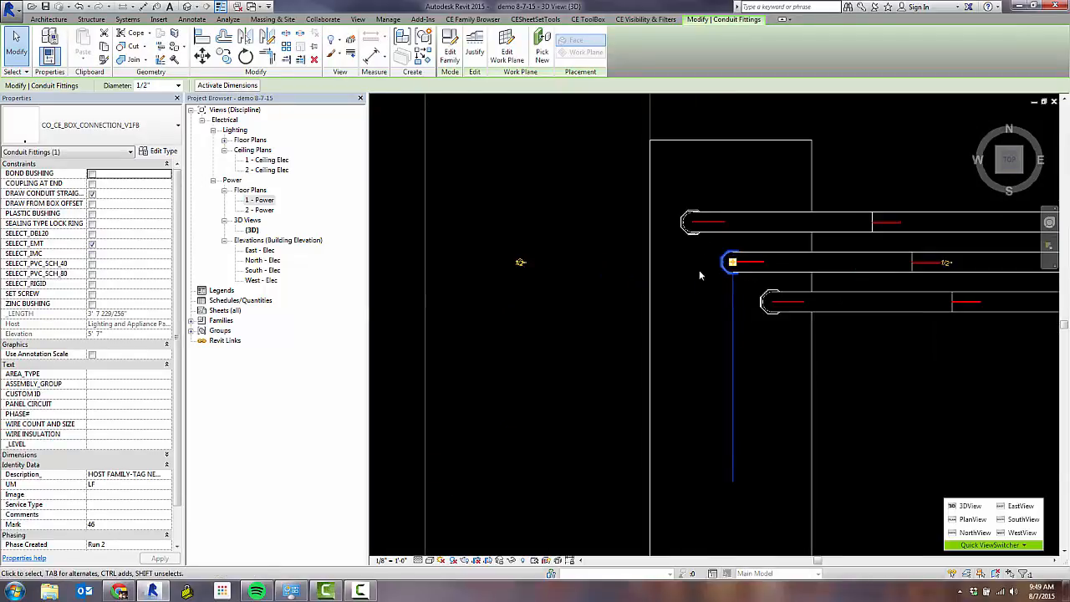
left_click(579, 219)
scroll(578, 218, "down", 3)
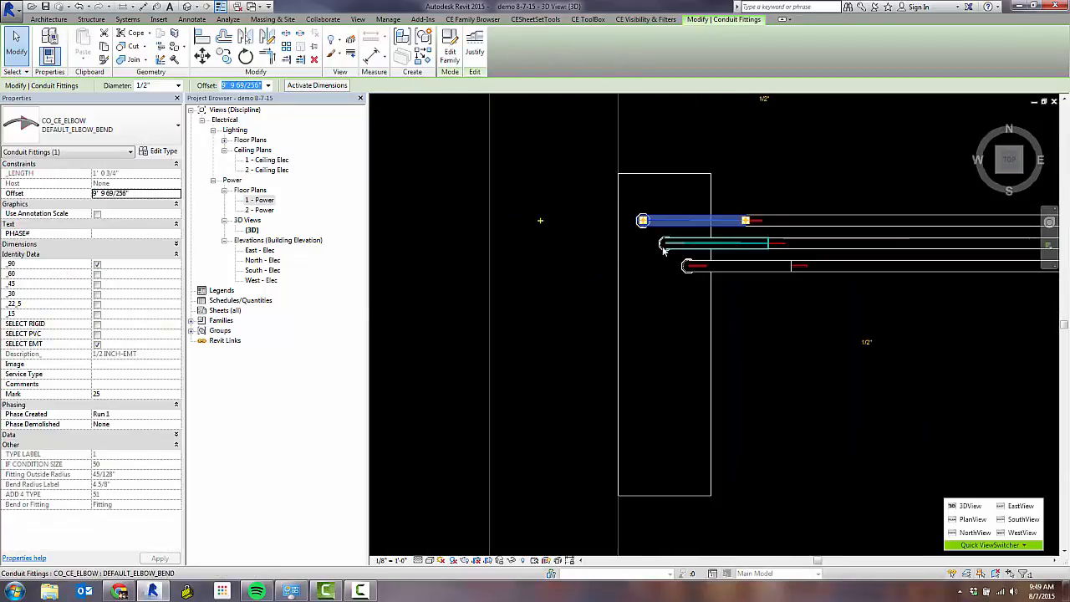
- Select the middle Run 2 elbow and pull it back from the straight conduit, leaving a gap between them
left_click(669, 248)
scroll(678, 246, "up", 3)
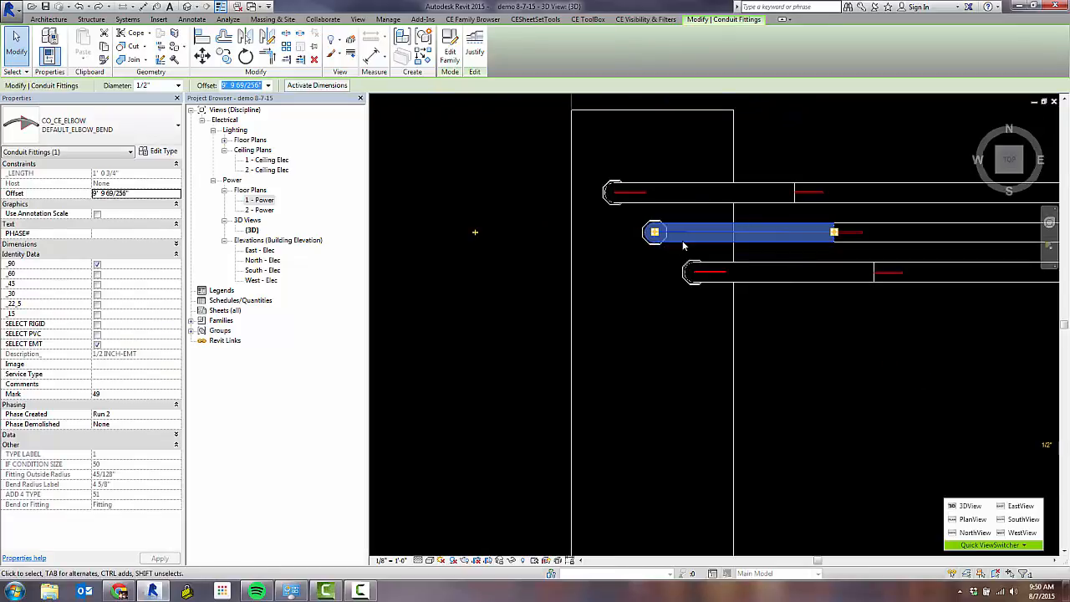
middle_click_drag(671, 321, 670, 340, "shift")
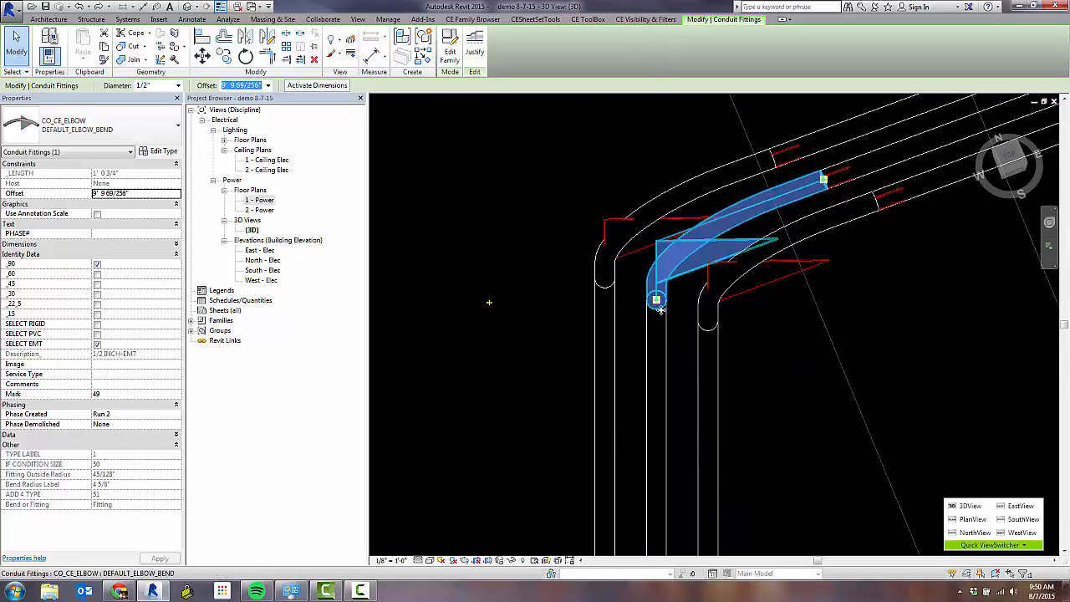
middle_click_drag(678, 276, 678, 259, "shift")
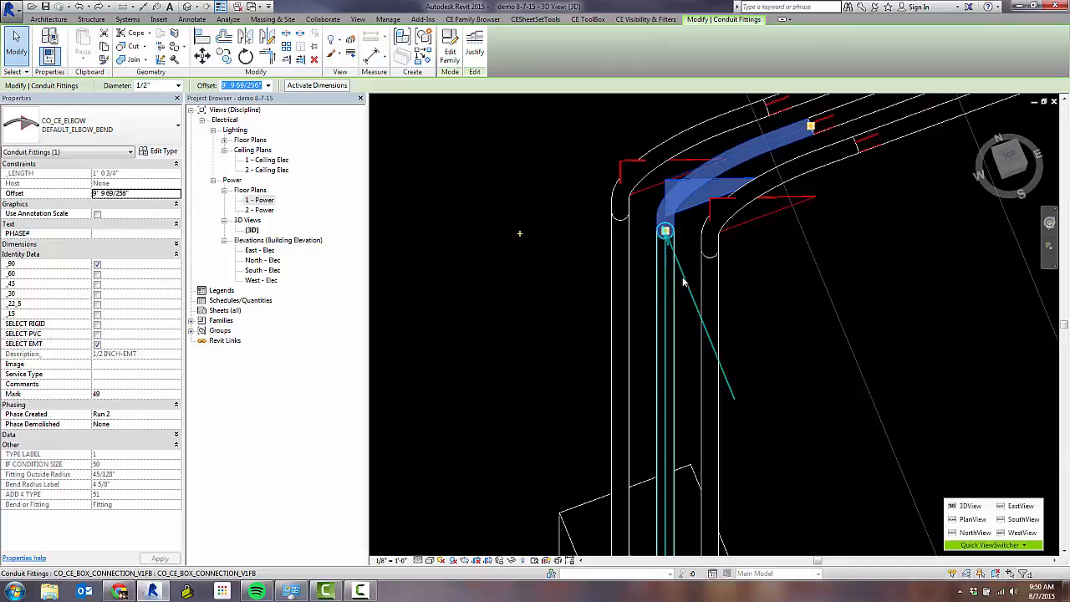
middle_click_drag(683, 282, 757, 186, "shift")
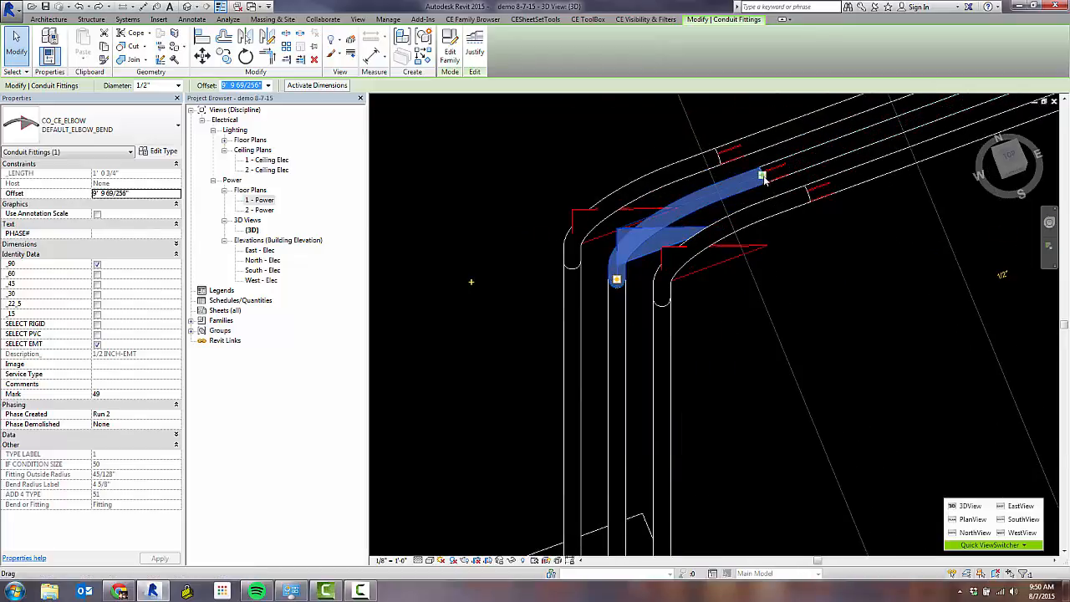
left_click_drag(763, 176, 744, 184)
left_click(798, 244)
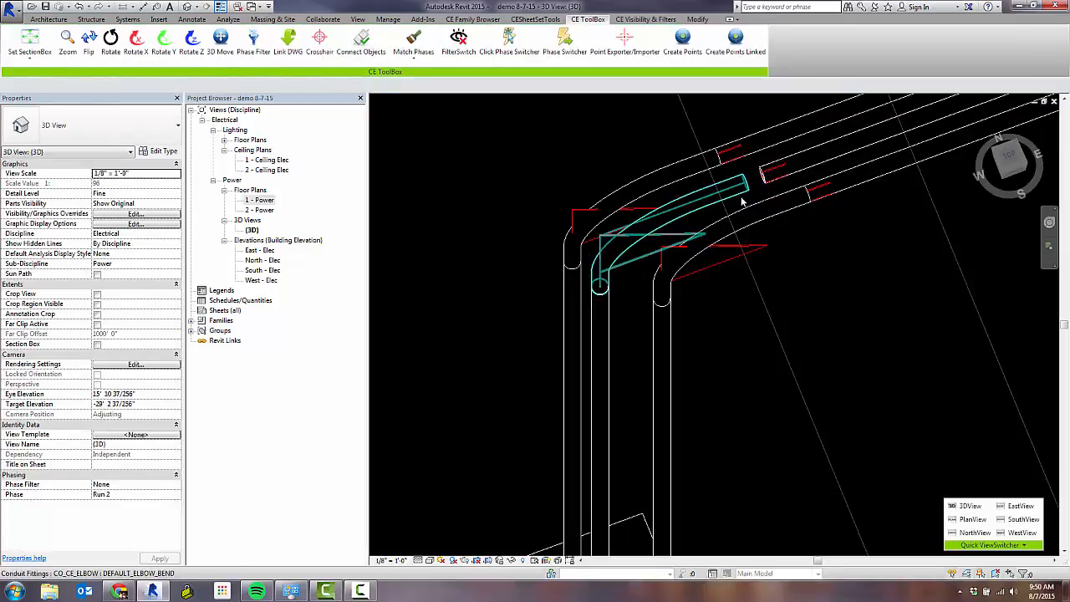
- In the top view, align the middle run's vertical conduit and elbow with the Run 1 box connection's centre reference
scroll(752, 190, "down", 3)
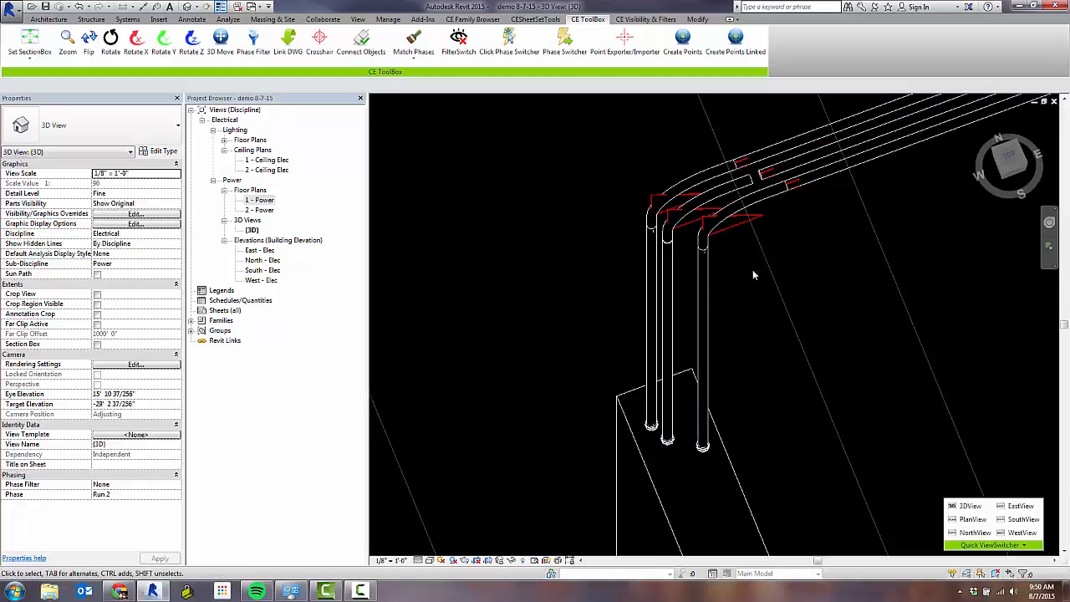
left_click(669, 239)
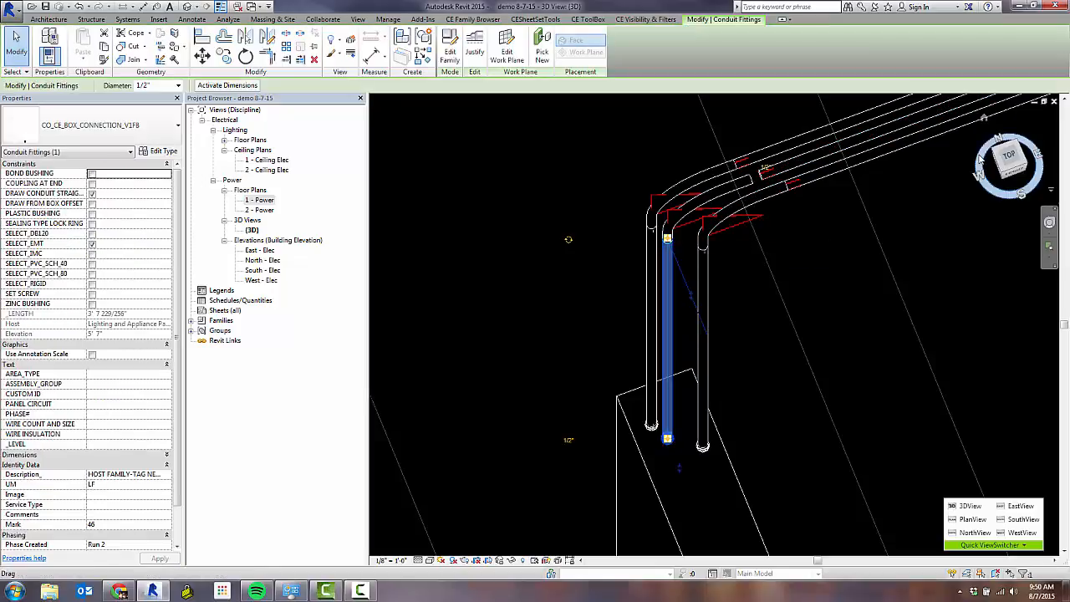
left_click(1011, 159)
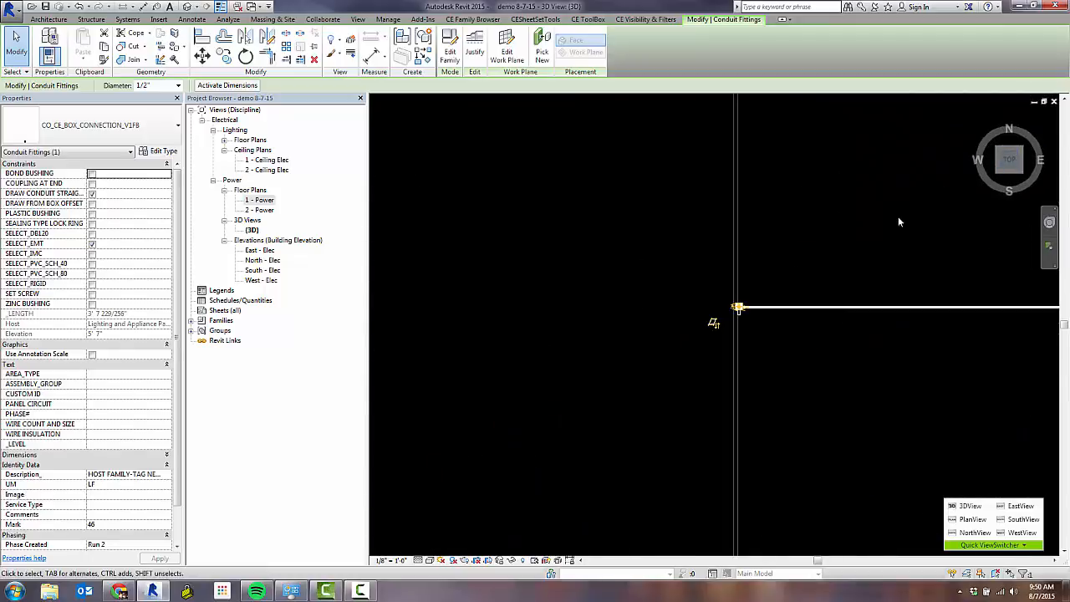
scroll(762, 314, "up", 6)
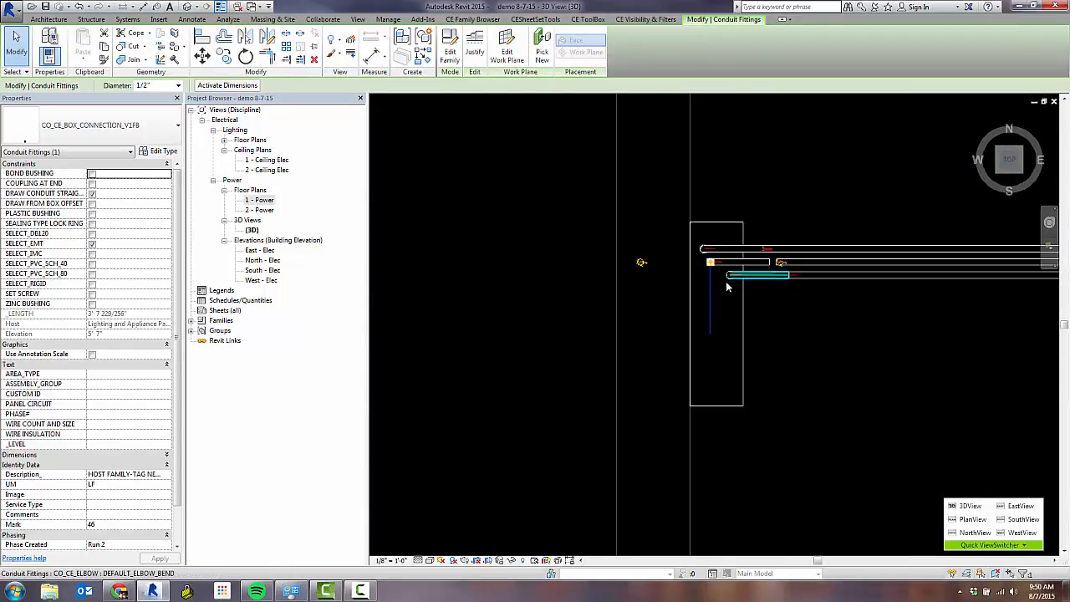
left_click(708, 283)
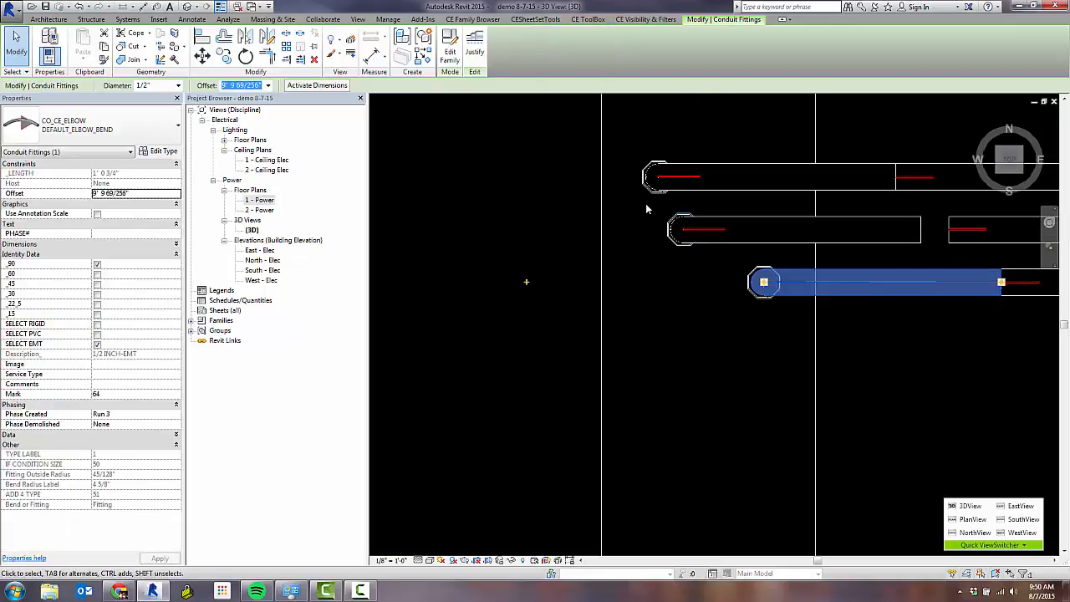
left_click(646, 203)
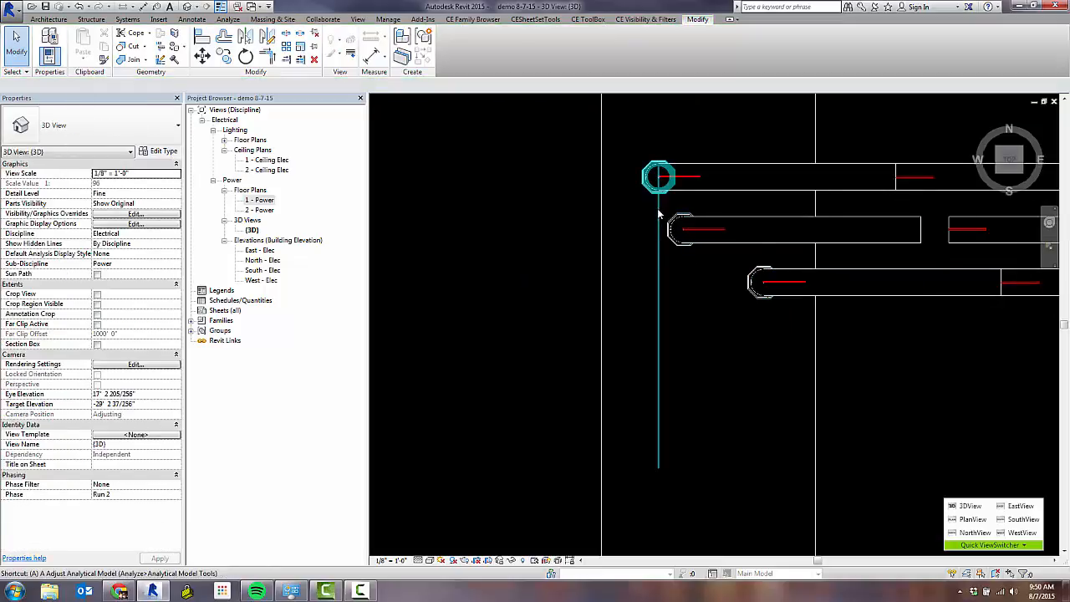
key("a")
key("l")
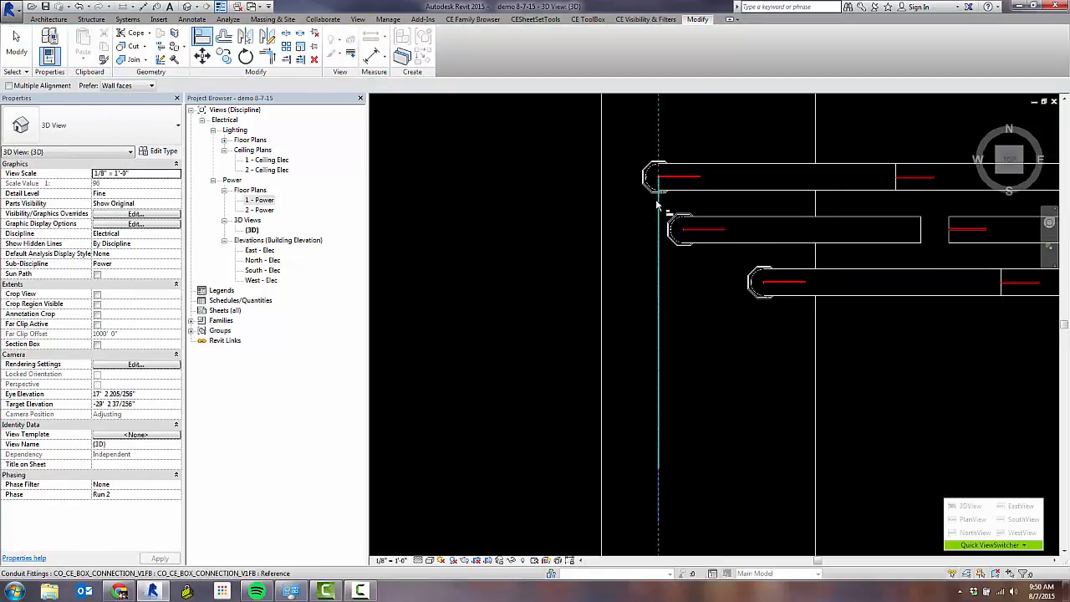
left_click(657, 204)
left_click(684, 234)
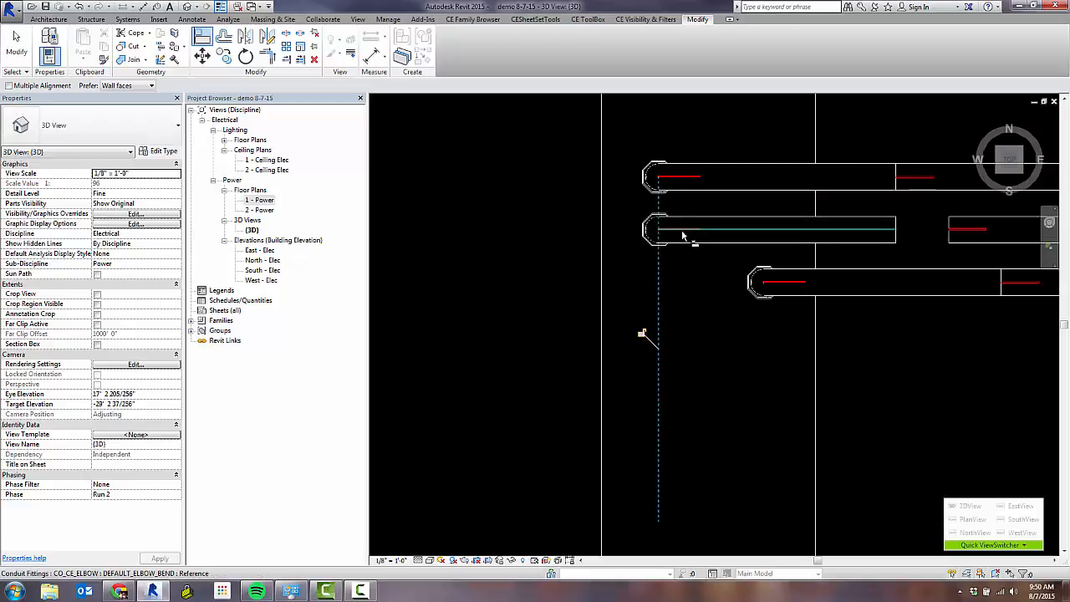
left_click(705, 284)
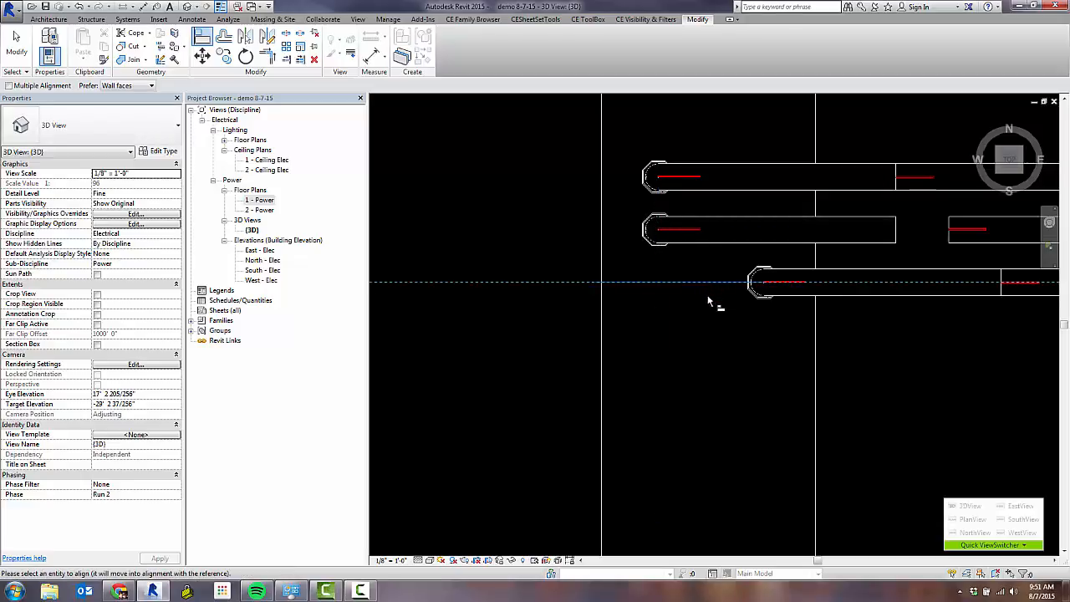
key("Escape")
key("Escape")
- Stretch the near end of the middle run's straight conduit to meet the open end of its elbow
scroll(627, 224, "down", 2)
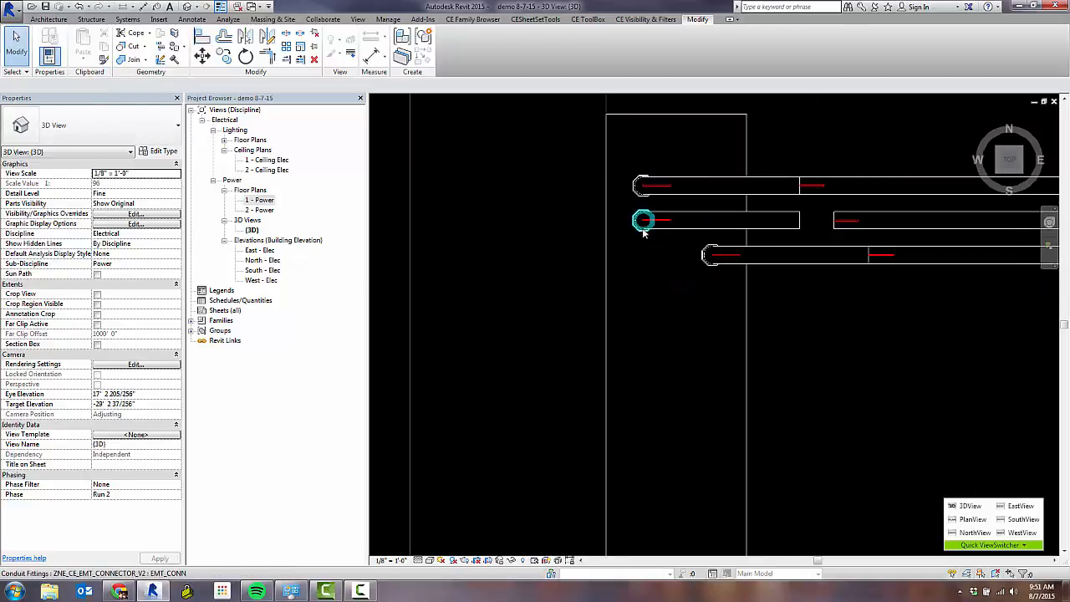
left_click(644, 233)
middle_click_drag(646, 281, 710, 254, "shift")
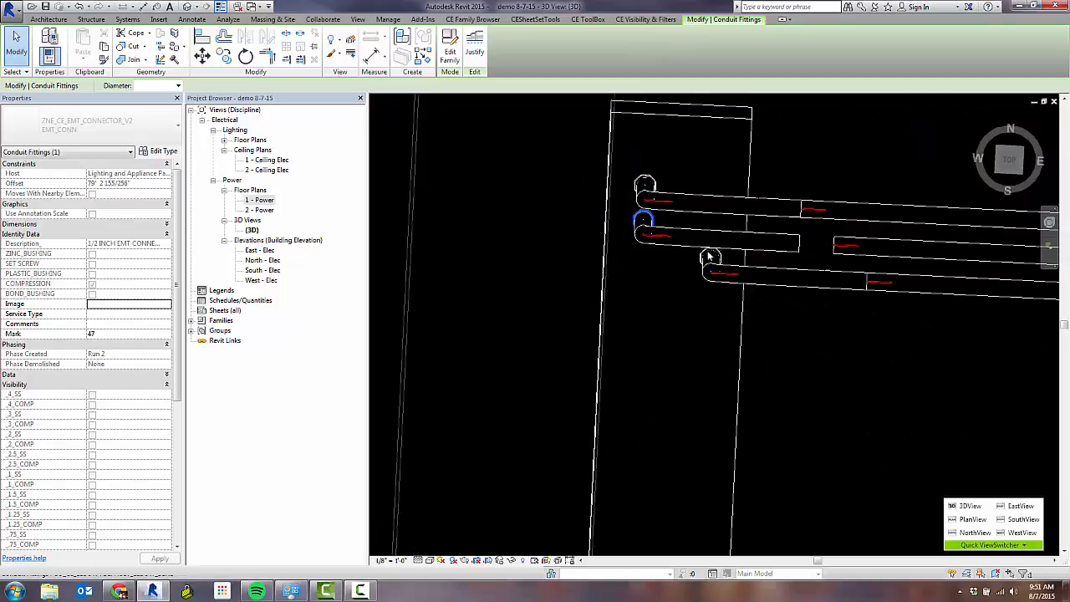
left_click(833, 251)
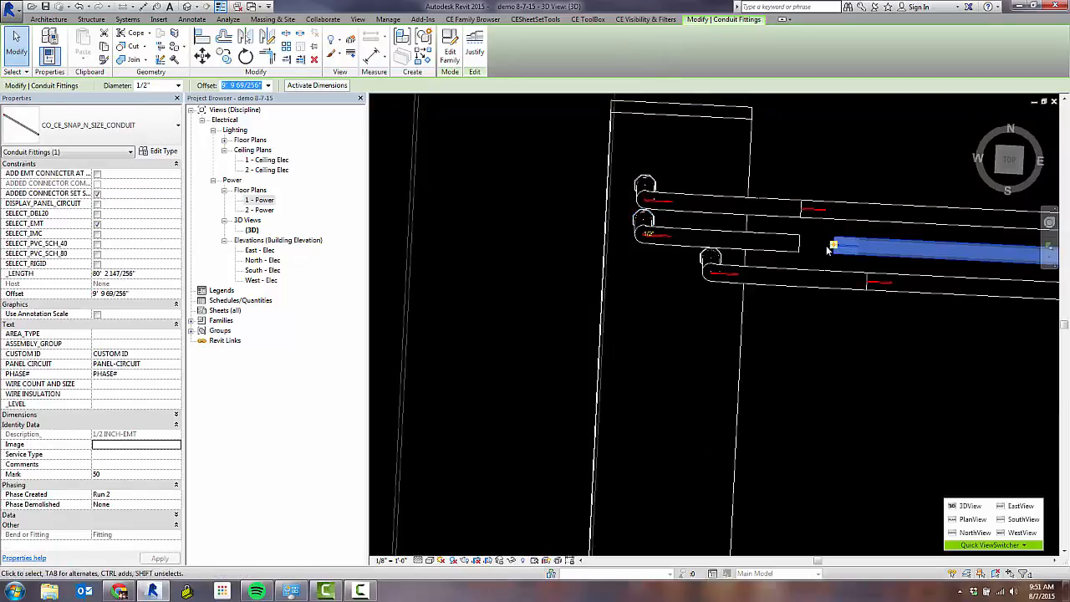
left_click_drag(833, 248, 798, 243)
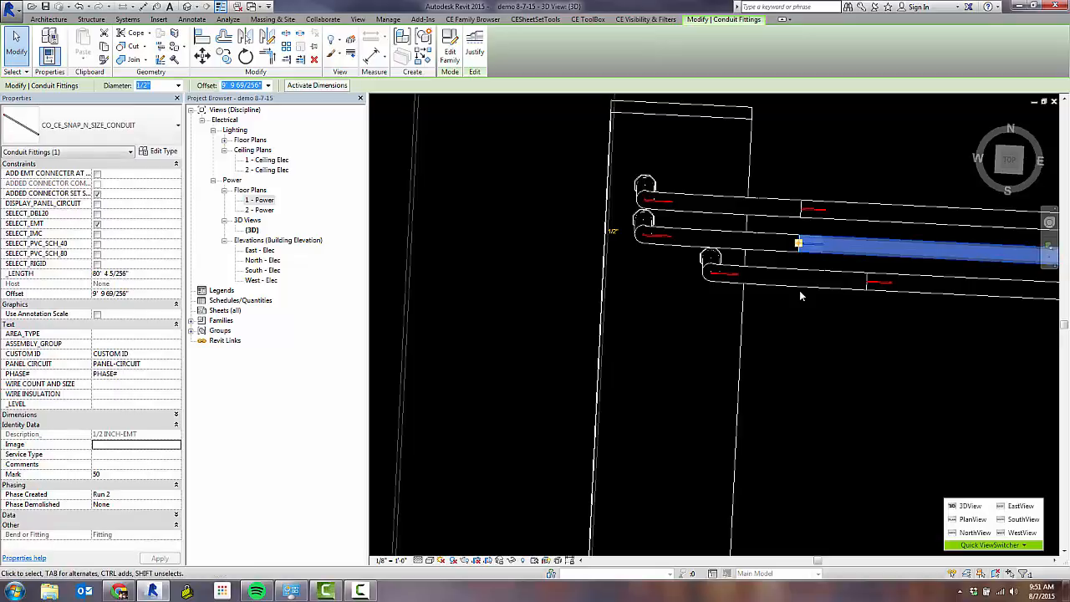
left_click(772, 323)
- Select the middle run's straight conduit and its elbow in the top view and temporarily isolate both elements
scroll(803, 266, "up", 5)
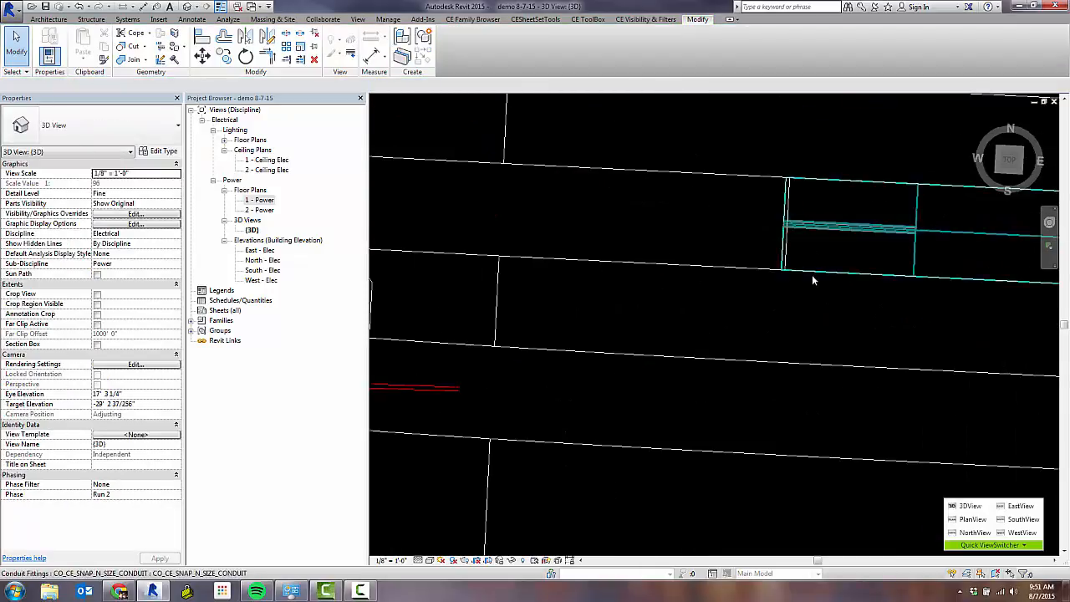
left_click(811, 273)
left_click(1008, 163)
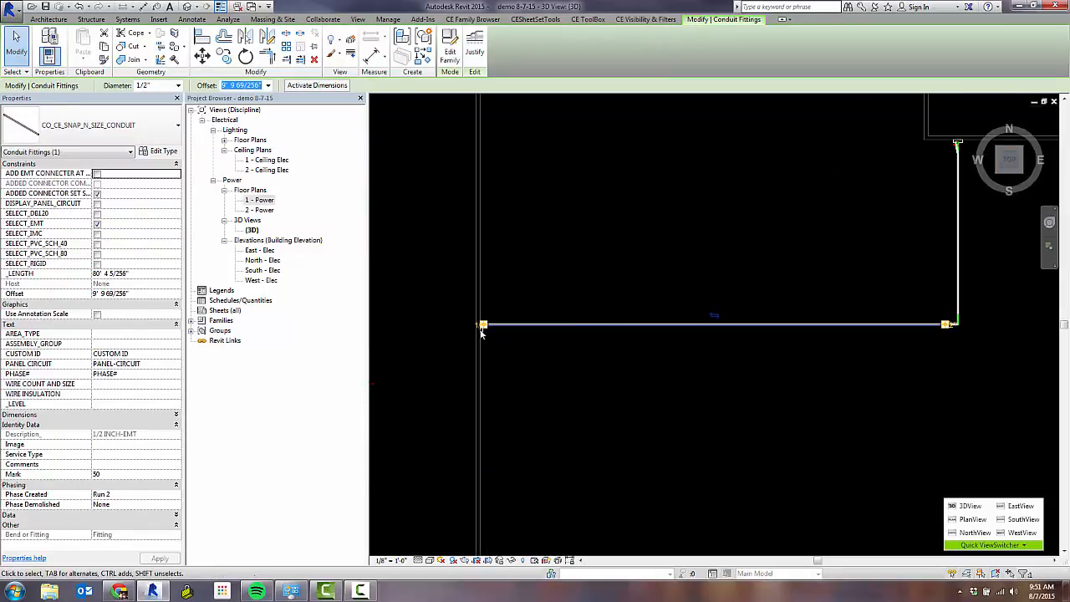
scroll(481, 328, "up", 5)
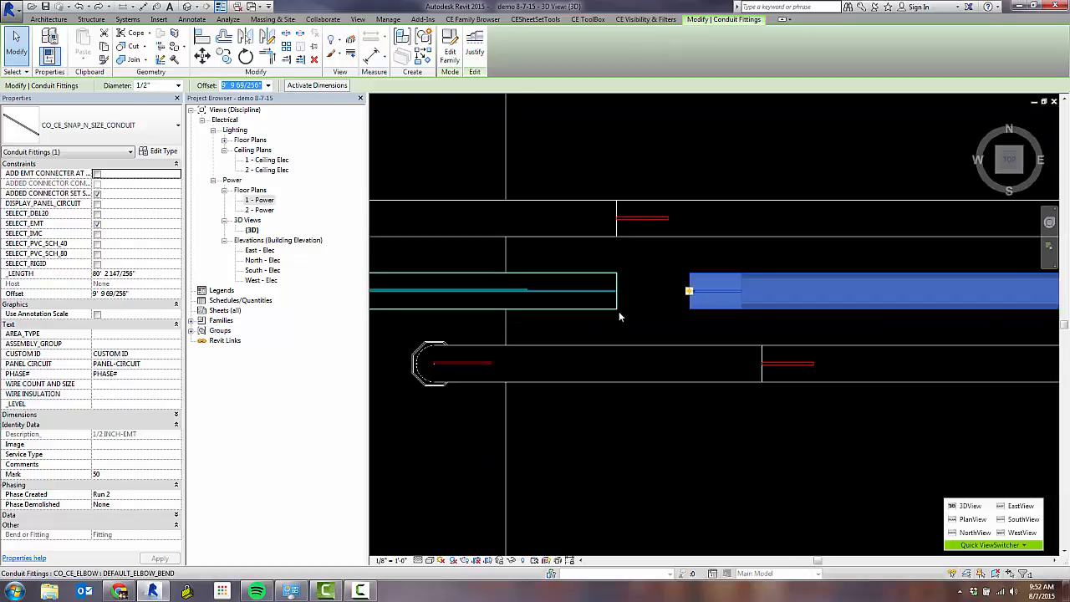
left_click(617, 308, "ctrl")
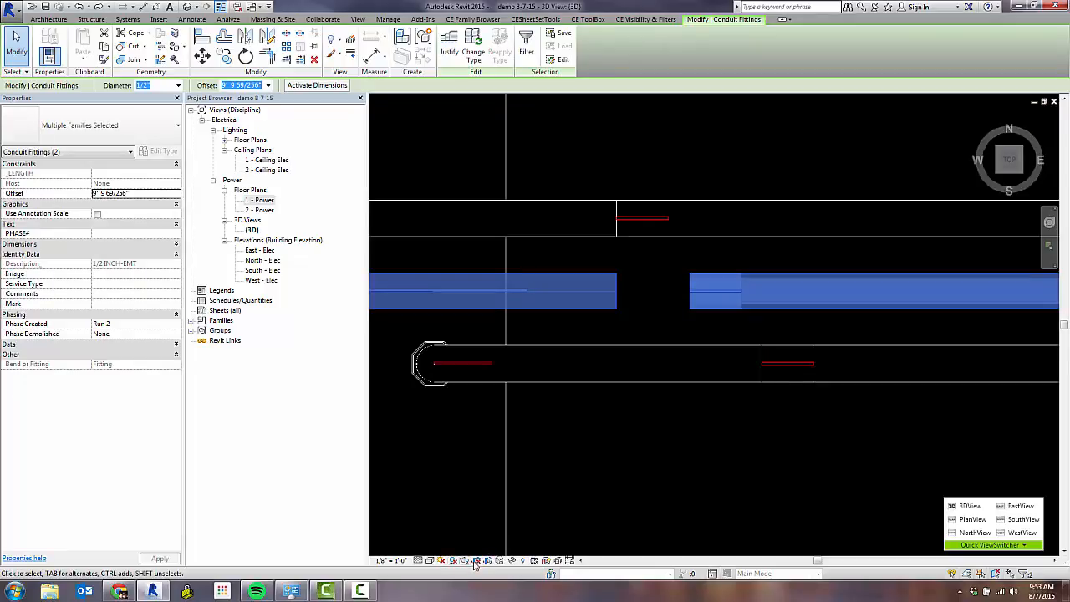
left_click(512, 561)
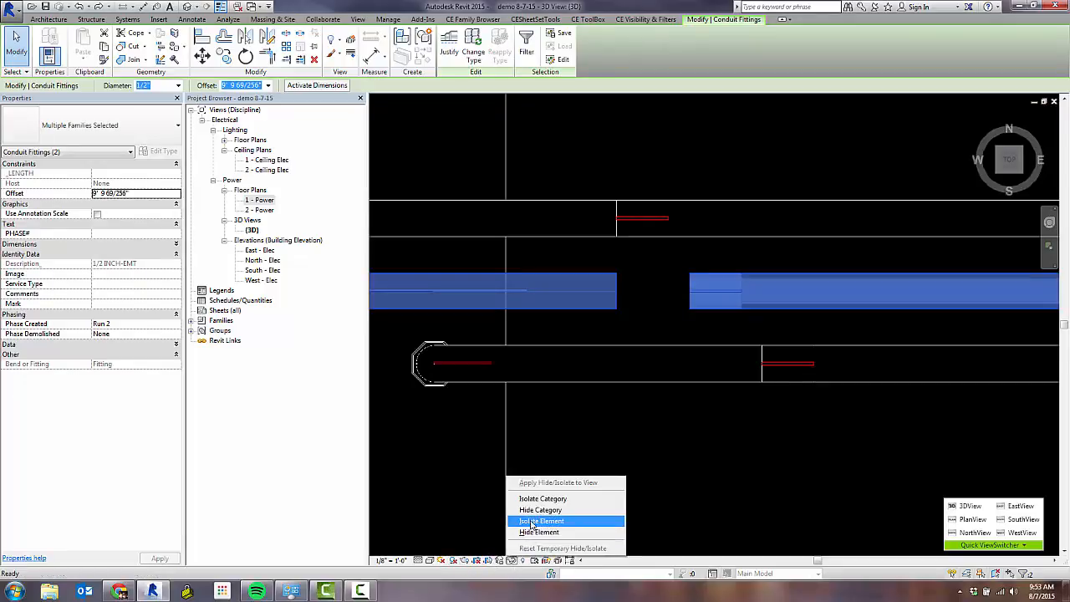
left_click(532, 525)
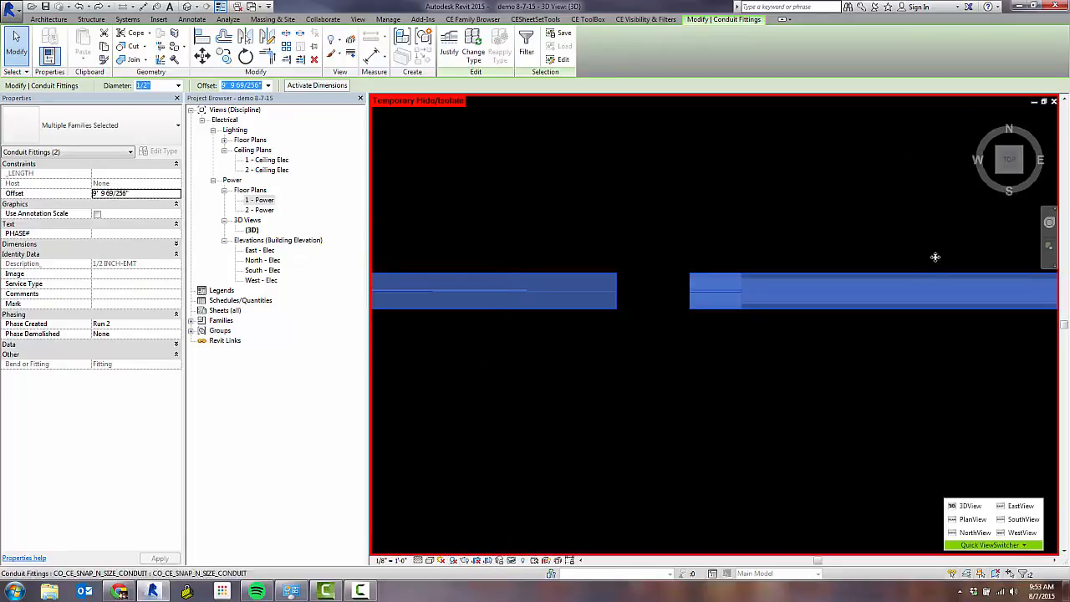
- In the front view, align the near end of the isolated straight conduit with the open end of the elbow
left_click(1003, 184)
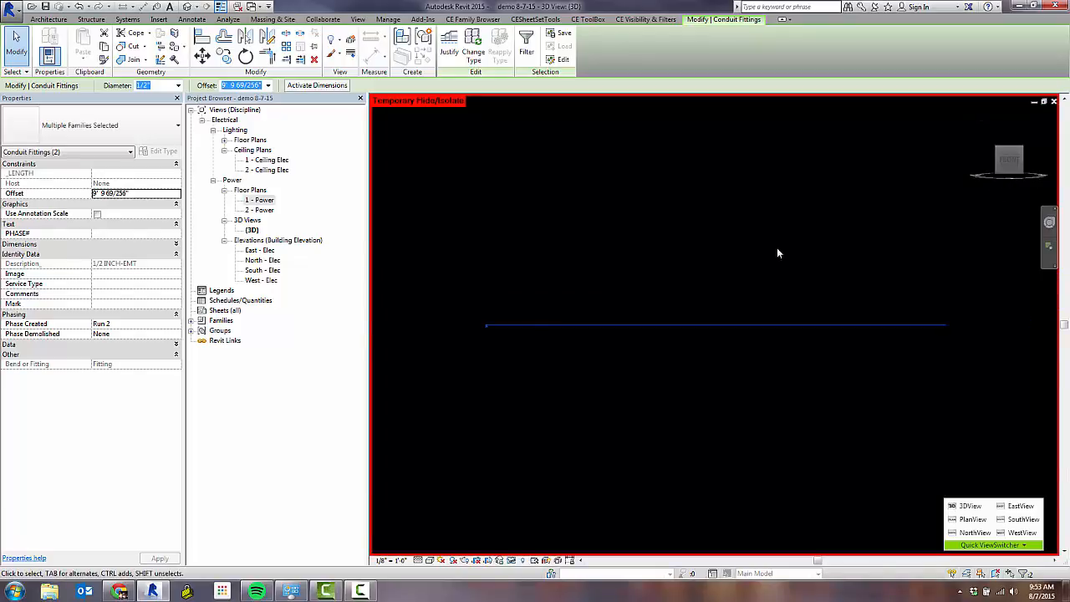
scroll(474, 340, "up", 6)
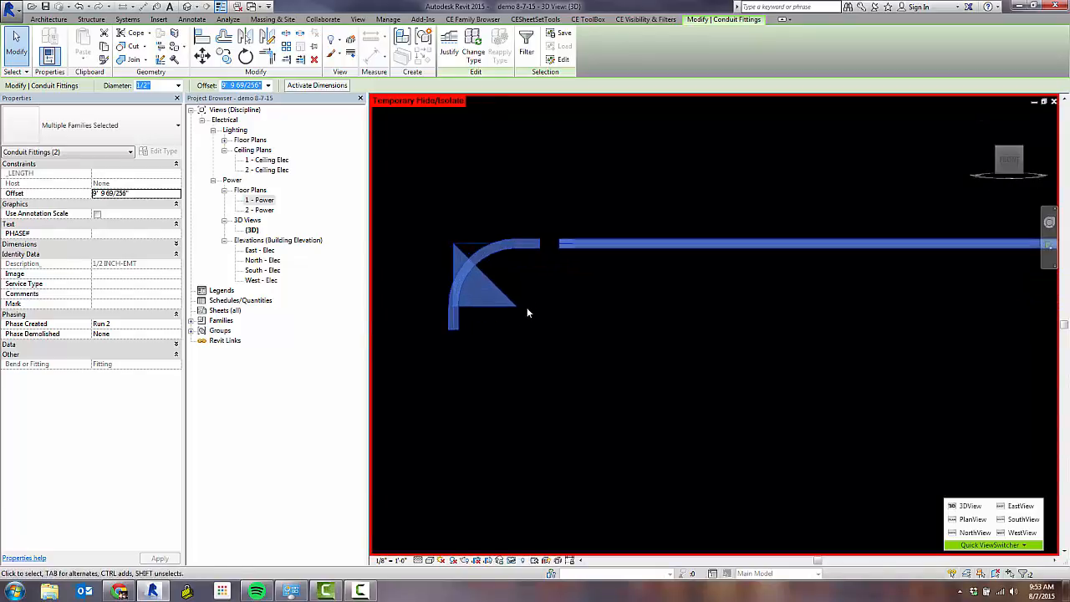
left_click(564, 271)
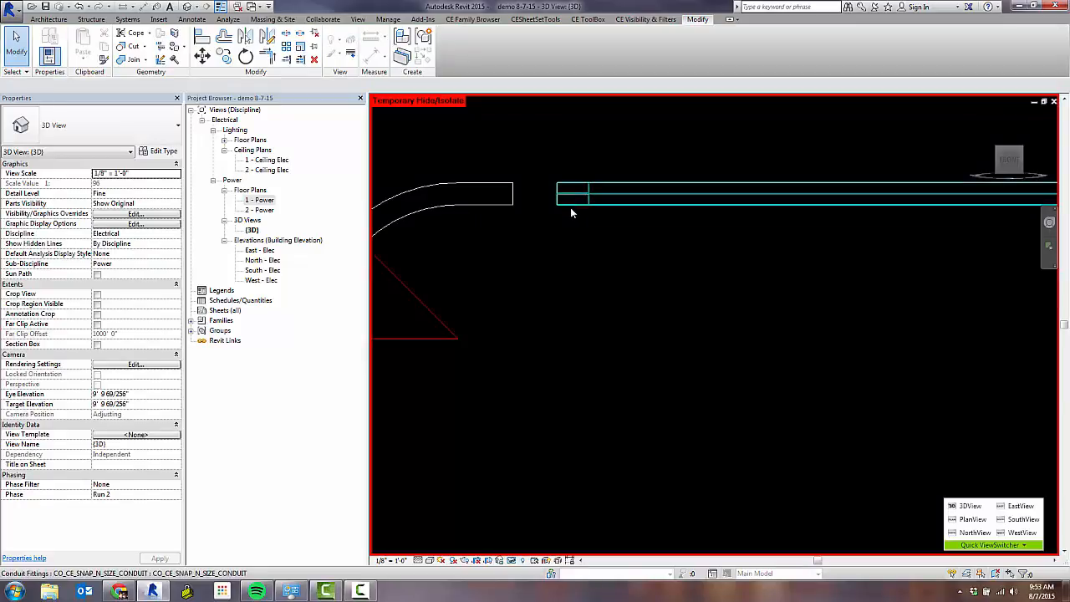
key("a")
key("l")
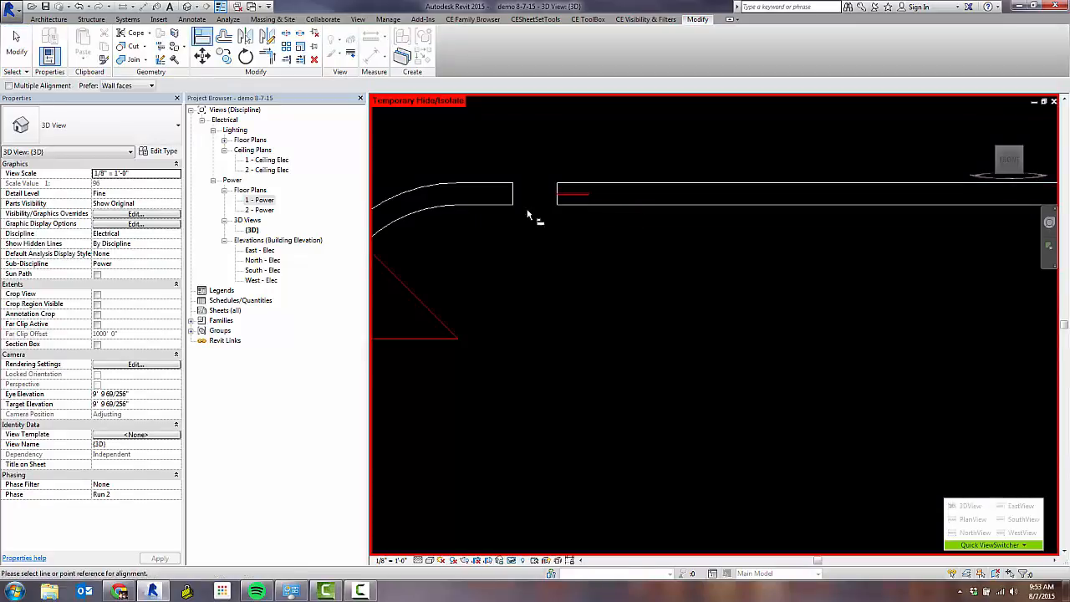
left_click(513, 209)
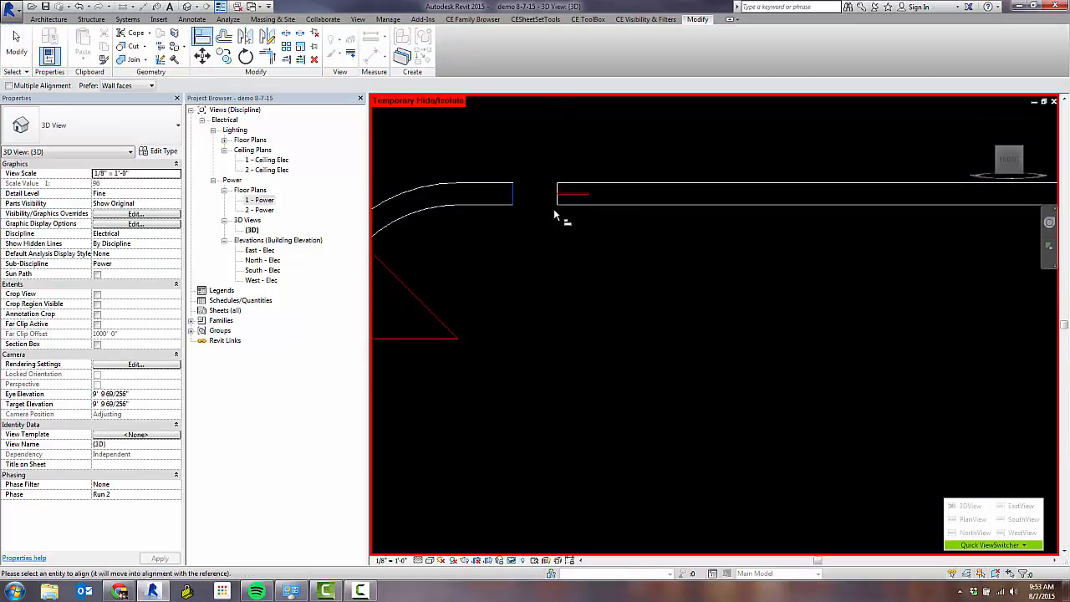
left_click(556, 213)
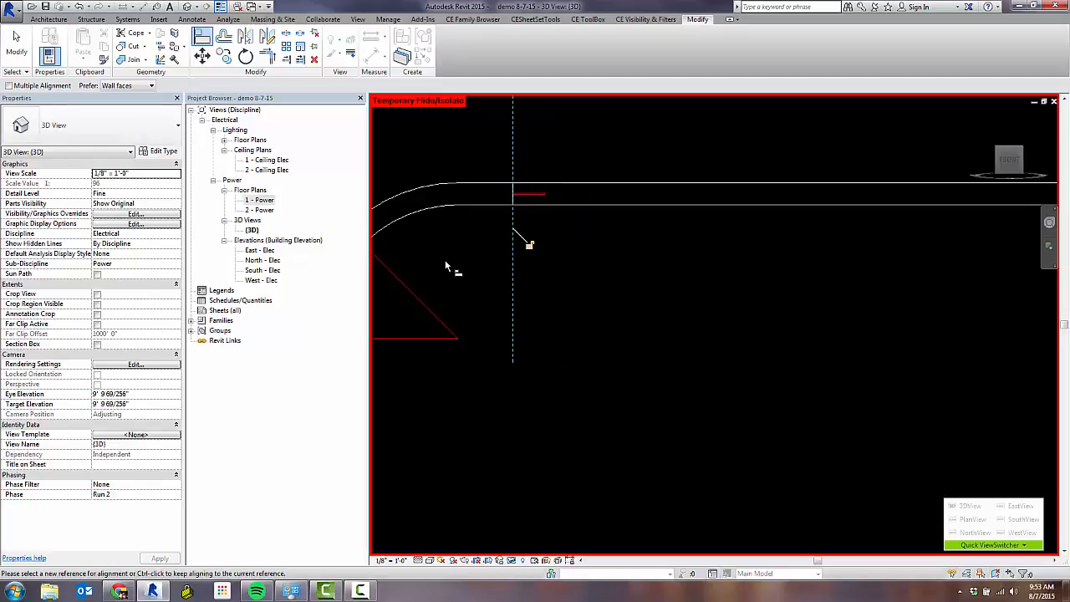
scroll(526, 242, "down", 3)
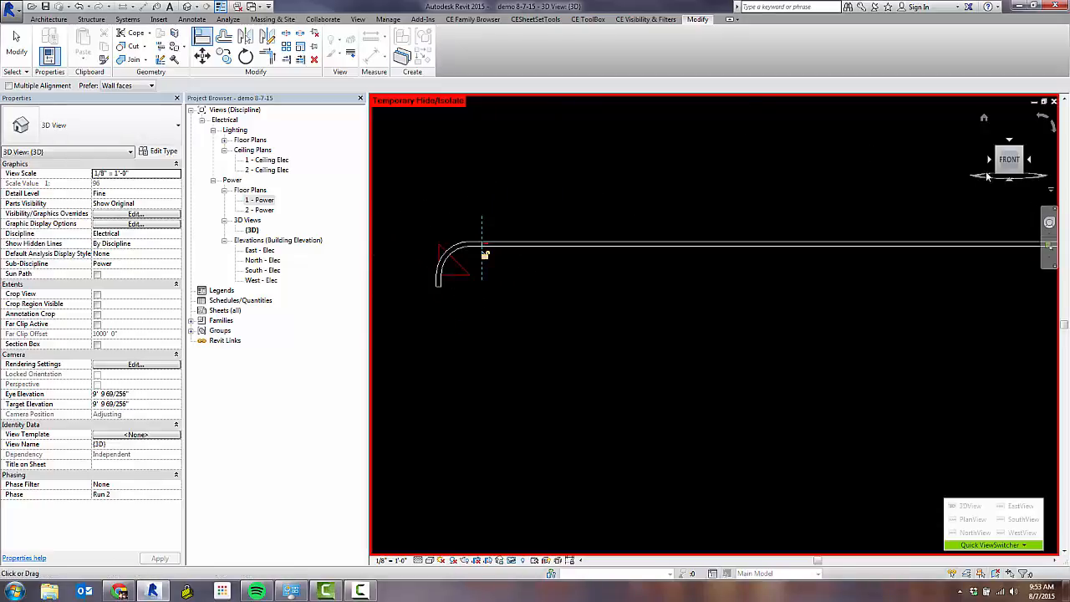
- Return to the top view and reset the temporary isolation so all conduit runs and the box are displayed
left_click(1010, 143)
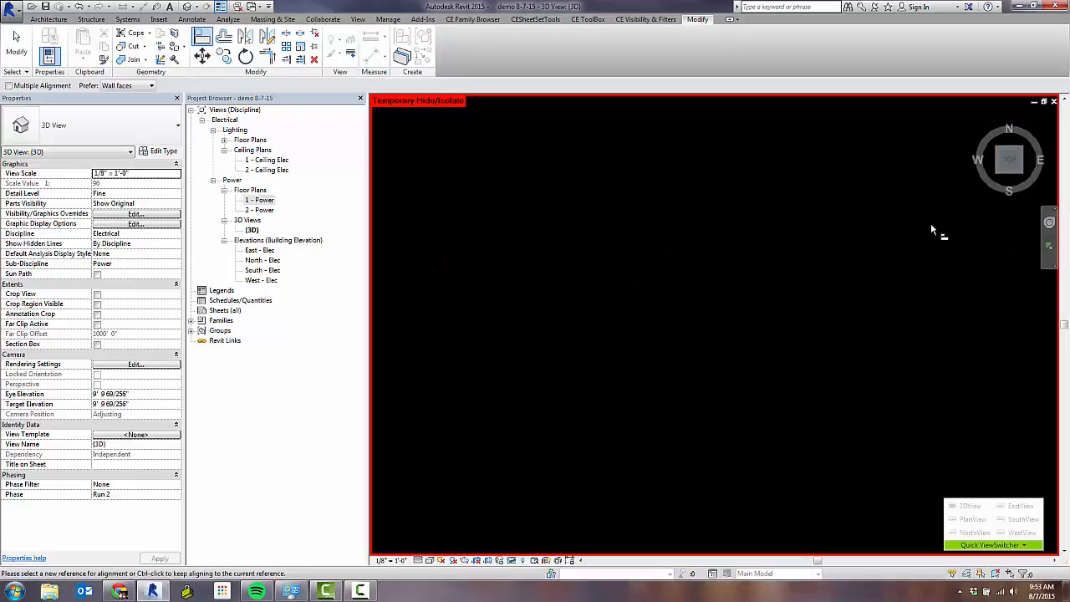
left_click(512, 561)
left_click(543, 548)
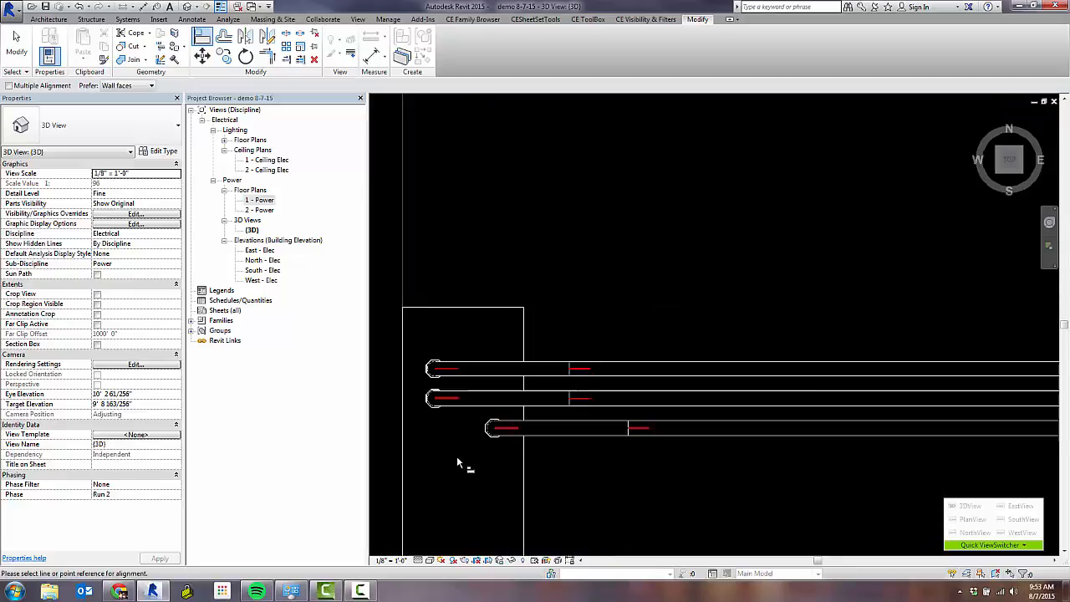
mouse_move(457, 462)
middle_mouse_down("shift")
mouse_move(473, 438)
mouse_move(456, 446)
middle_mouse_up("shift")
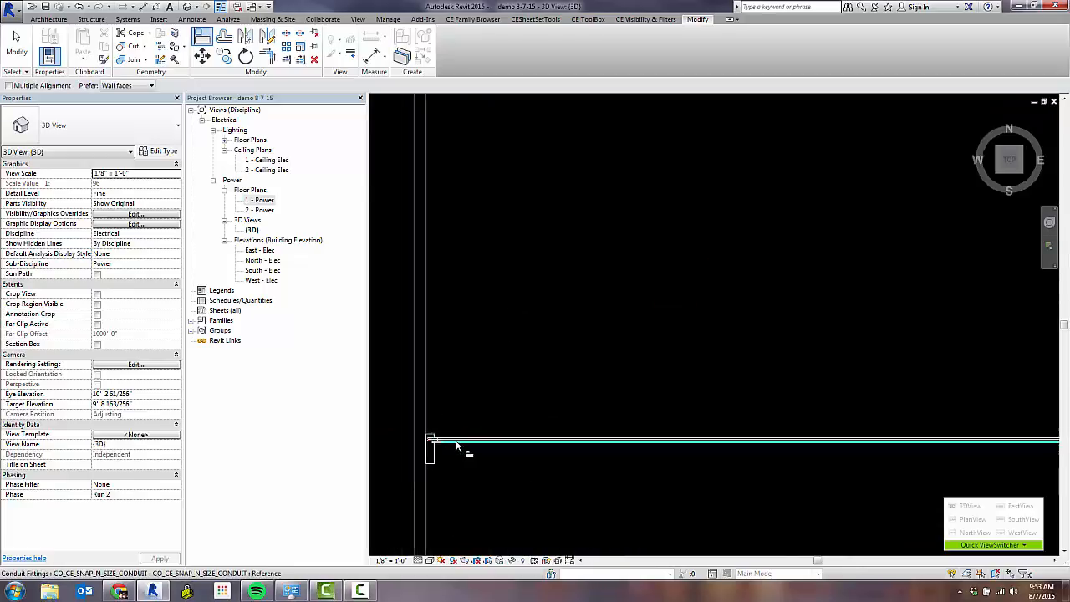
scroll(469, 440, "down", 2)
scroll(825, 449, "up", 2)
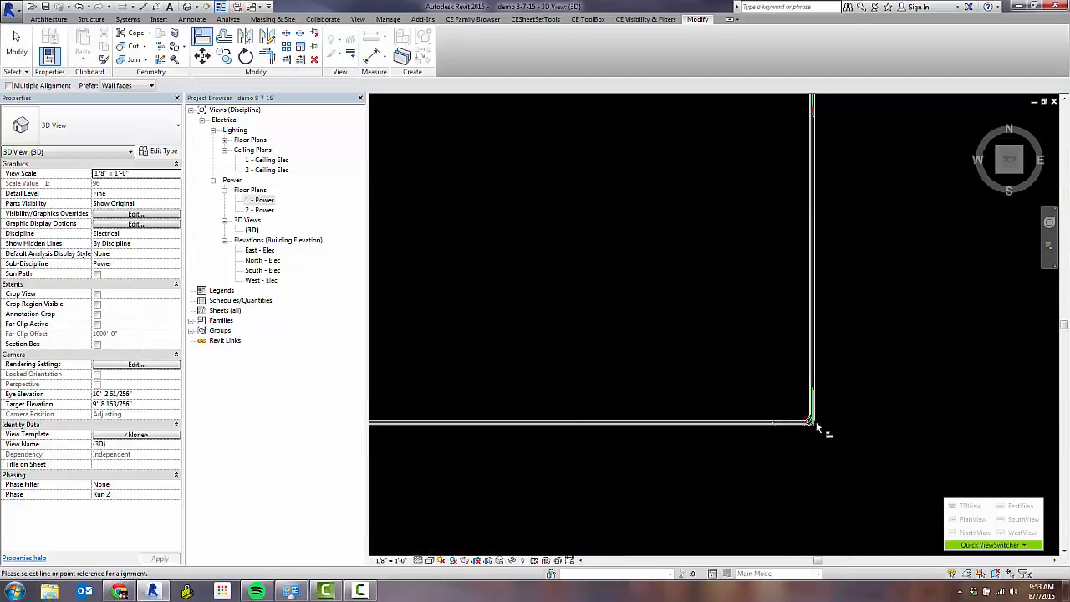
middle_click_drag(818, 428, 598, 397, "shift")
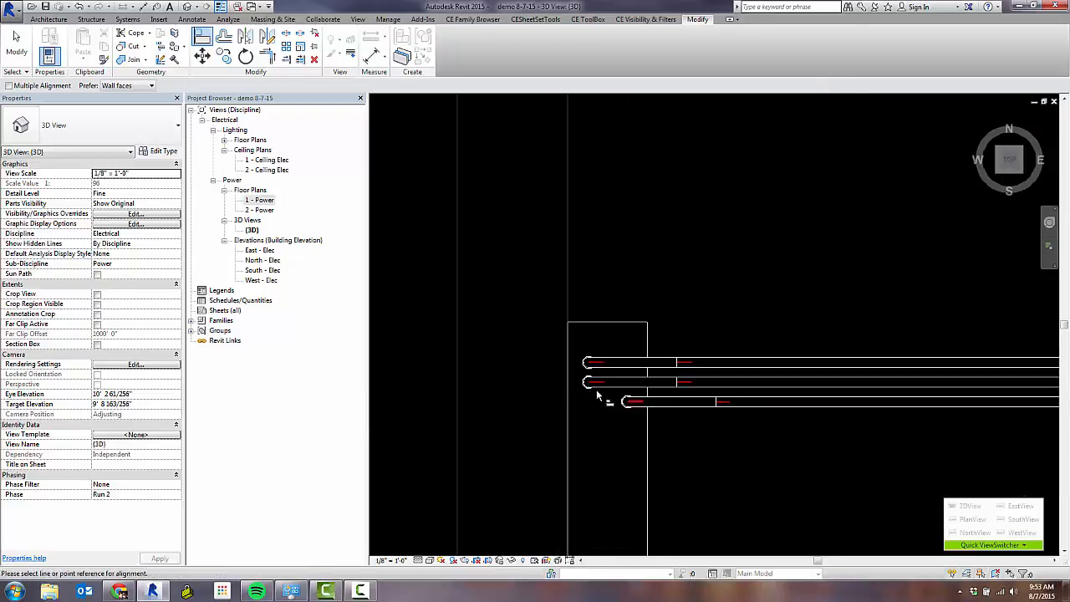
scroll(598, 397, "up", 2)
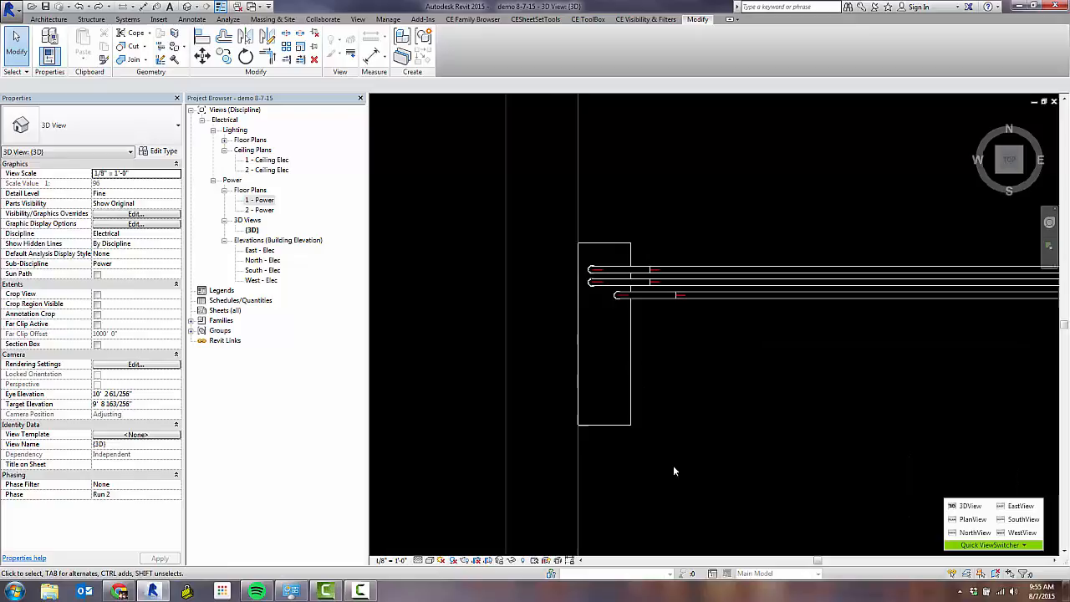
- Check the connection between the middle run's elbow and straight conduit by selecting the conduit's connected network
scroll(617, 283, "up", 1)
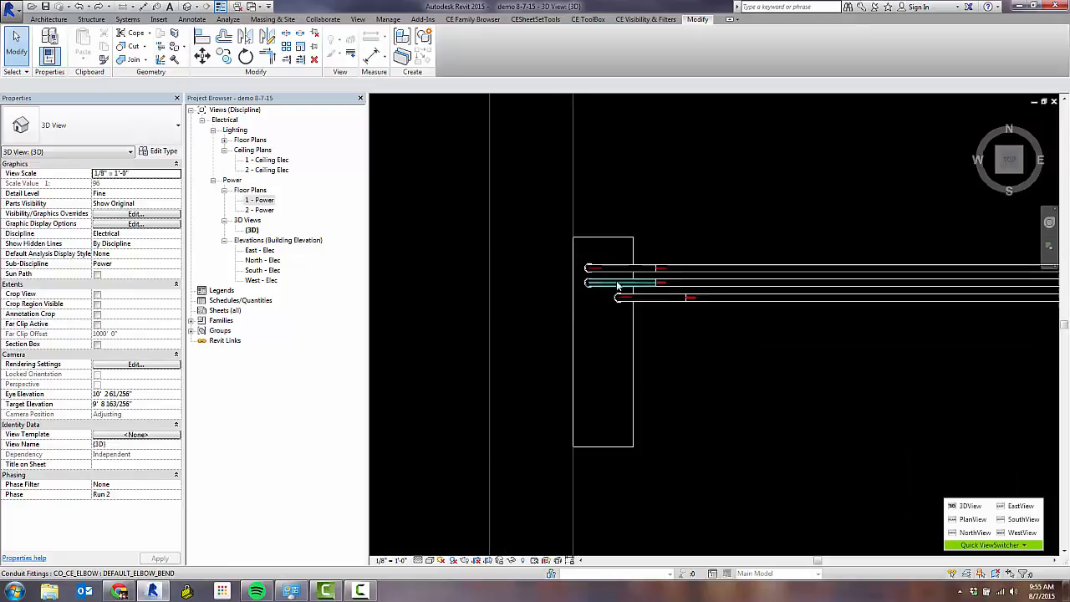
scroll(617, 286, "up", 3)
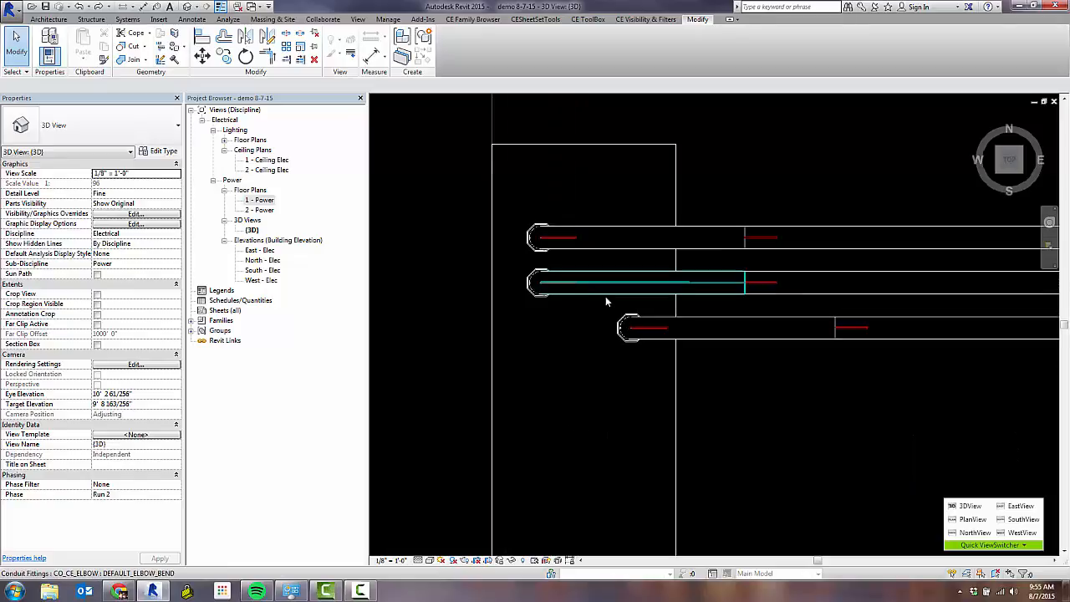
left_click(711, 285)
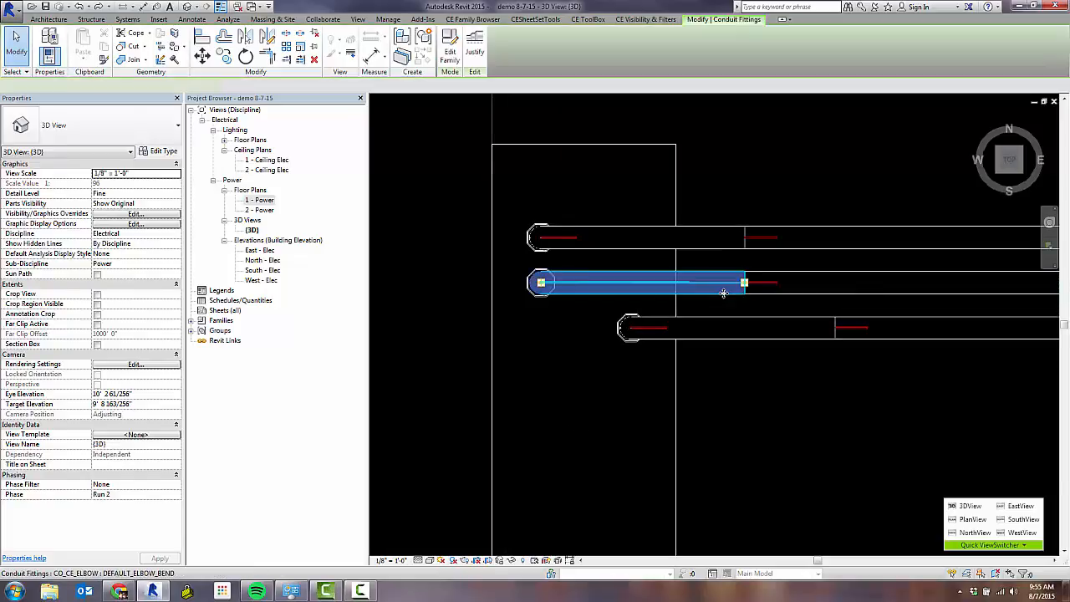
left_click(728, 305)
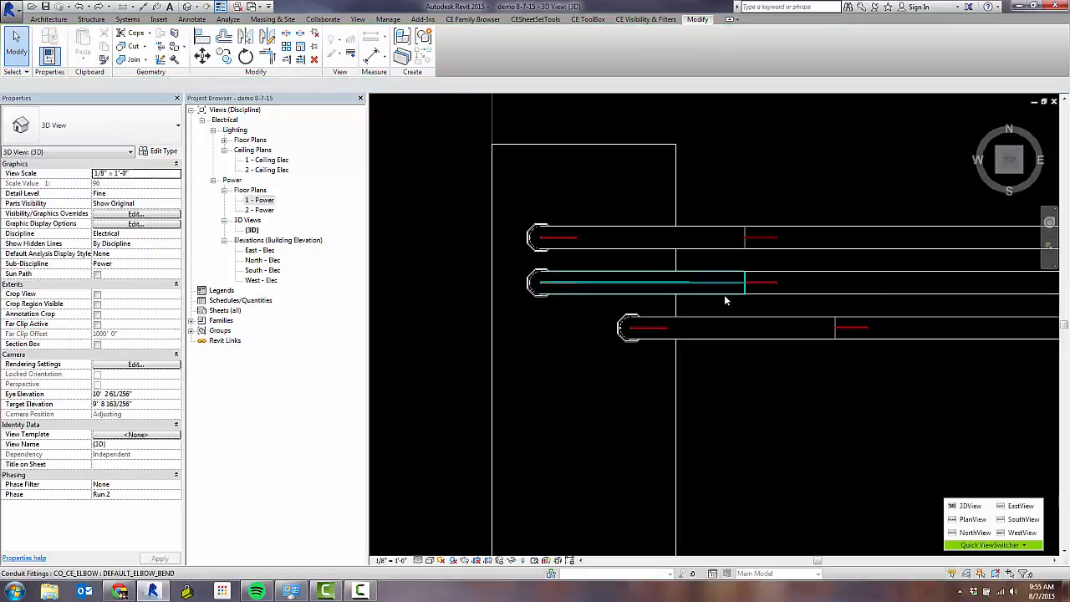
key("Tab")
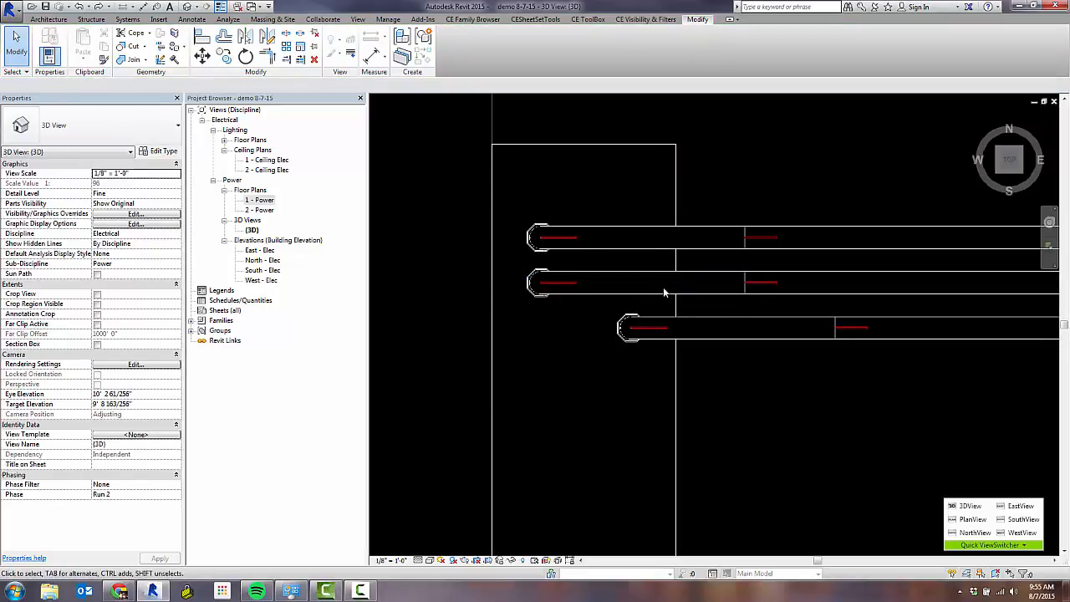
left_click(767, 298)
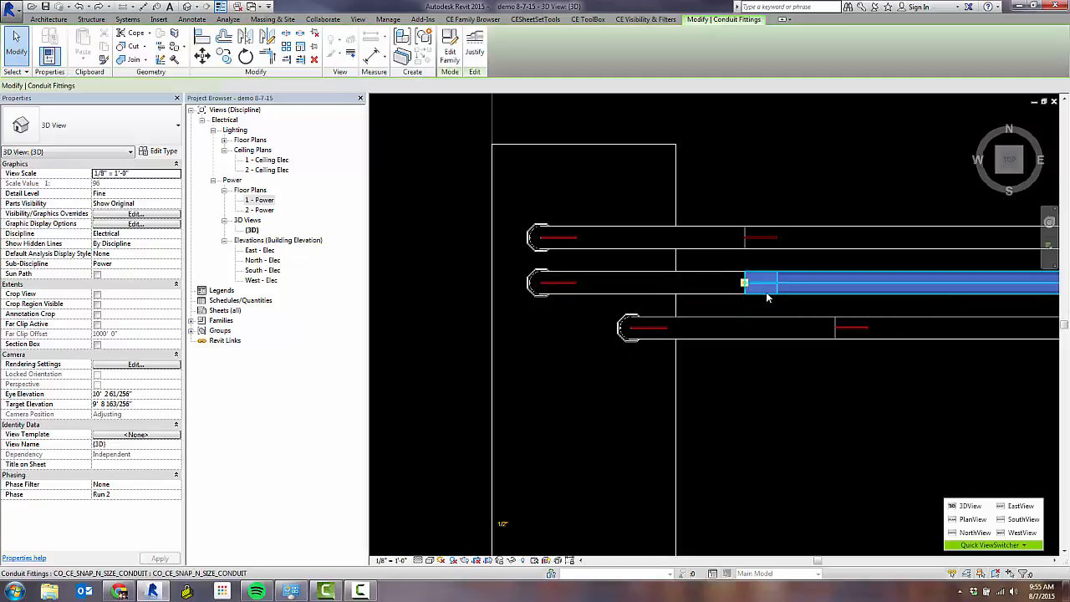
key("Escape")
key("Tab")
left_click(766, 298)
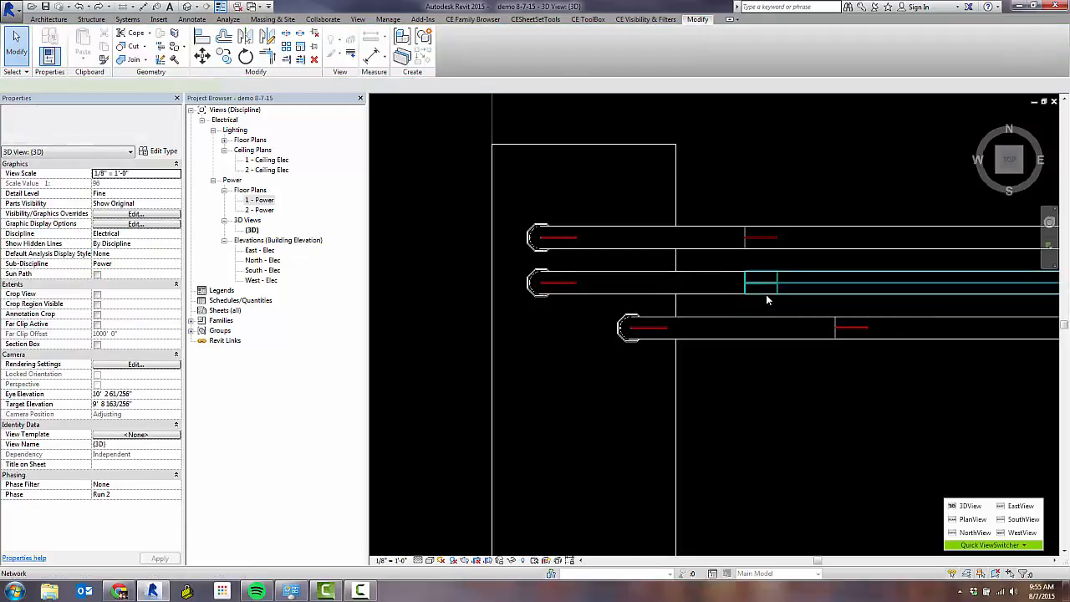
scroll(557, 280, "down", 5)
scroll(557, 283, "down", 4)
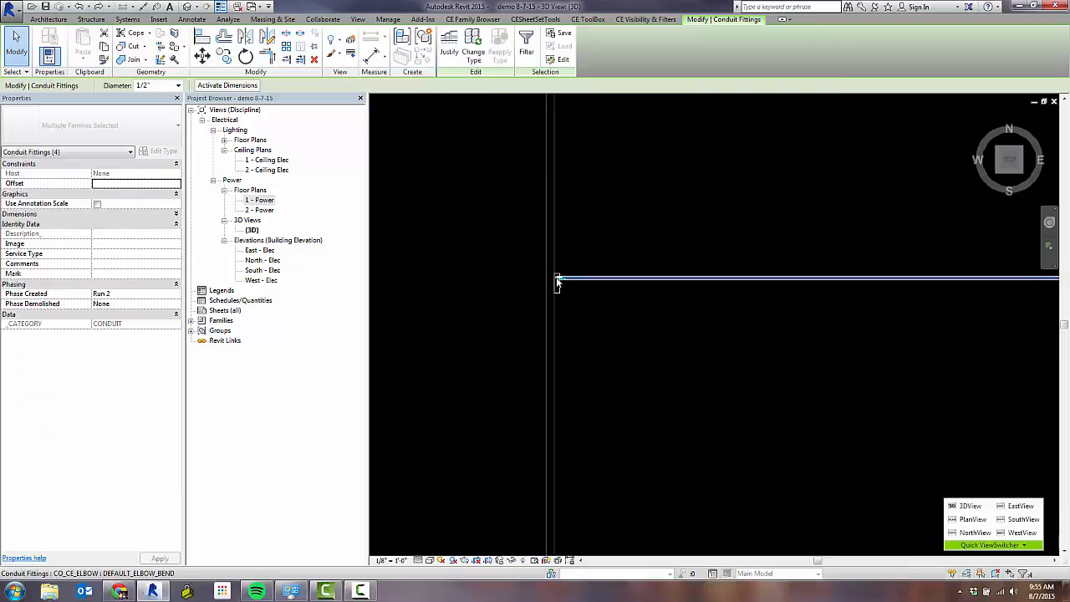
scroll(560, 271, "up", 6)
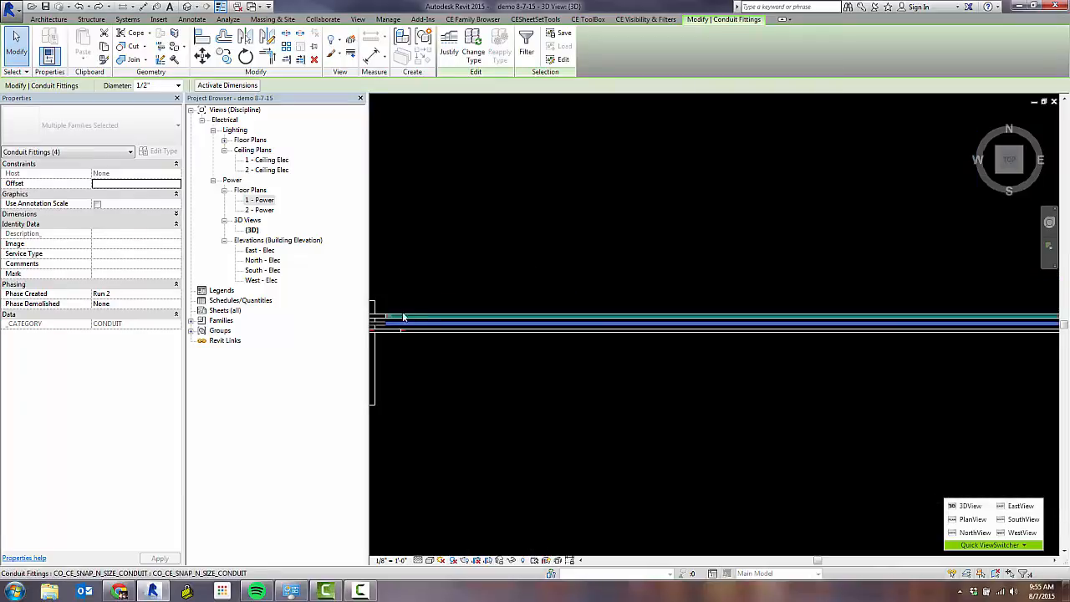
scroll(437, 310, "up", 5)
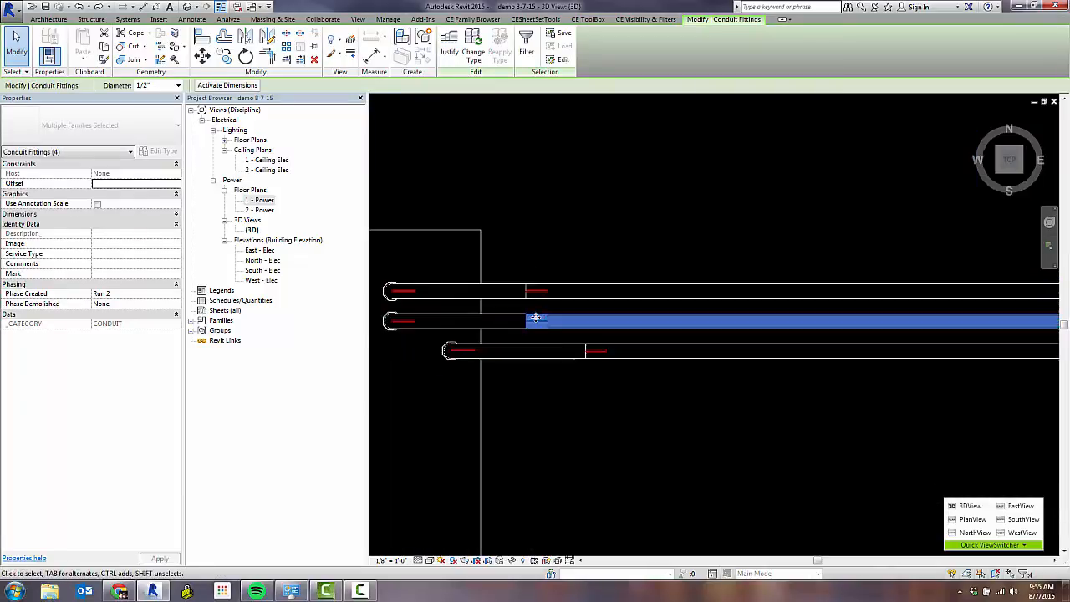
scroll(509, 340, "up", 3)
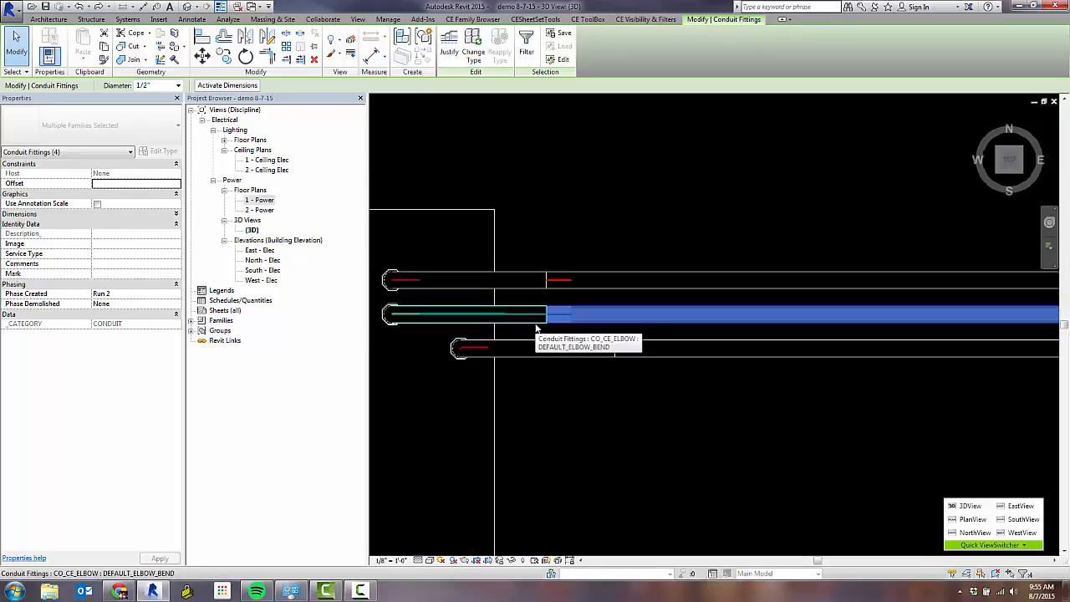
left_click(567, 332)
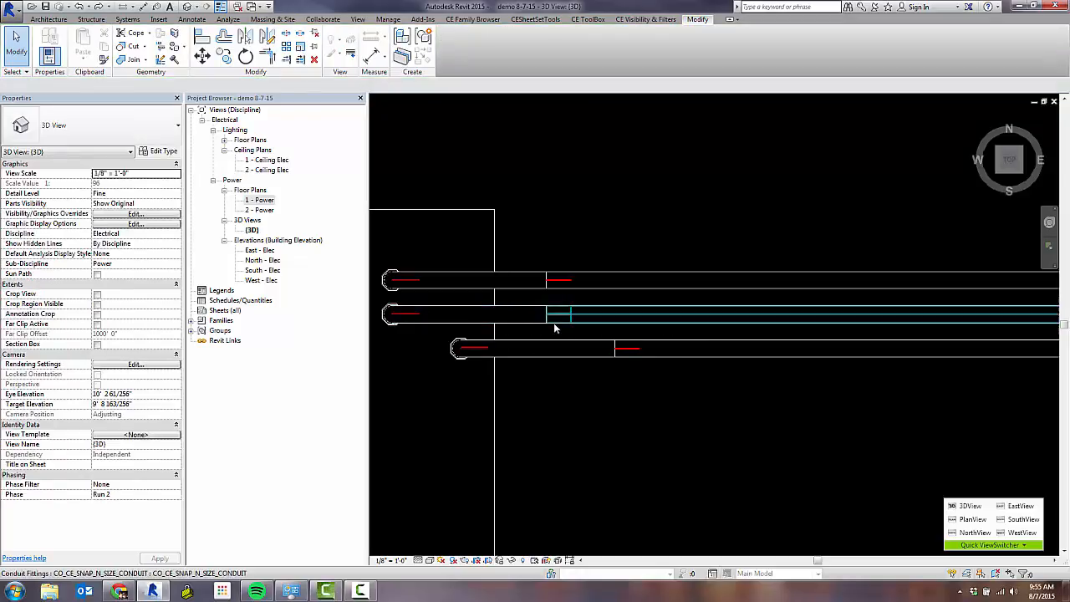
- Select the middle Run 2 straight conduit together with its box-end elbow and temporarily isolate the two elements
left_click(554, 324)
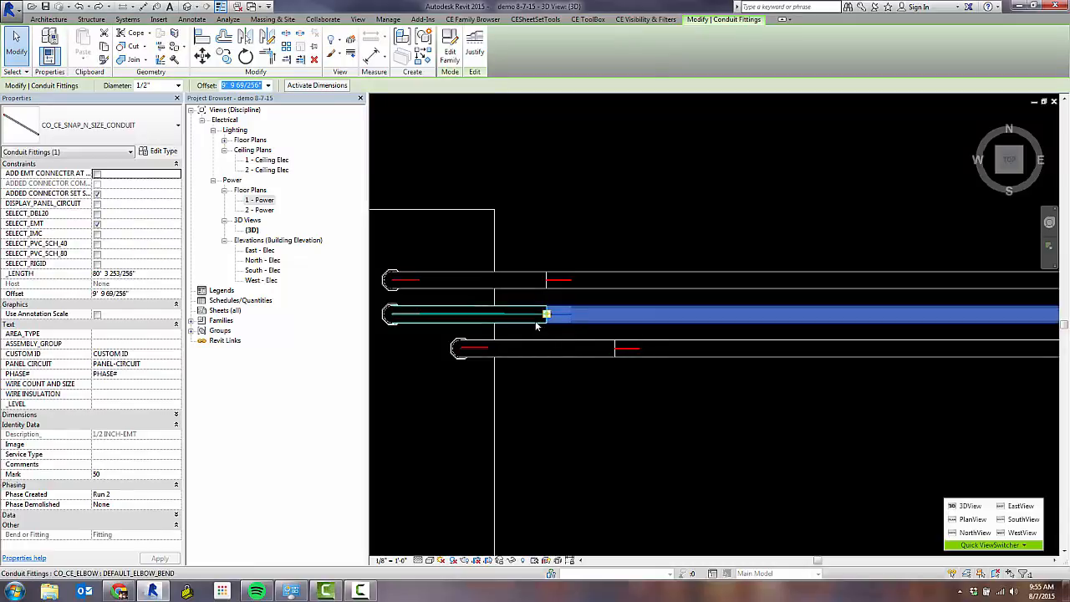
left_click(545, 326, "ctrl")
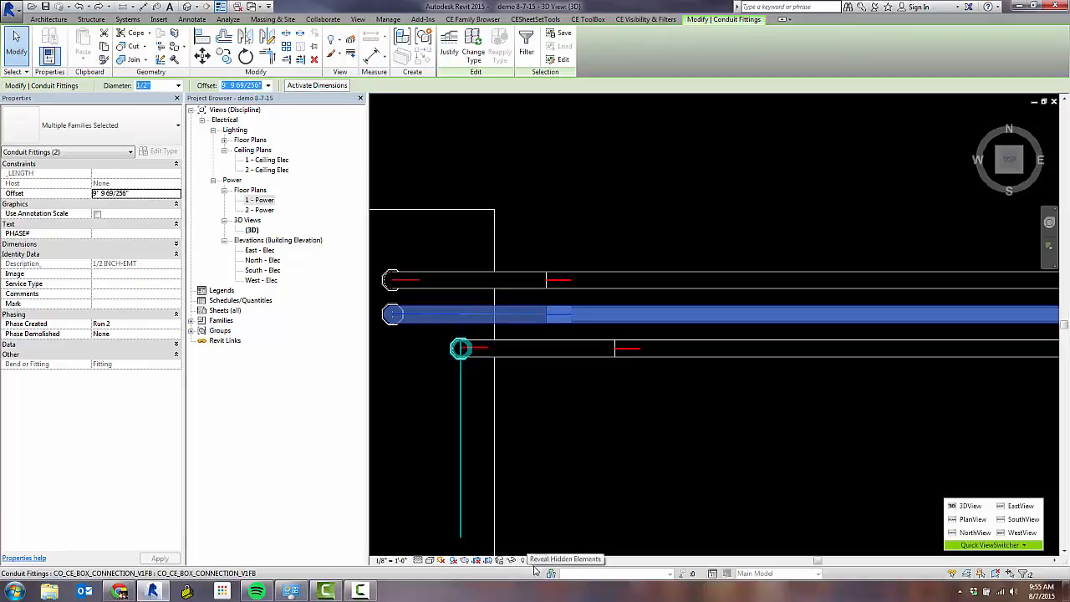
left_click(511, 563)
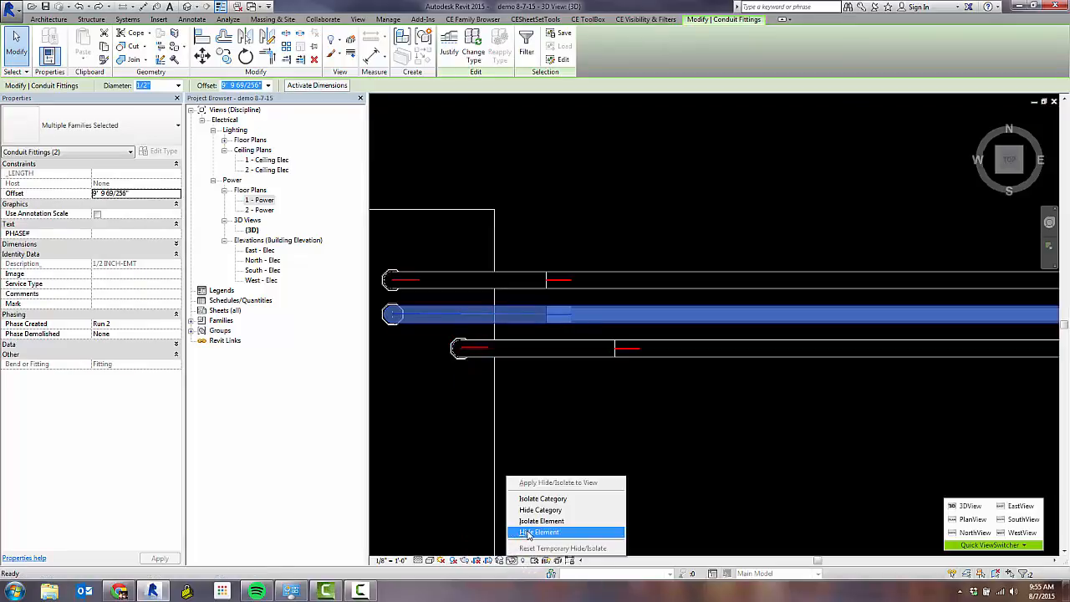
left_click(527, 526)
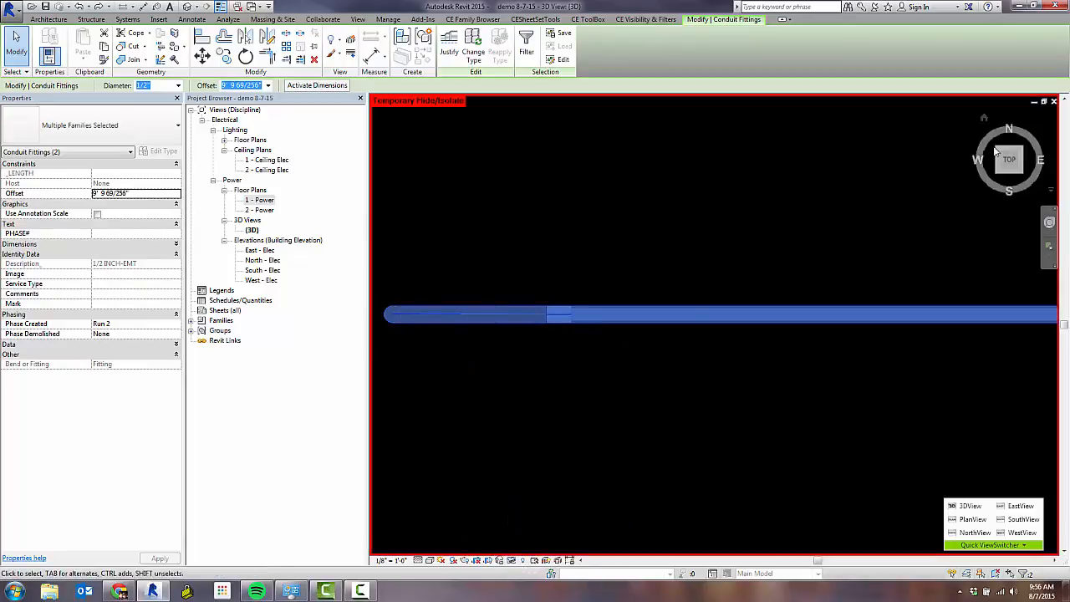
- In an isometric view, join the isolated elbow and straight conduit using Connect Objects
left_click(997, 173)
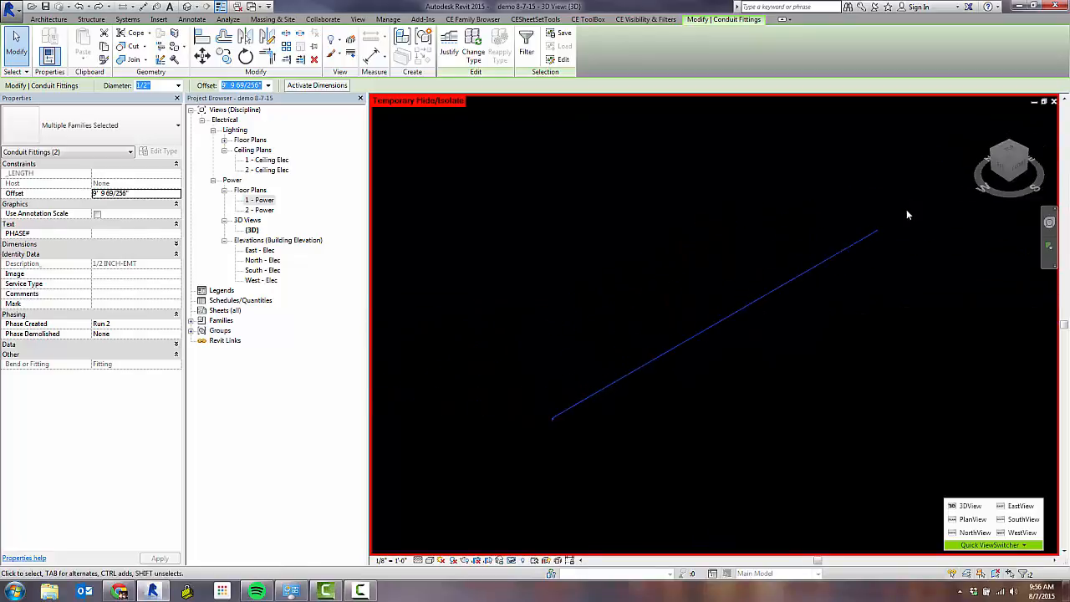
left_click(509, 432)
scroll(548, 428, "up", 4)
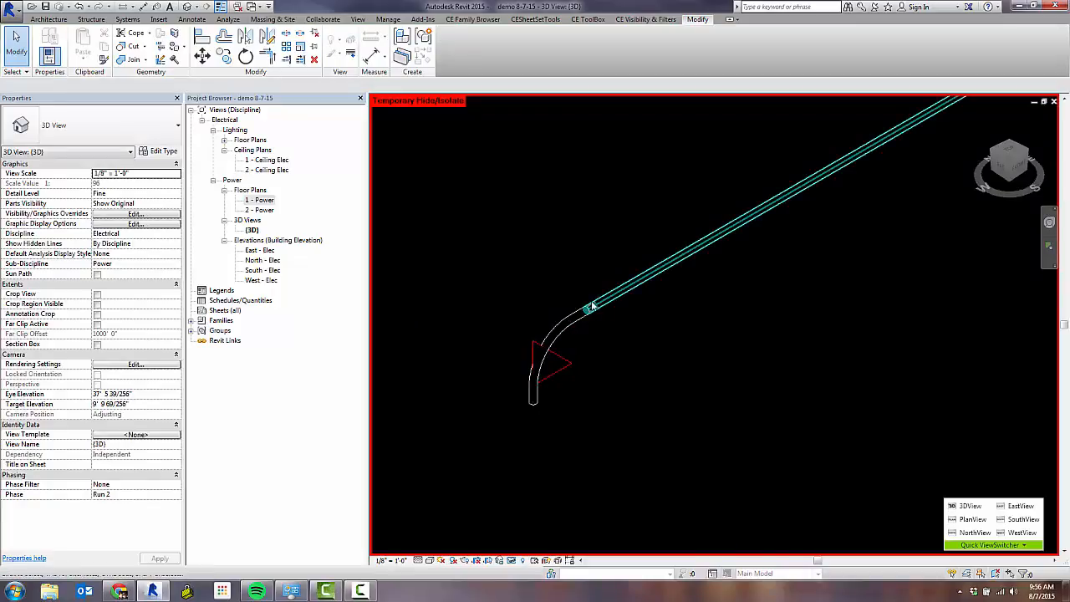
scroll(586, 317, "up", 3)
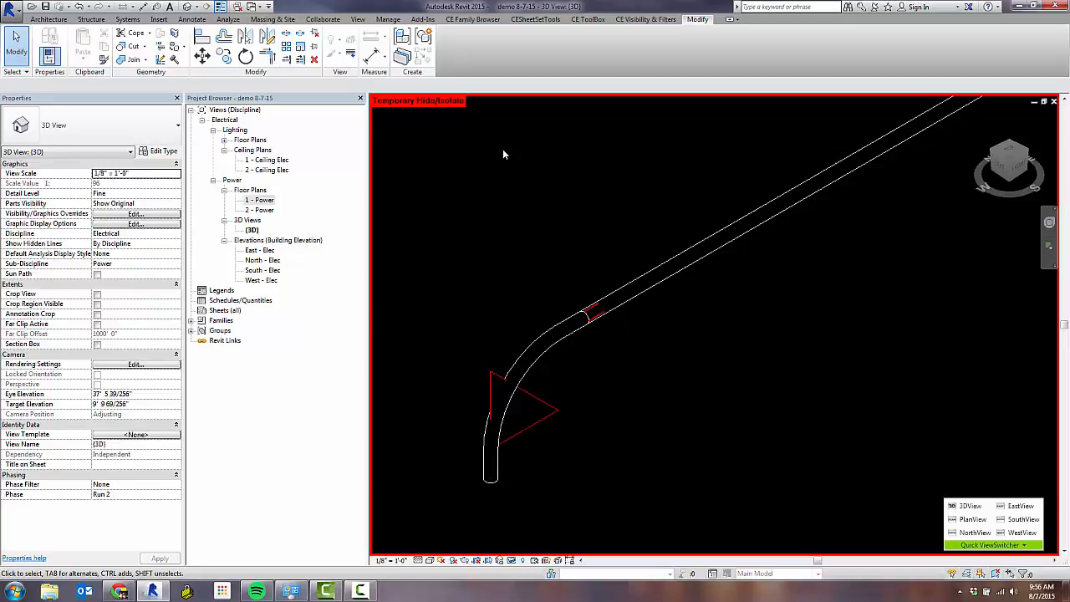
left_click(539, 19)
left_click(586, 20)
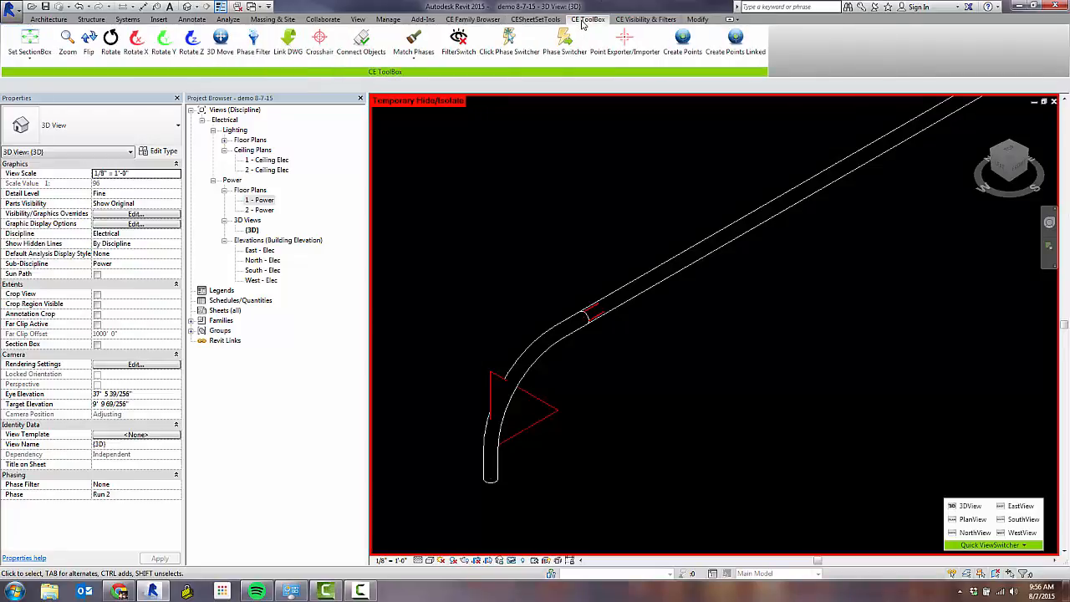
left_click(362, 46)
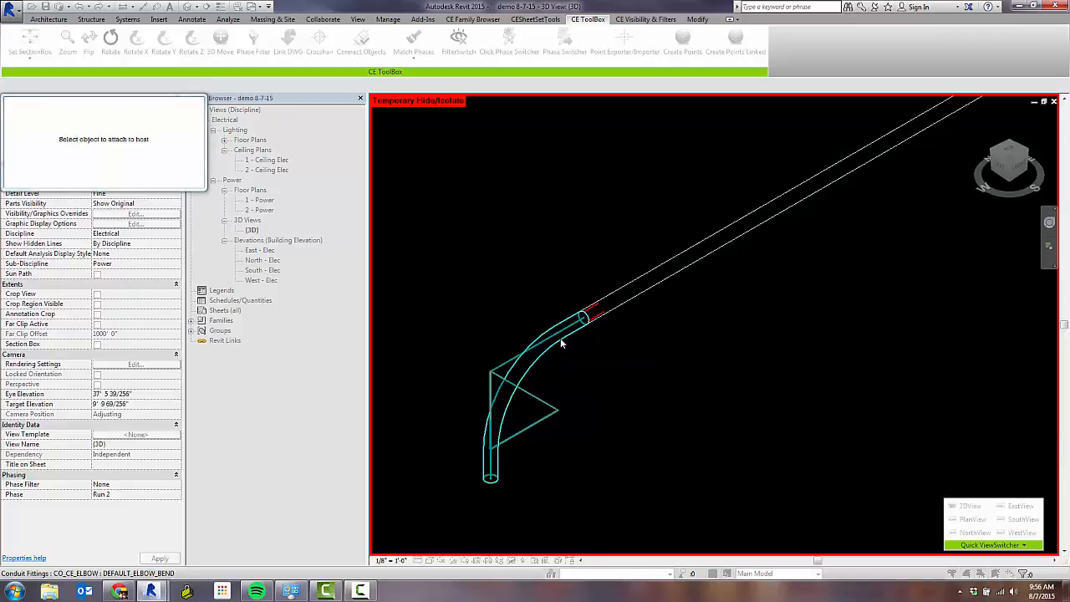
left_click(611, 314)
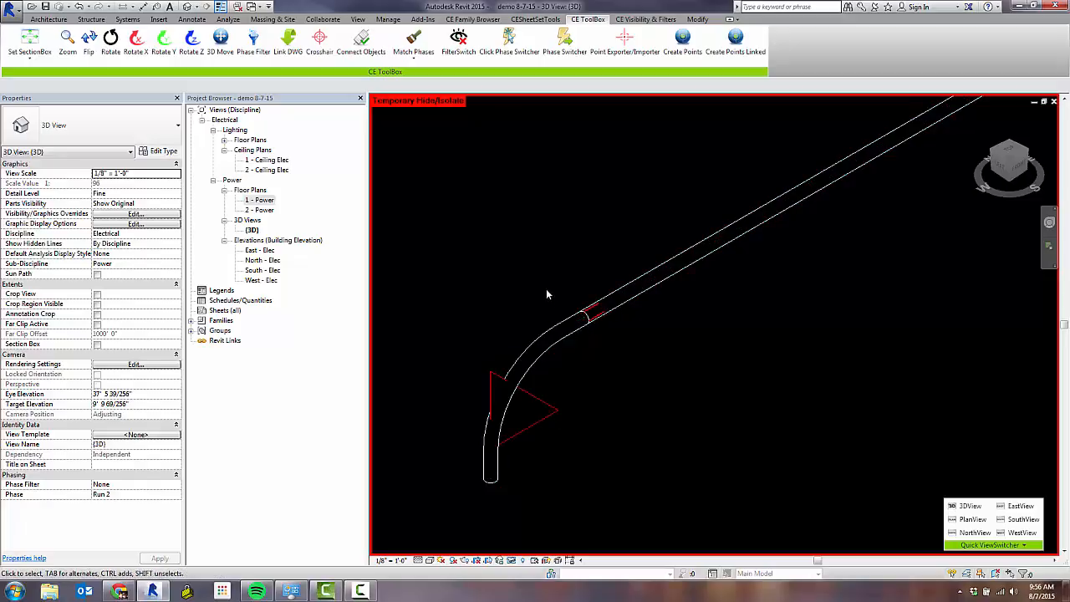
- Check the joined elbow and straight conduit by selecting their network, and reset the temporary isolation
key("Tab")
left_click(565, 343)
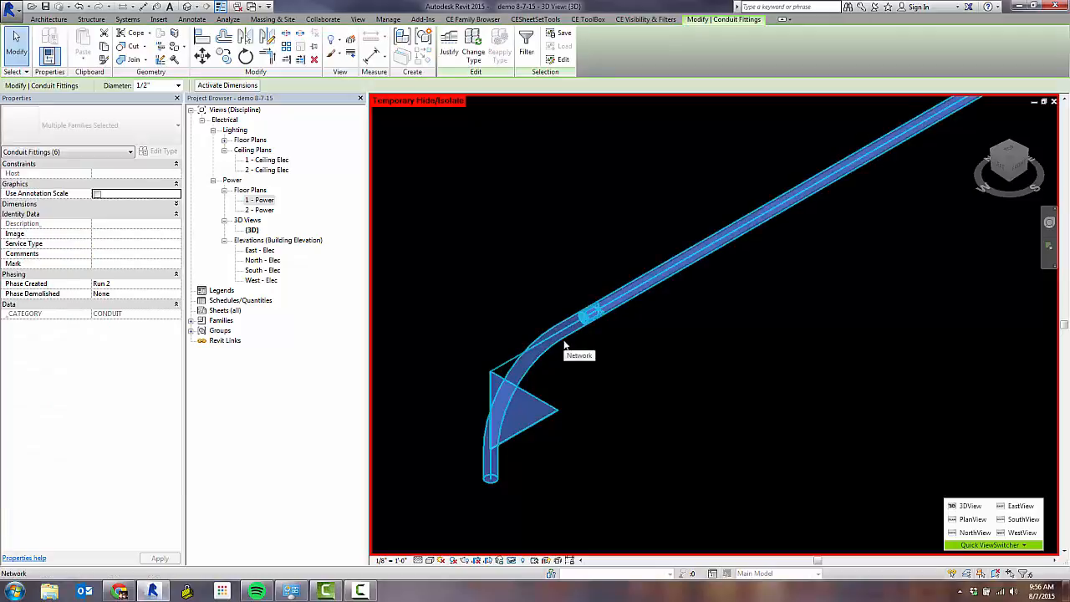
left_click(511, 561)
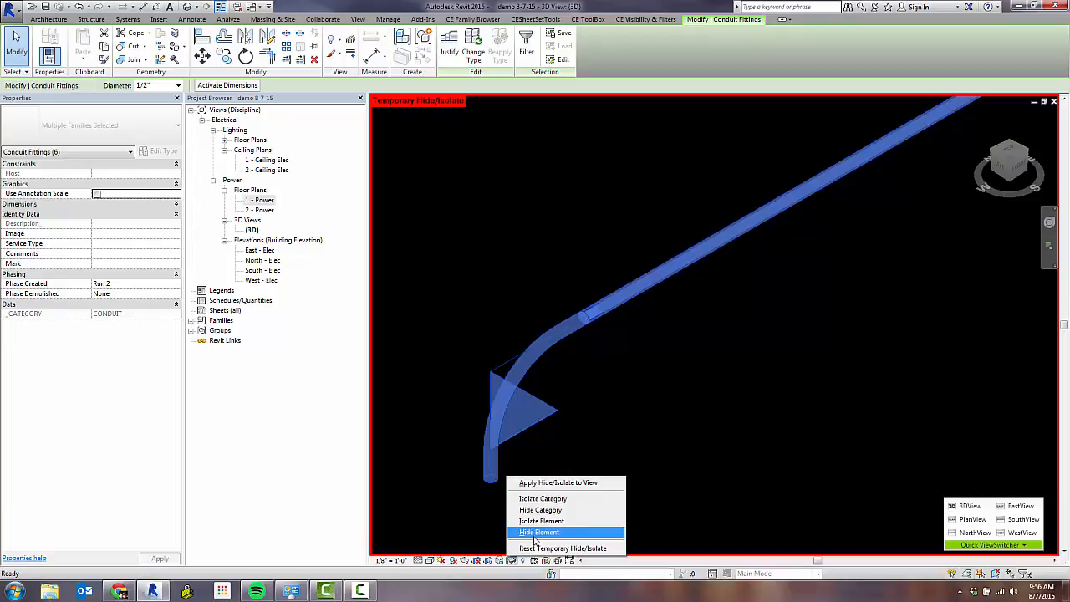
left_click(539, 548)
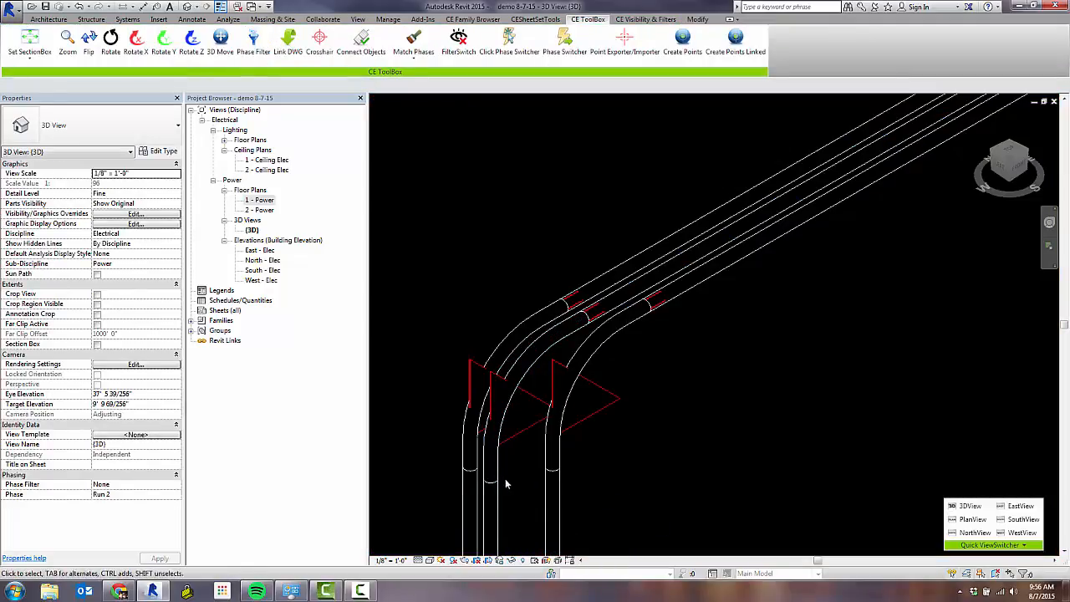
- Select the connected network of the middle Run 2 conduit and examine its continuity along the bends to the far box
scroll(518, 390, "down", 3)
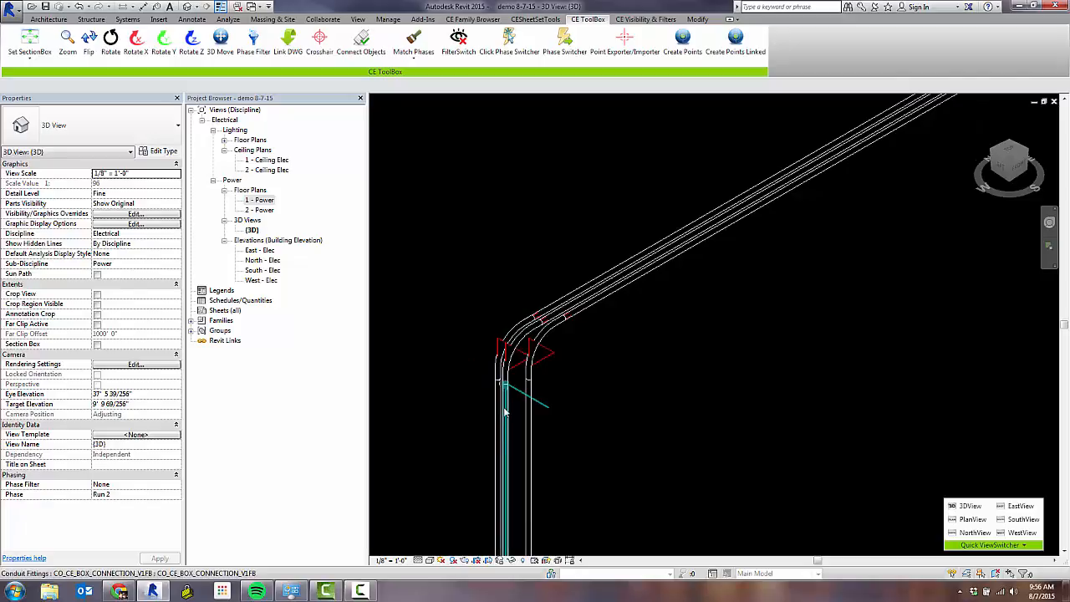
key("Tab")
left_click(505, 411)
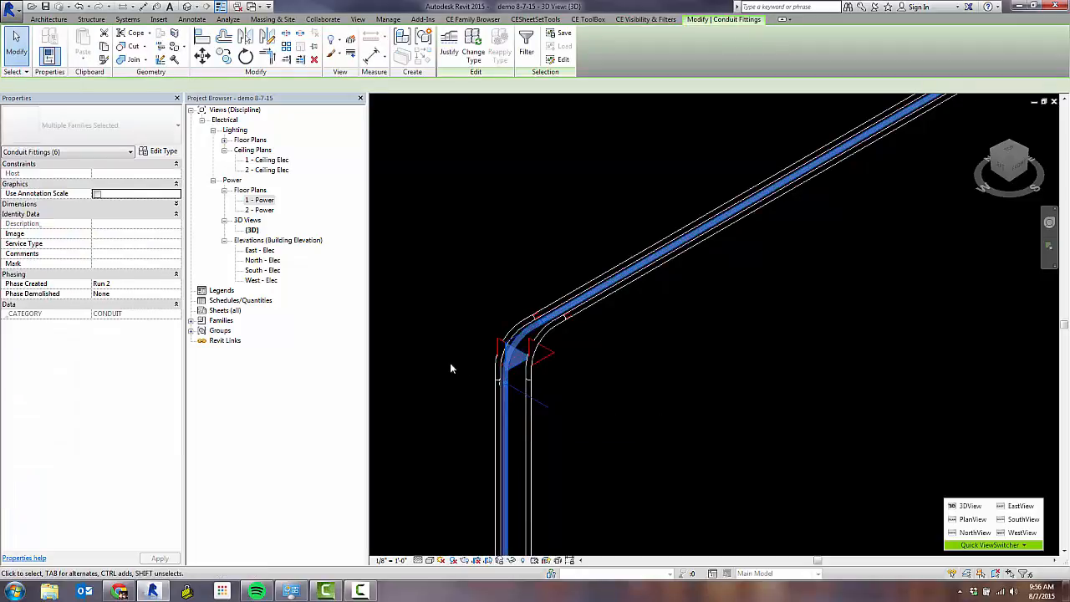
scroll(453, 377, "down", 5)
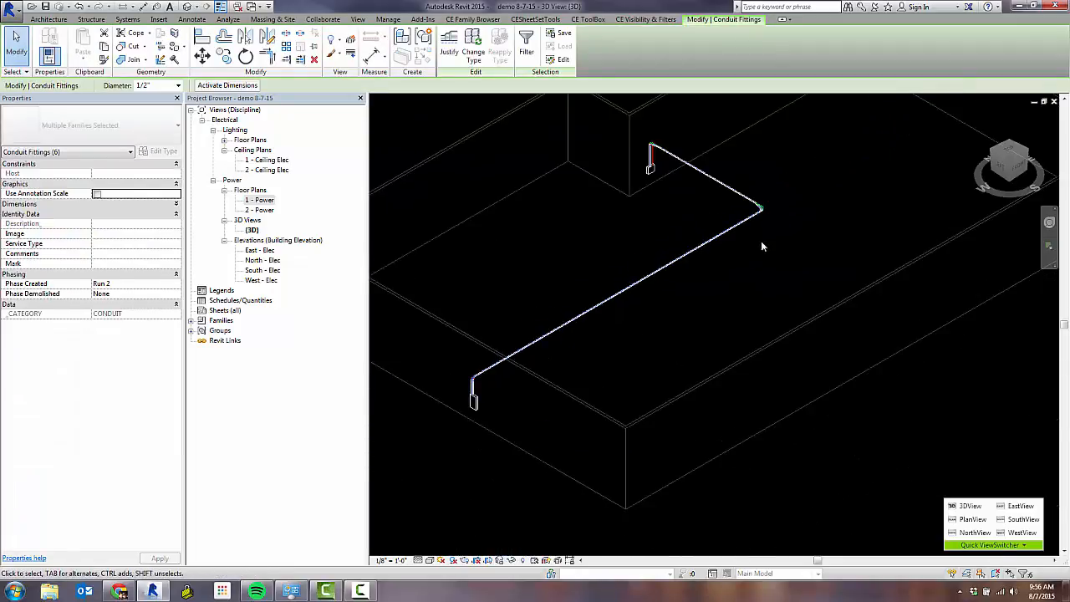
scroll(764, 208, "up", 6)
scroll(721, 205, "down", 6)
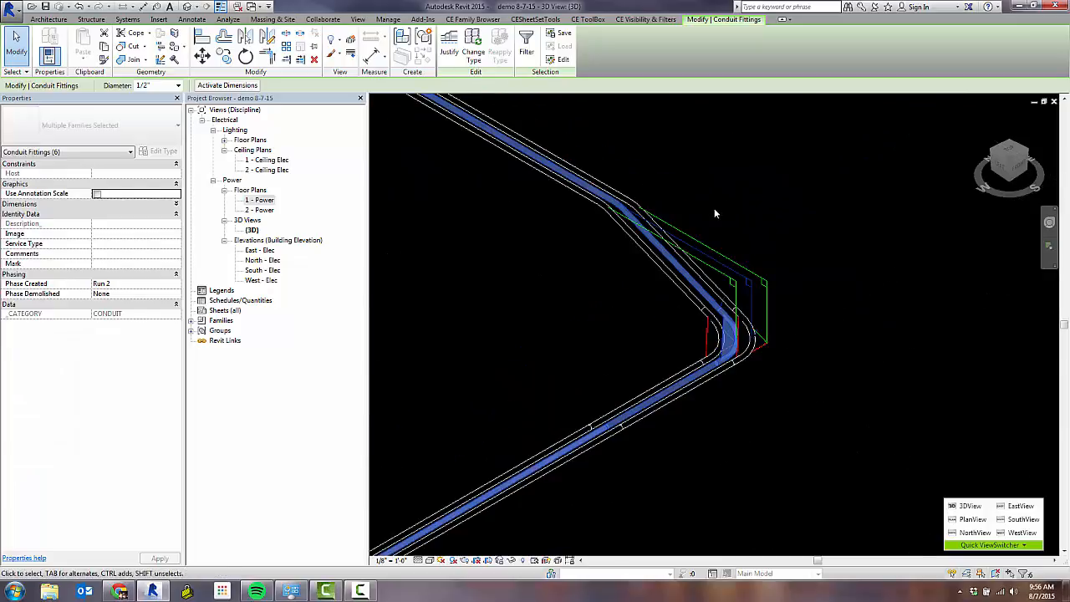
scroll(573, 139, "up", 5)
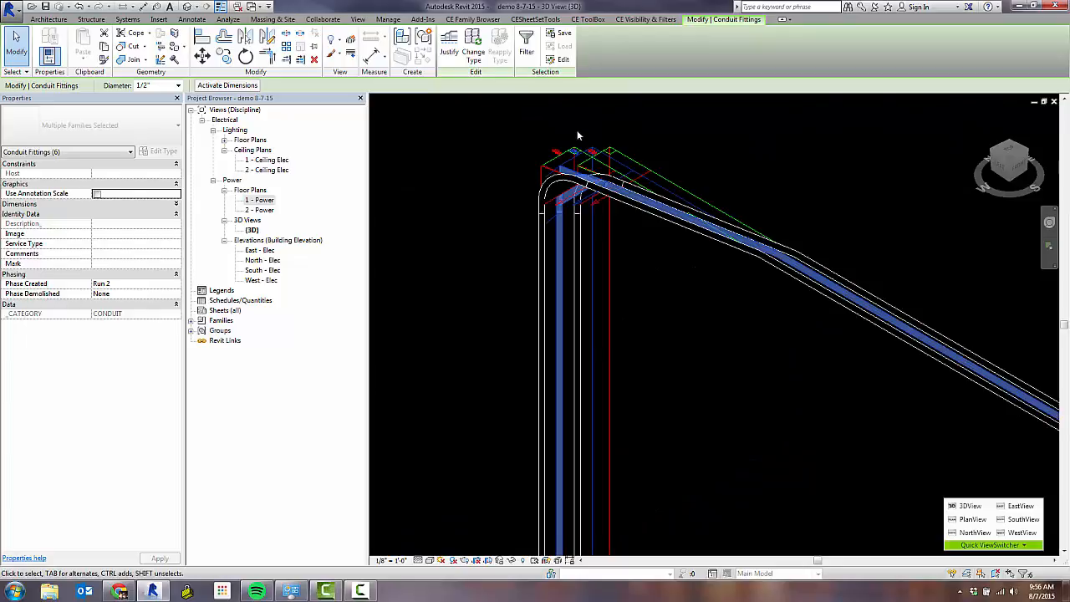
left_click(886, 186)
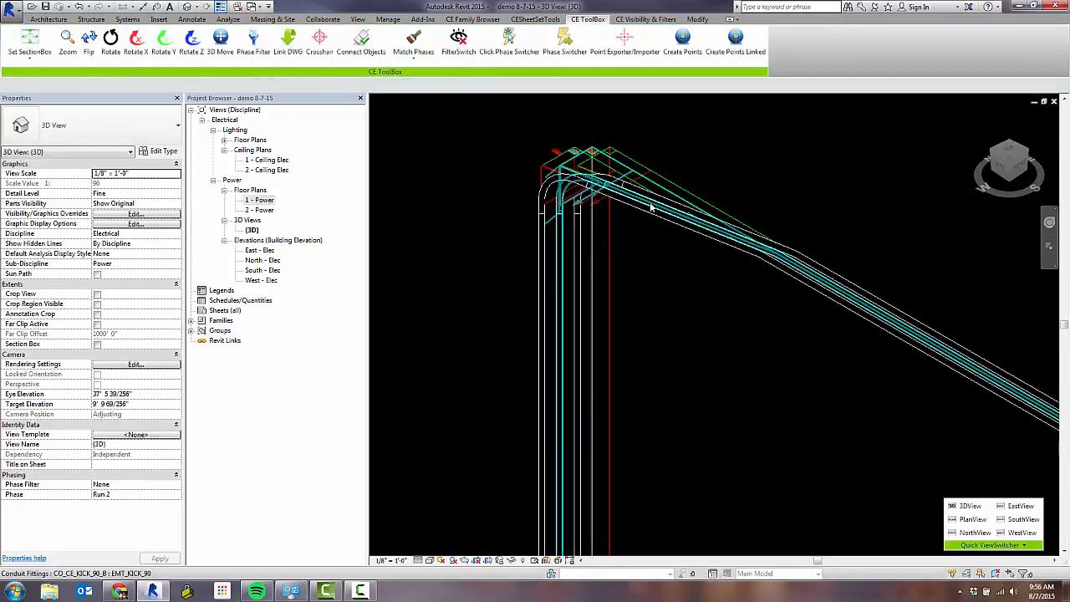
- In the top view, stretch the middle run's kick 90 so its box end lines up with the neighbouring outer run's end
left_click(650, 208)
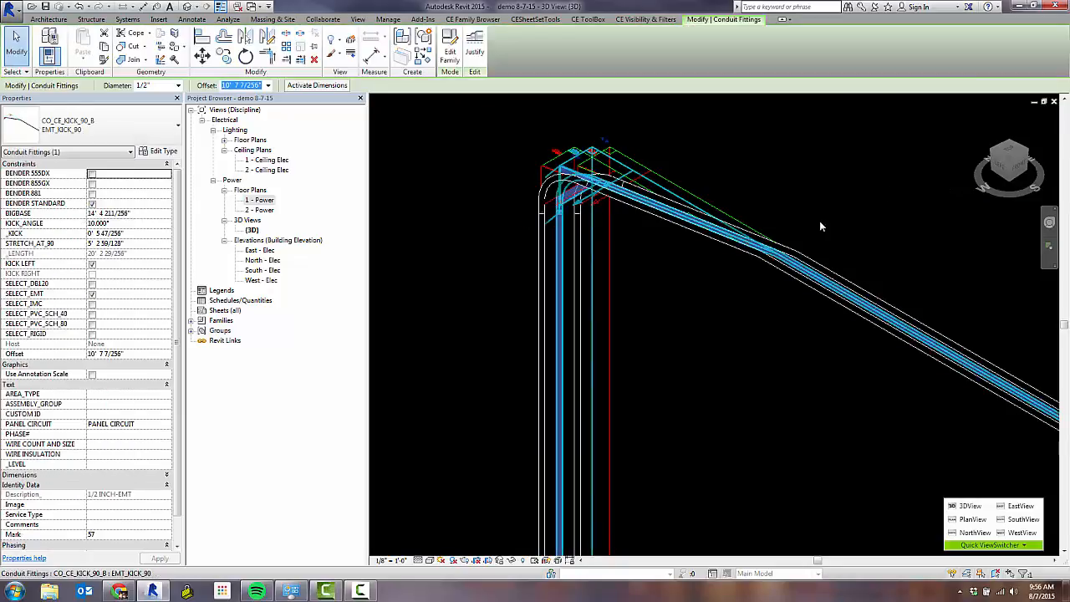
left_click(1009, 151)
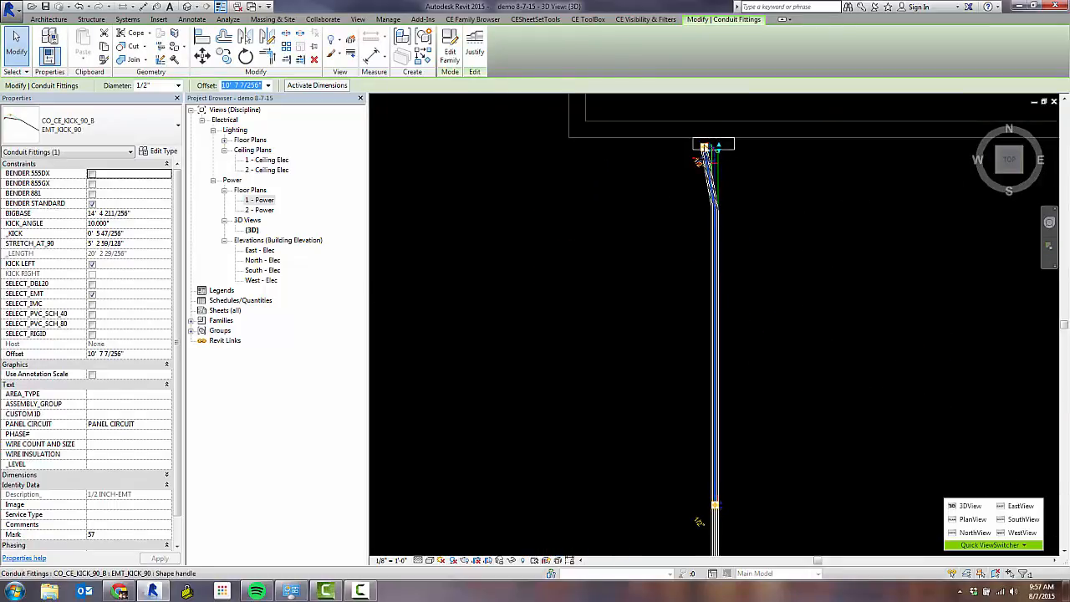
scroll(706, 149, "up", 5)
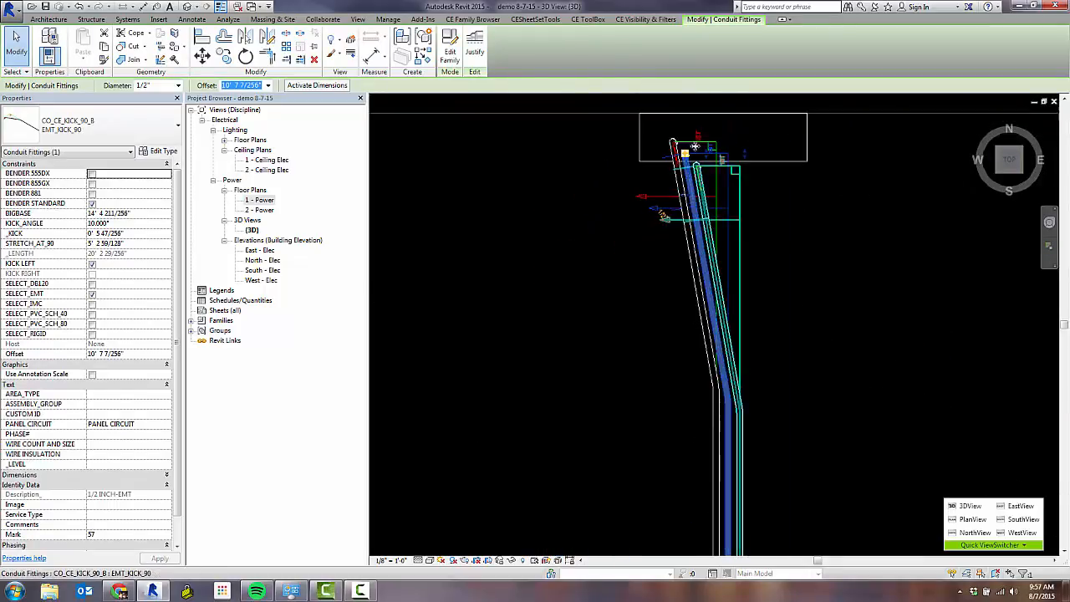
scroll(695, 147, "up", 4)
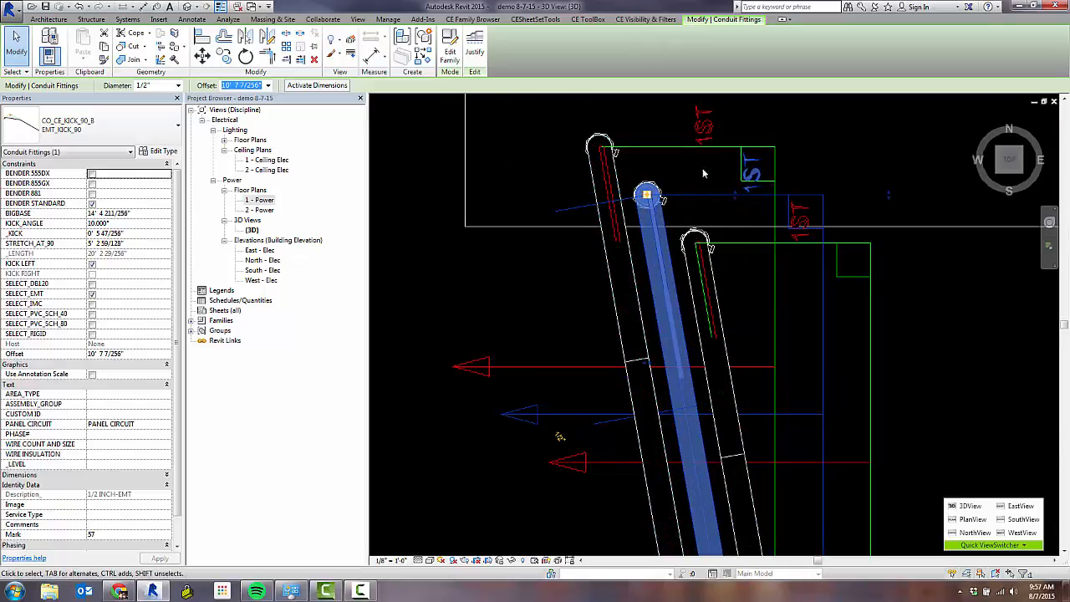
scroll(701, 171, "up", 2)
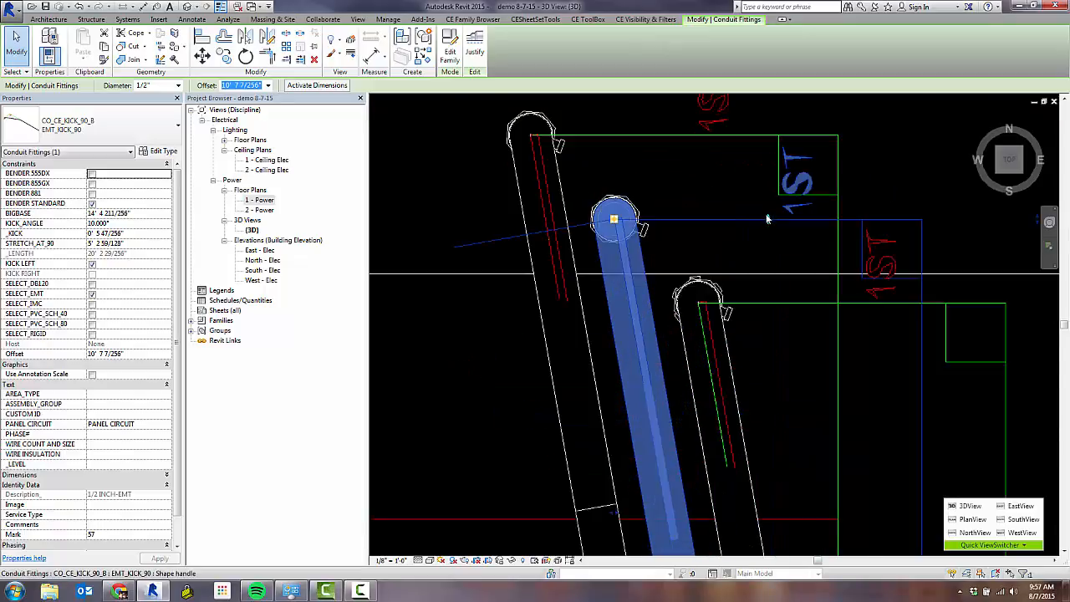
left_click_drag(767, 219, 769, 139)
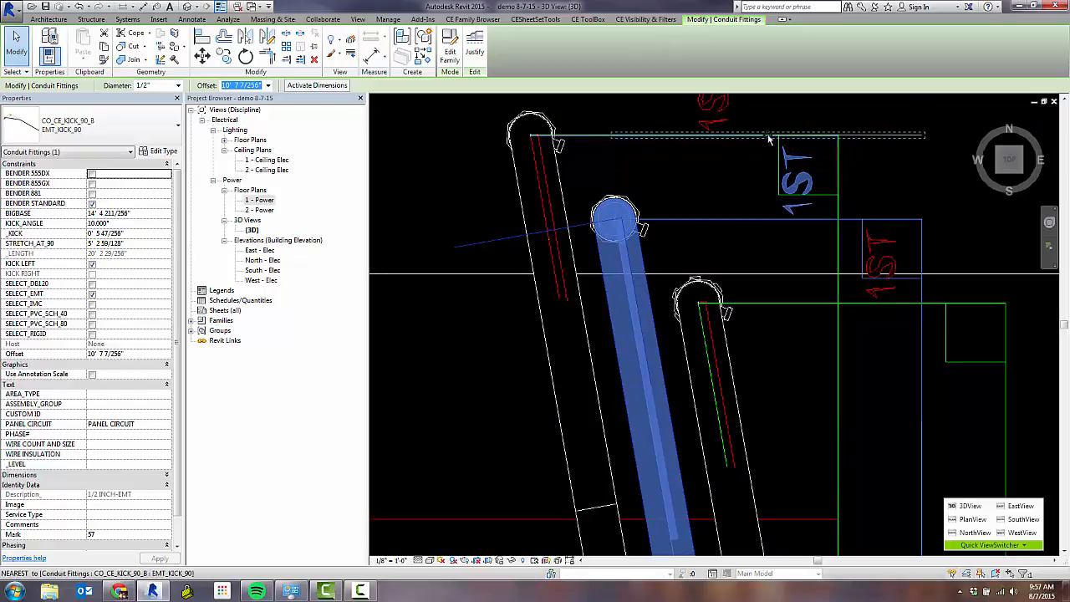
scroll(616, 138, "down", 5)
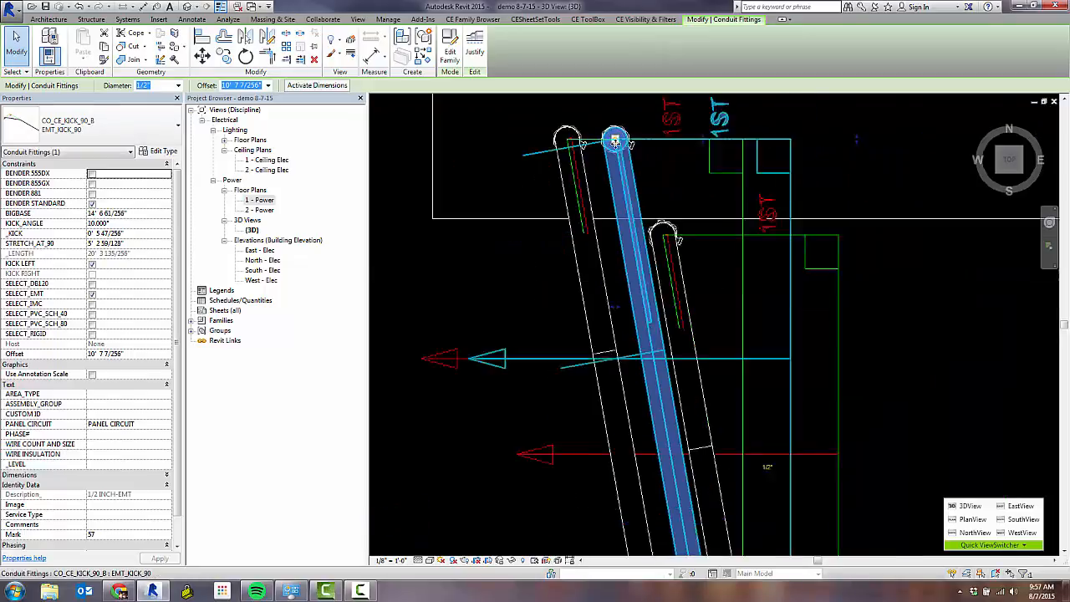
scroll(616, 139, "down", 4)
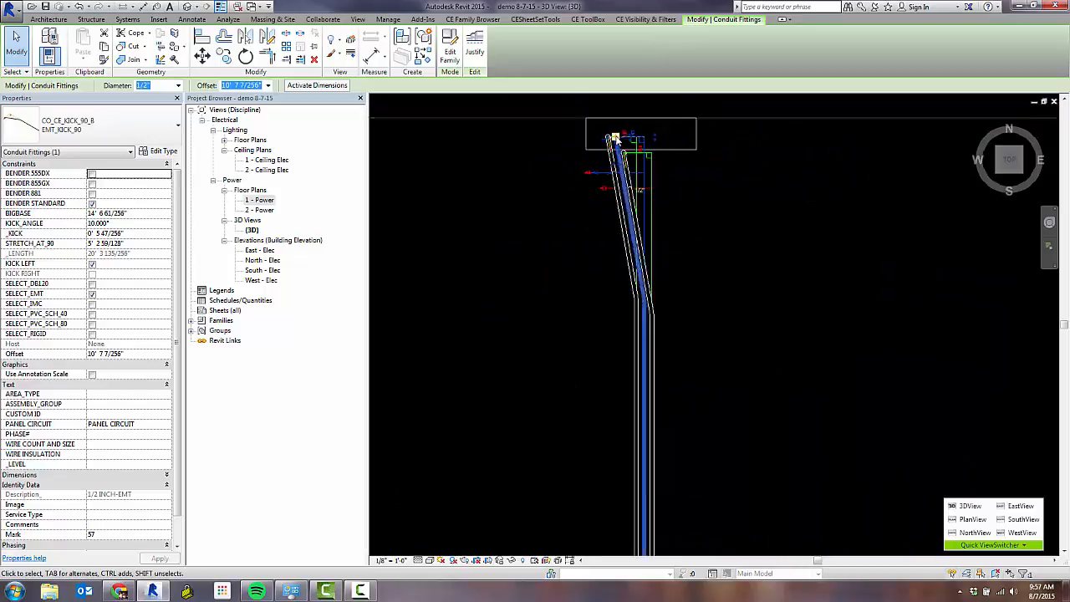
left_click(652, 213)
- Stretch the remaining run's kick 90 so its box end lines up with the other two conduit ends
scroll(627, 217, "up", 8)
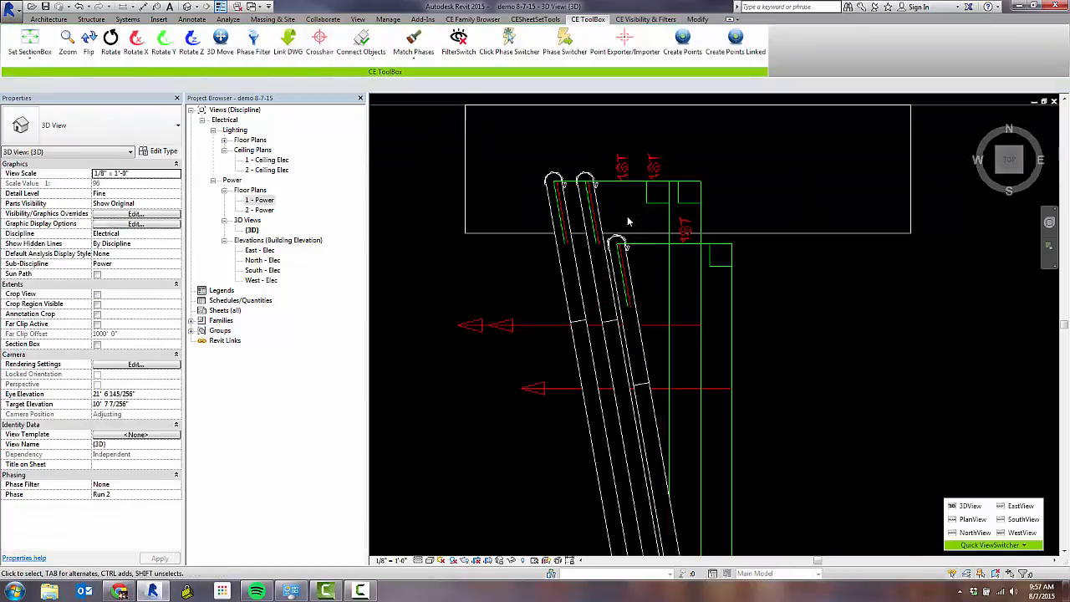
left_click(618, 243)
scroll(645, 232, "up", 3)
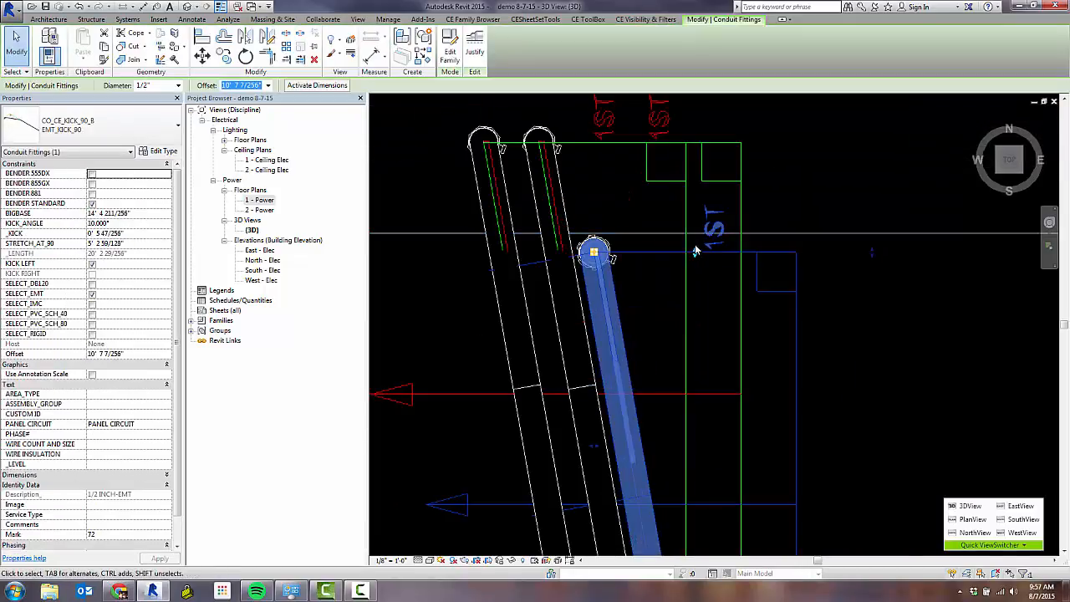
left_click_drag(695, 253, 703, 143)
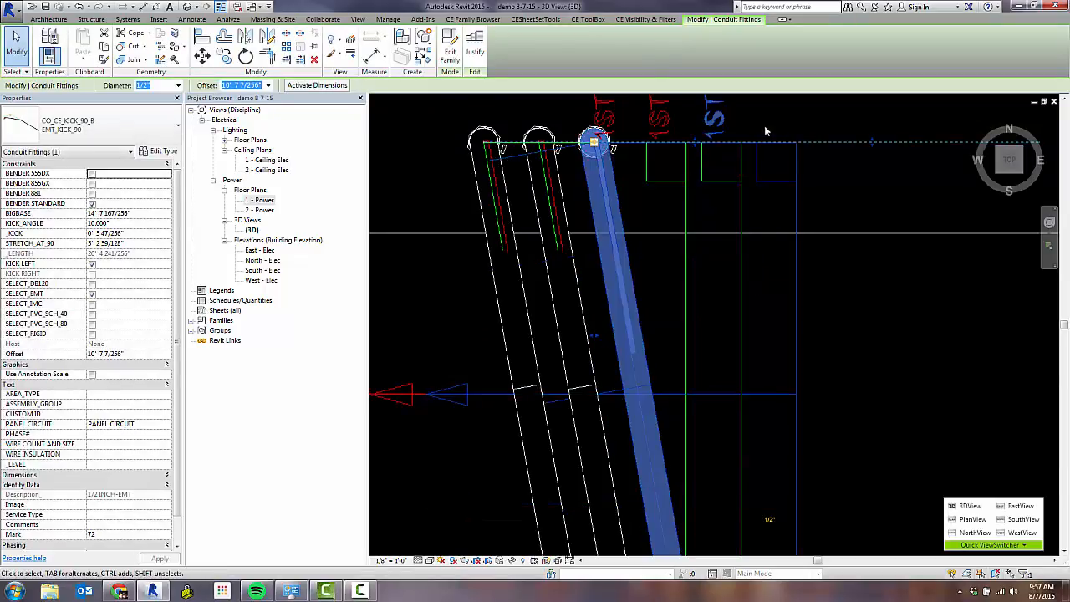
left_click(765, 125)
- At the other box, nudge the Run 3 elbow toward the box to separate it from its straight conduit
scroll(771, 125, "down", 3)
scroll(771, 245, "up", 6)
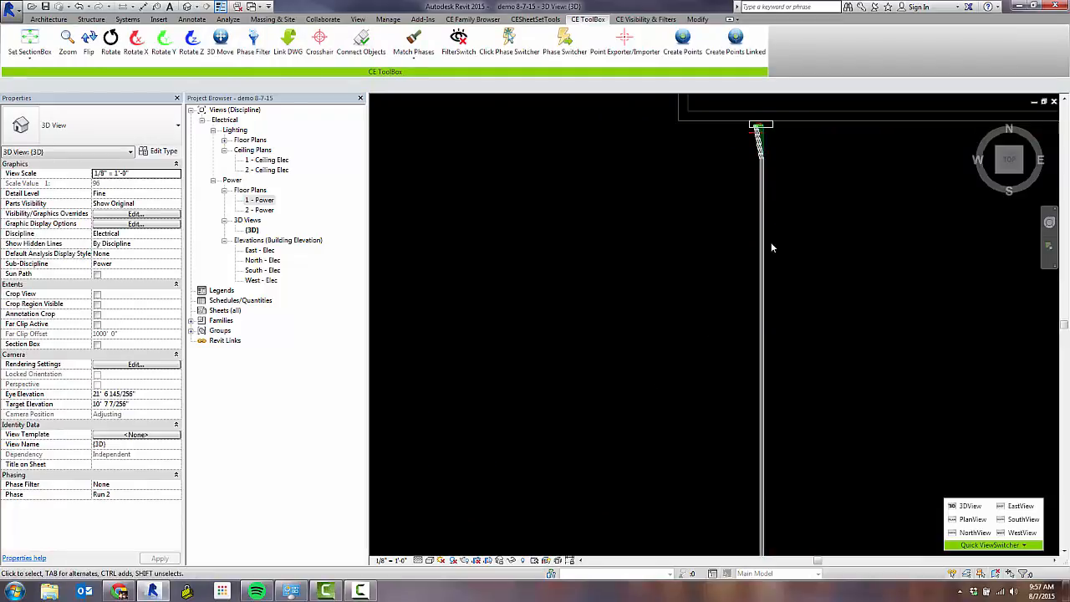
scroll(773, 249, "down", 1)
scroll(439, 334, "up", 6)
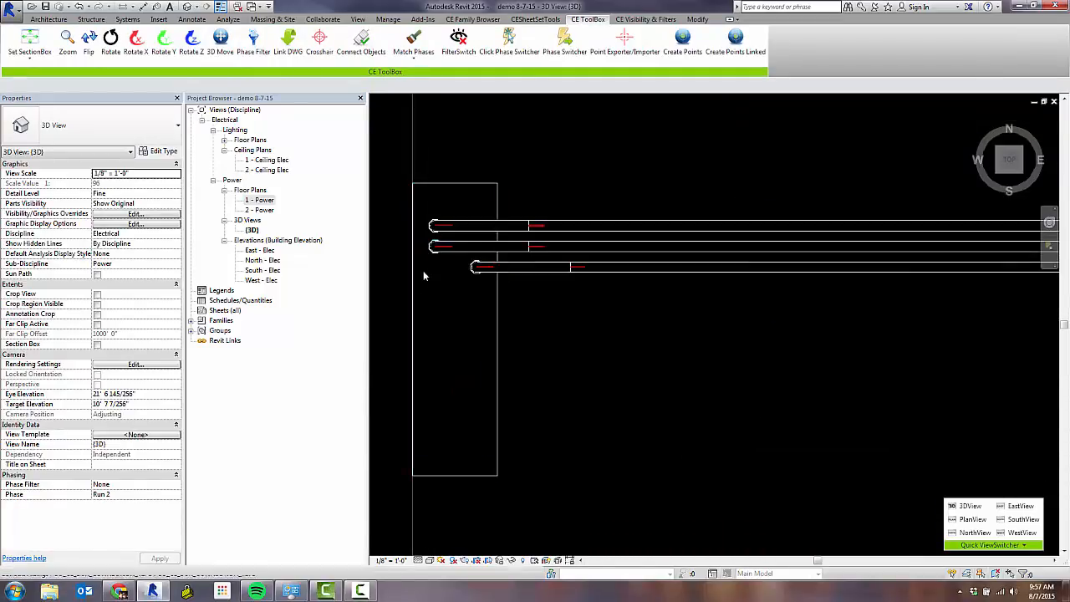
scroll(423, 270, "up", 5)
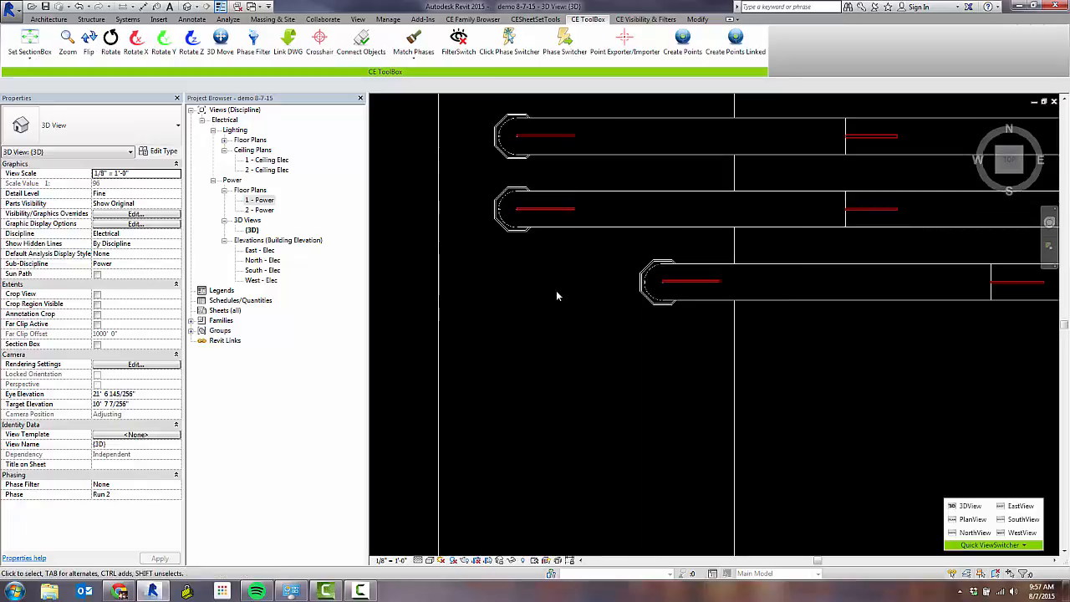
scroll(622, 284, "down", 2)
left_click(664, 285)
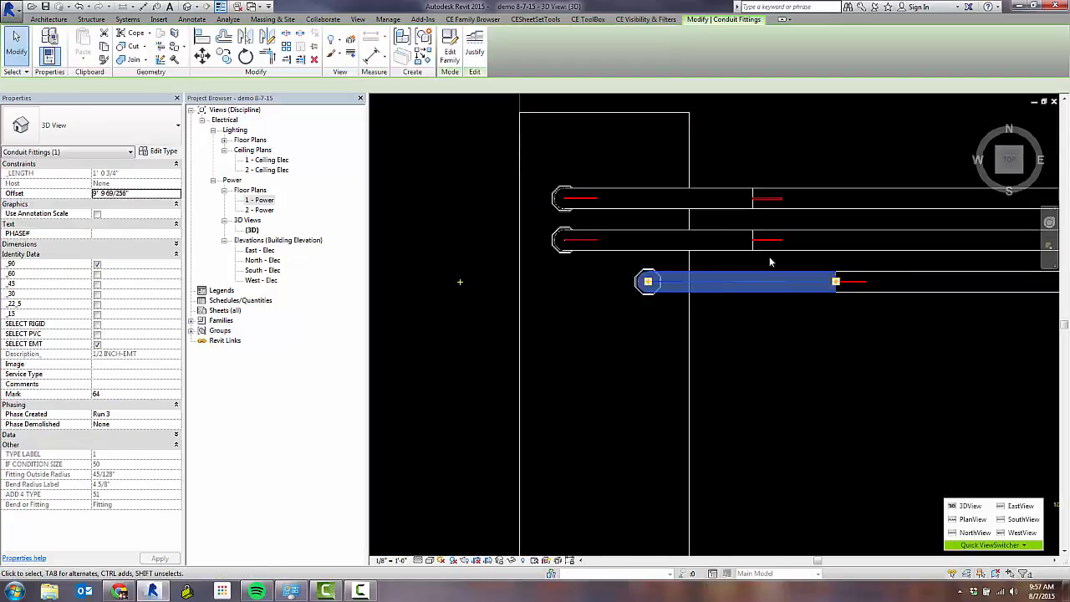
left_click(815, 306)
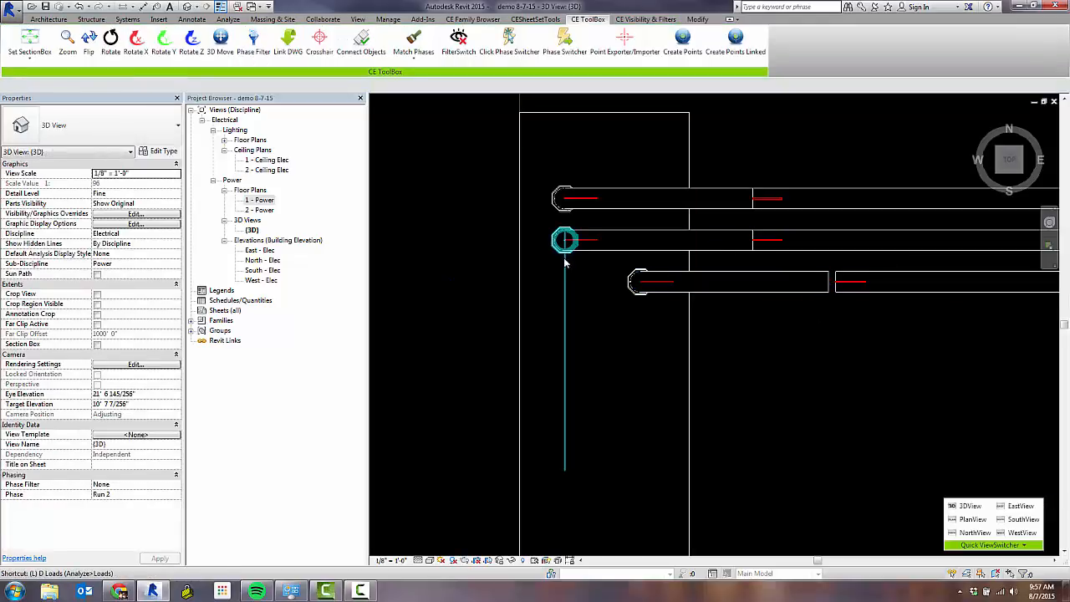
- Align the Run 3 elbow's vertical centreline with the middle run's box connection using the Align tool
key("a")
key("l")
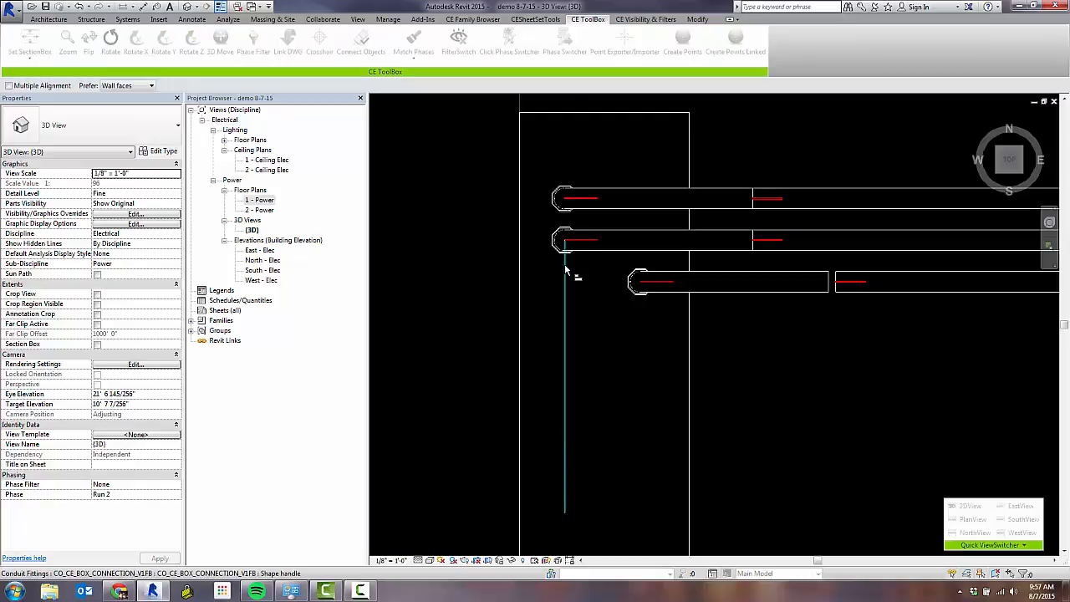
left_click(566, 270)
left_click(641, 284)
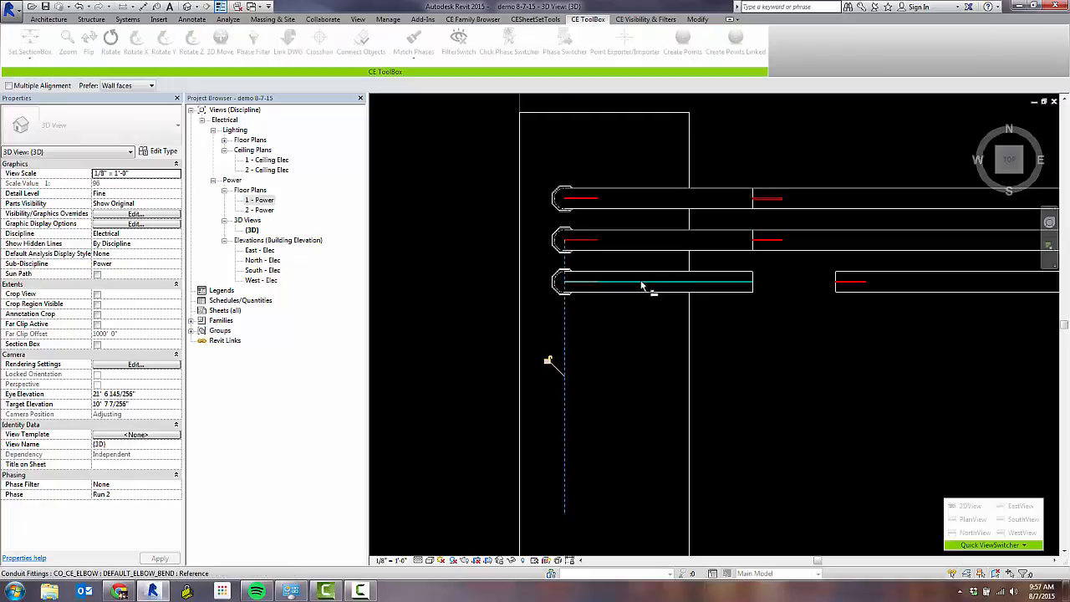
scroll(618, 311, "down", 1)
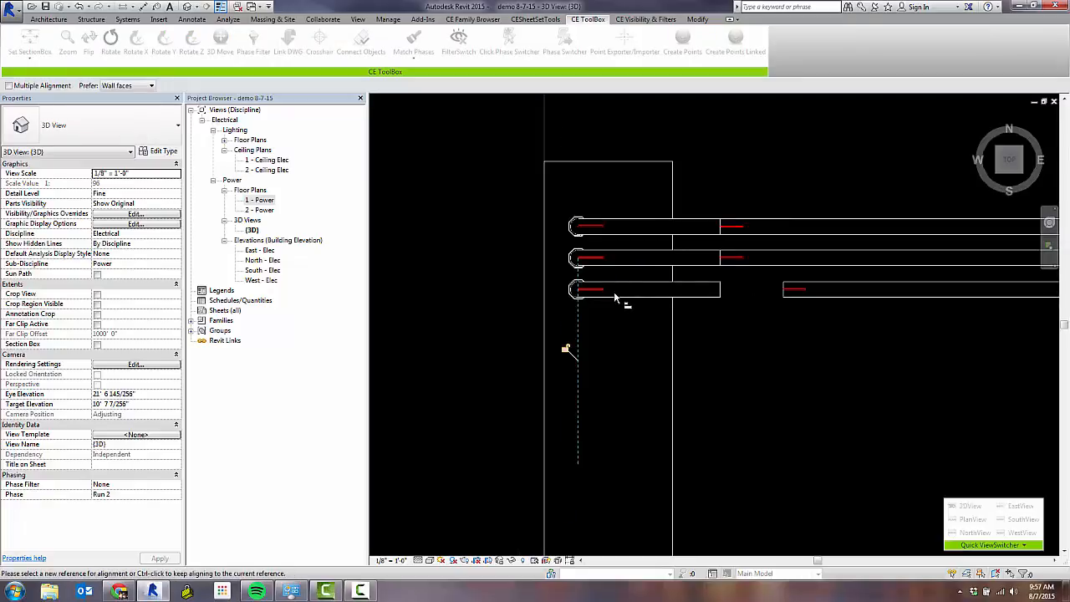
key("Escape")
key("Escape")
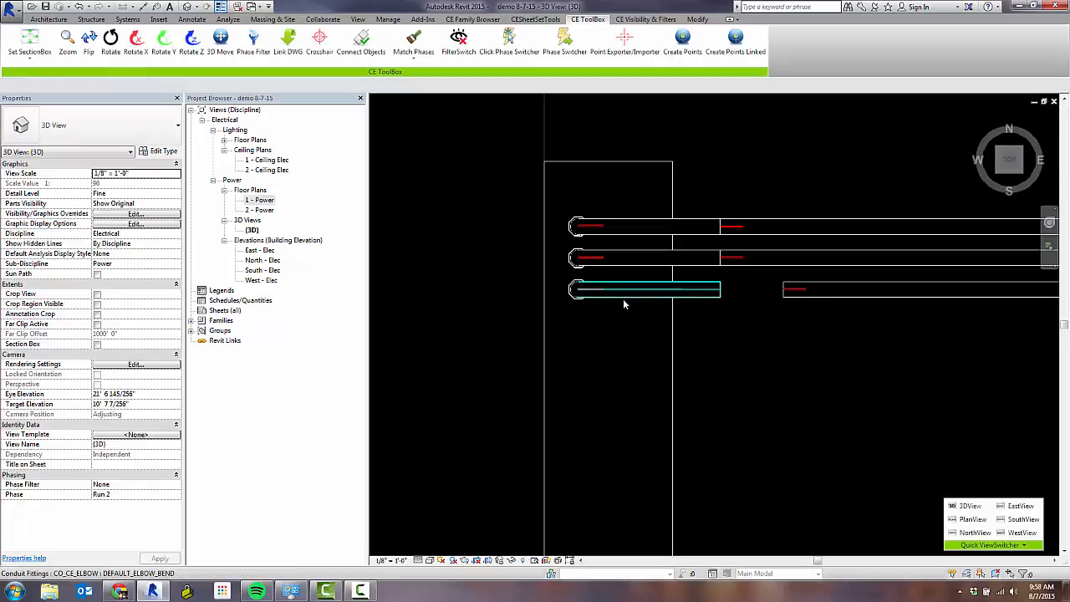
- Select the Run 3 elbow together with its straight conduit and temporarily isolate the two elements
left_click(720, 294)
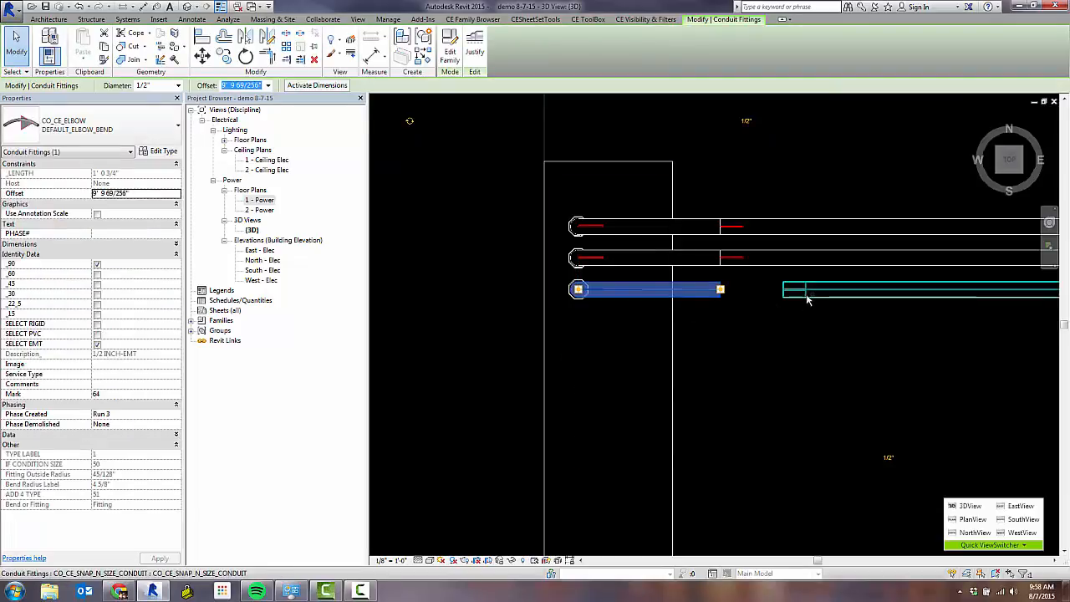
left_click(798, 298, "ctrl")
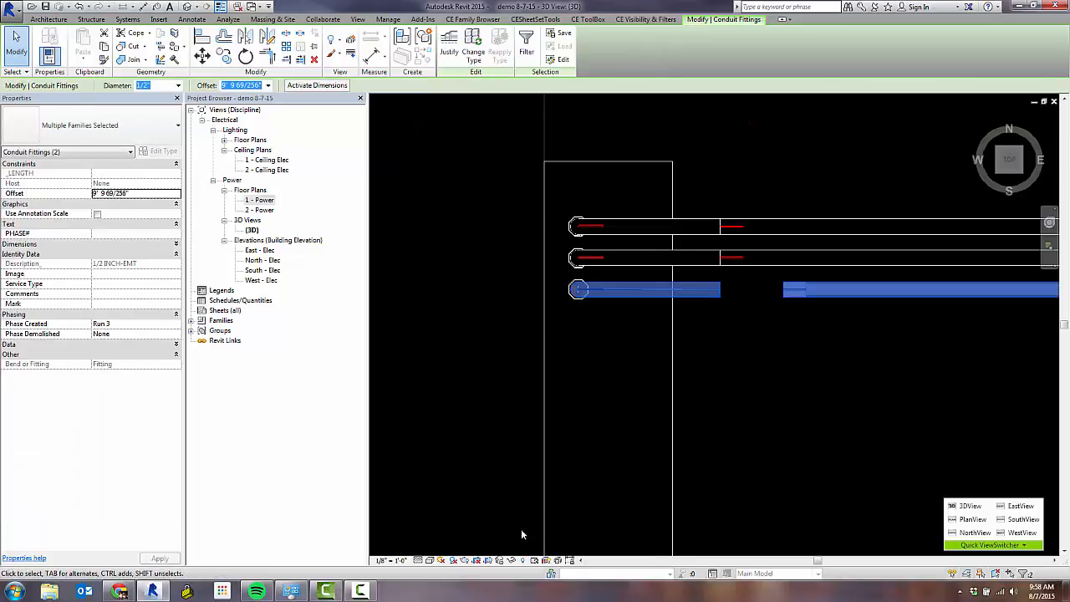
left_click(511, 561)
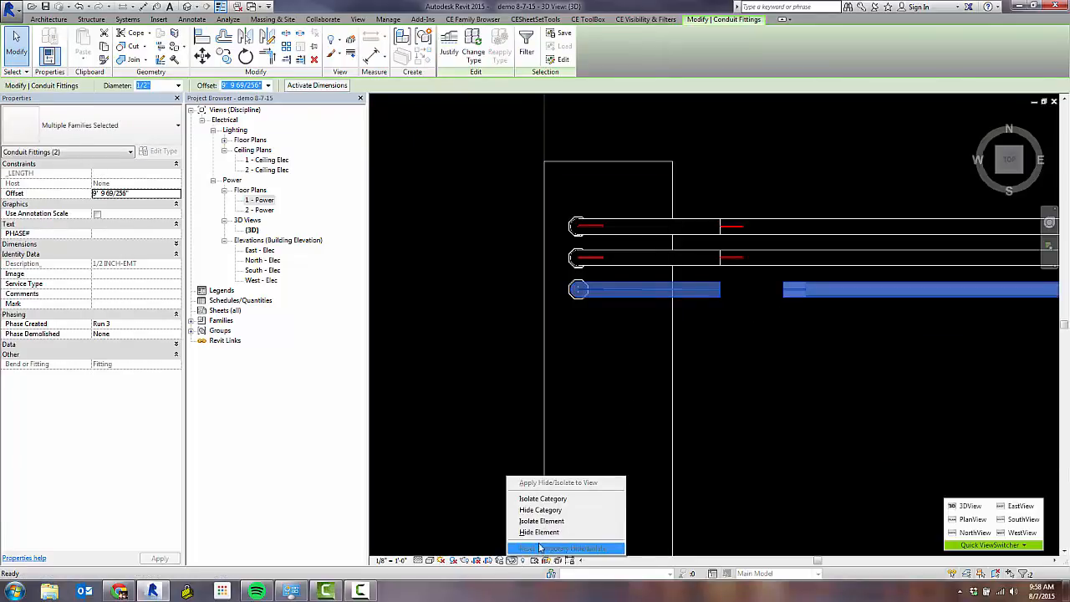
left_click(540, 521)
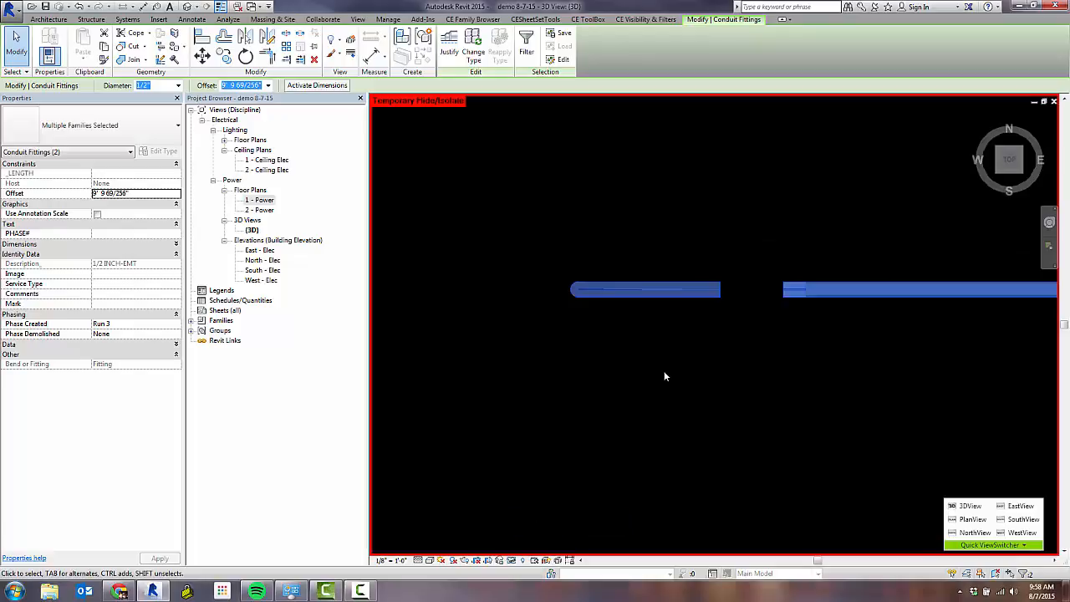
left_click(710, 314)
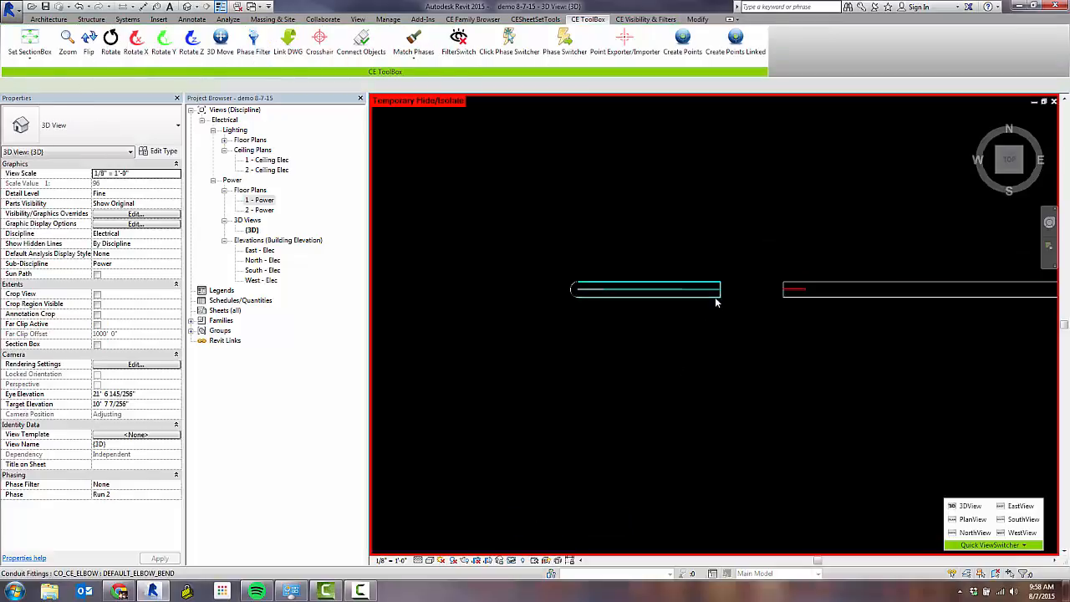
- From the front view, align the straight conduit's open end with the Run 3 elbow's end face using the Align tool
left_click(716, 293)
left_click(1010, 172)
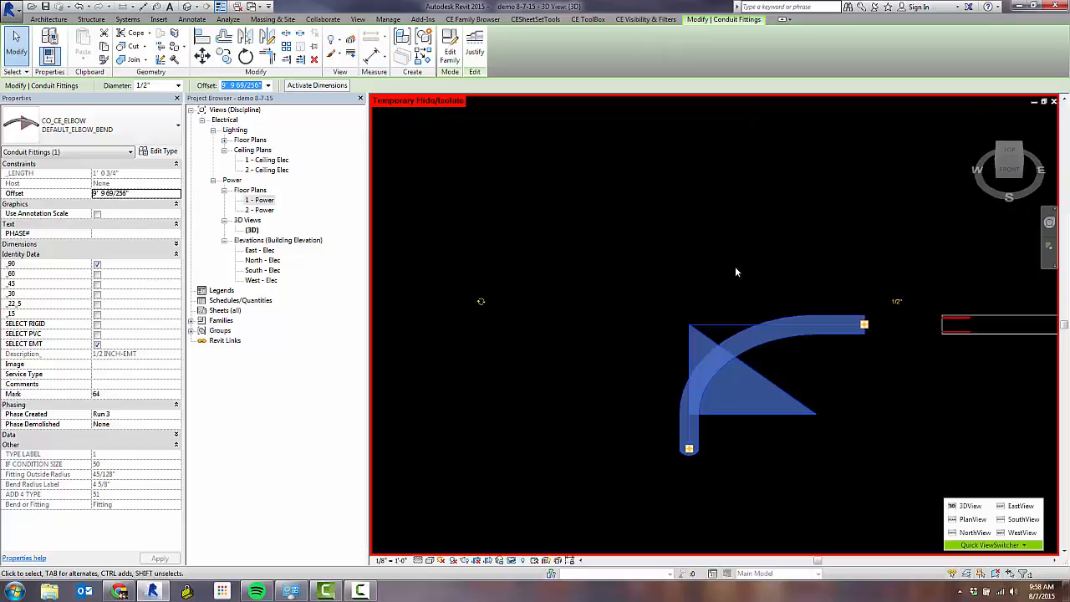
left_click(1009, 170)
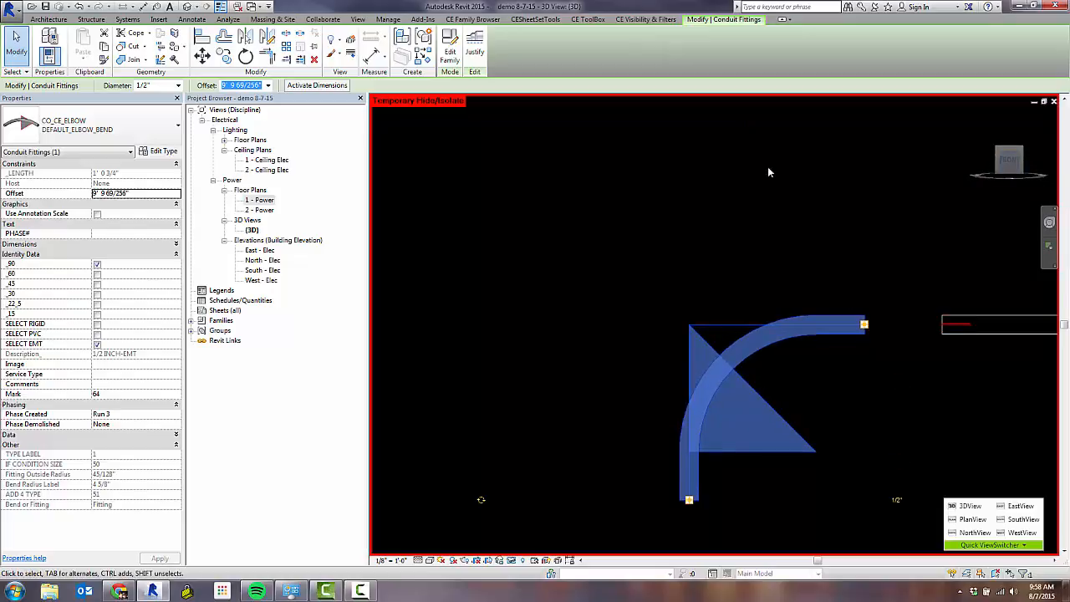
left_click(753, 167)
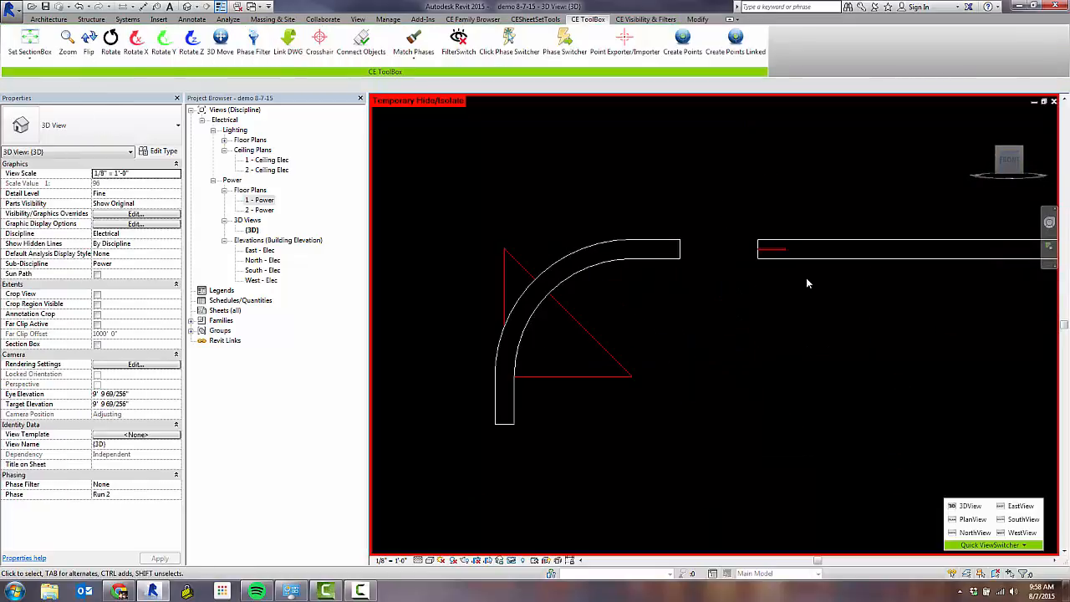
key("a")
key("l")
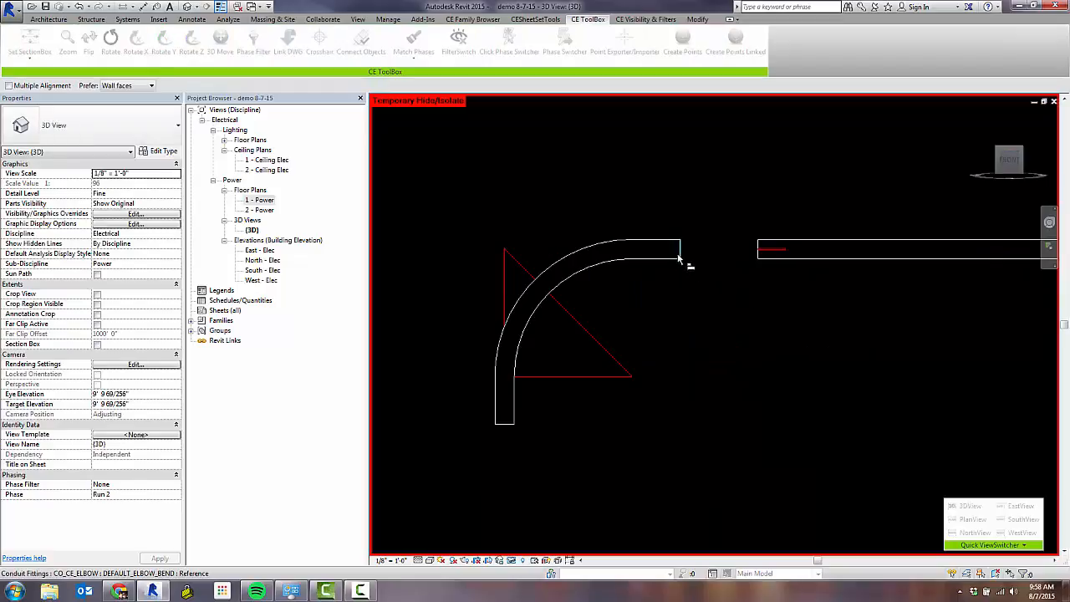
left_click(678, 259)
left_click(757, 271)
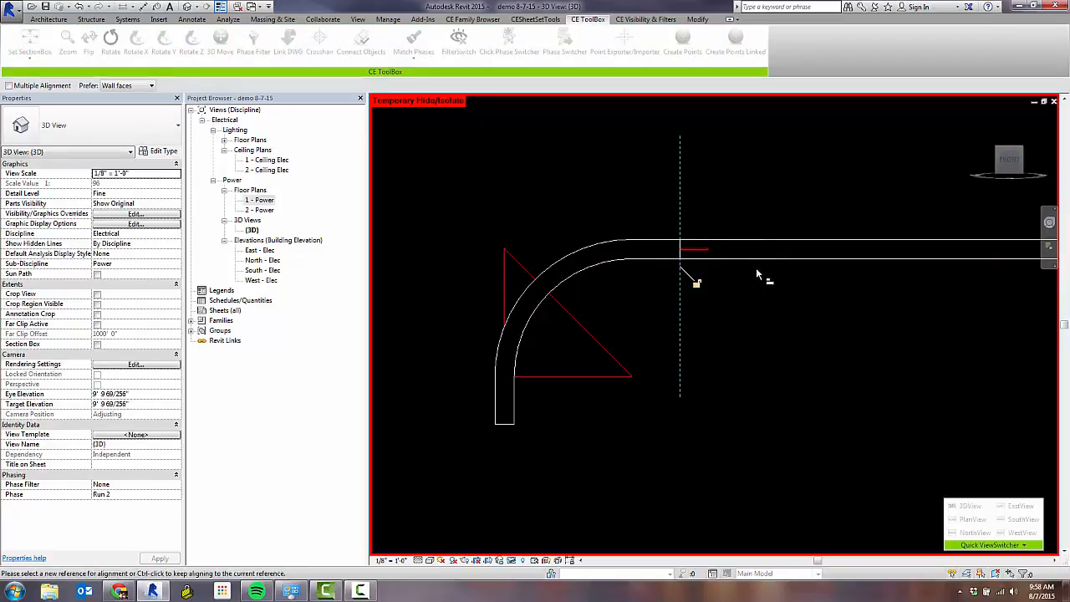
key("Escape")
key("Escape")
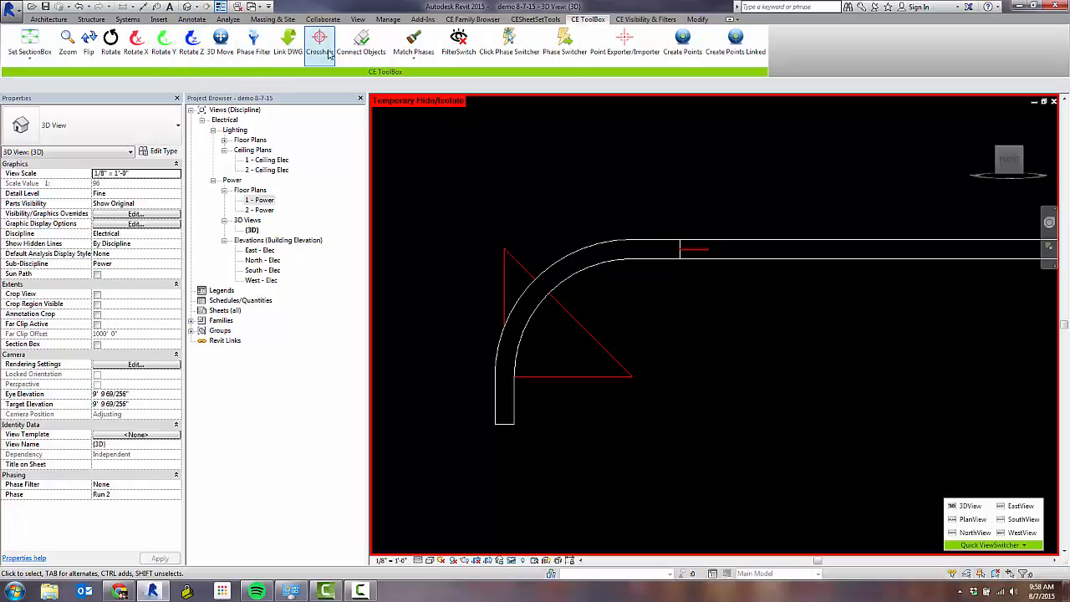
- Join the Run 3 elbow and its straight conduit with Connect Objects, and reset the temporary isolation
left_click(372, 52)
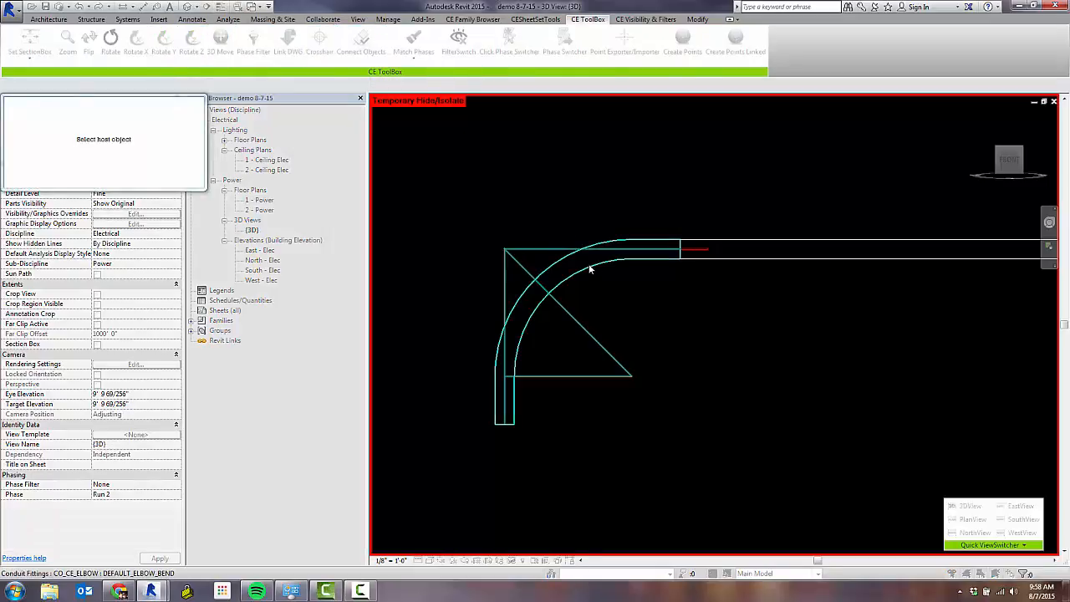
left_click(703, 260)
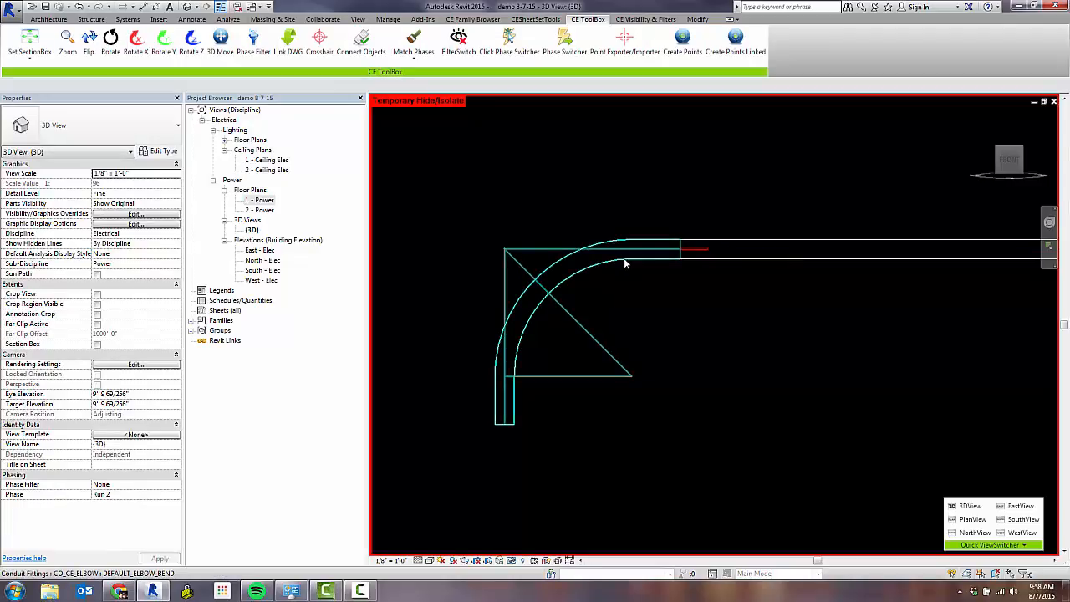
key("Tab")
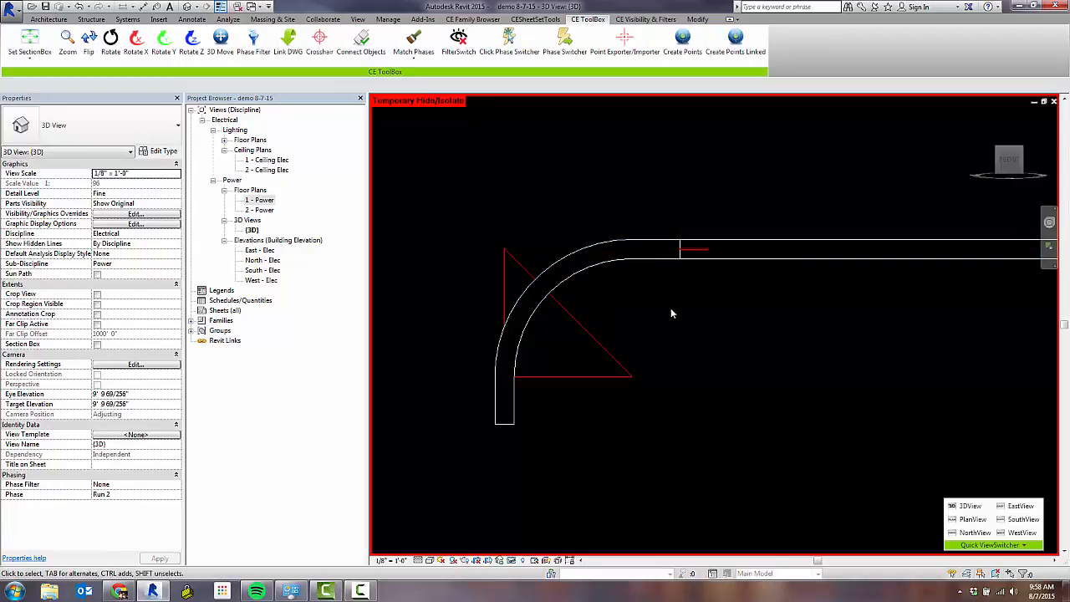
left_click(520, 560)
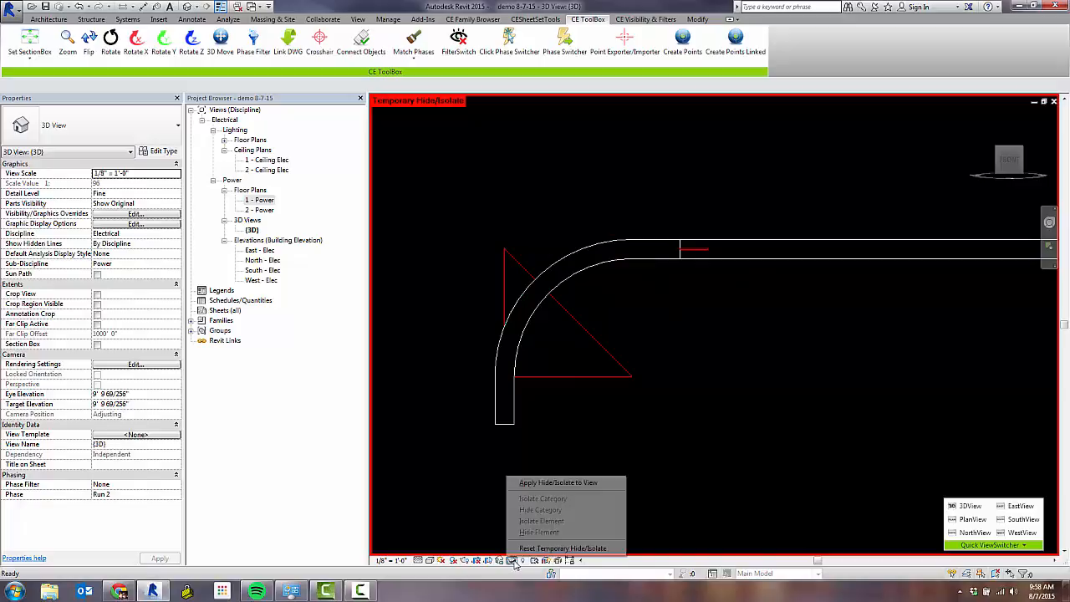
left_click(555, 548)
- Inspect the three conduit runs in 3D, checking the bends and box connections at both ends
scroll(642, 198, "down", 4)
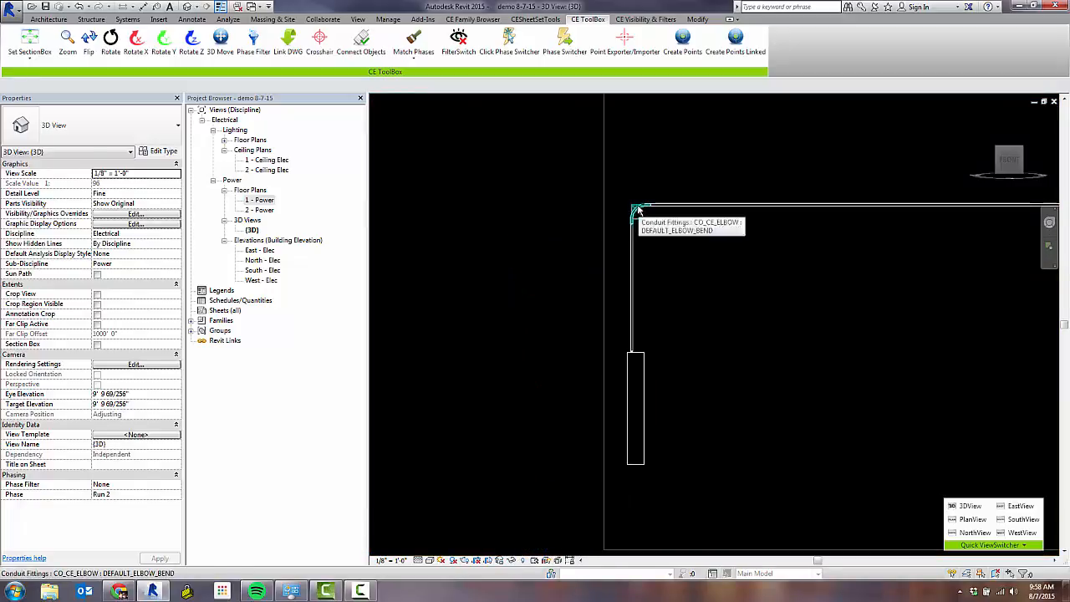
middle_click_drag(640, 215, 745, 405, "shift")
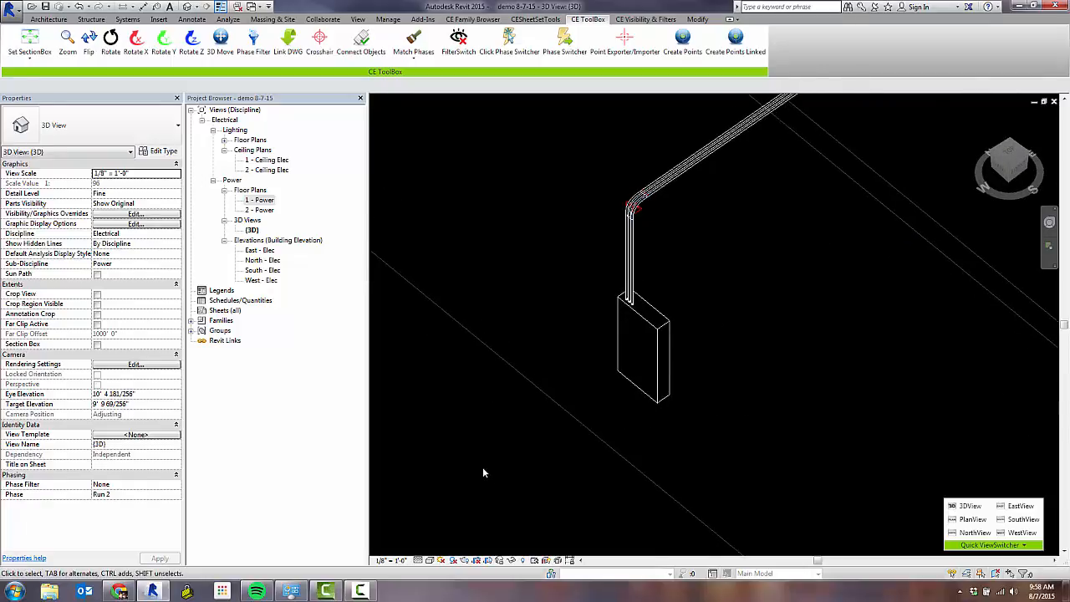
scroll(483, 468, "down", 5)
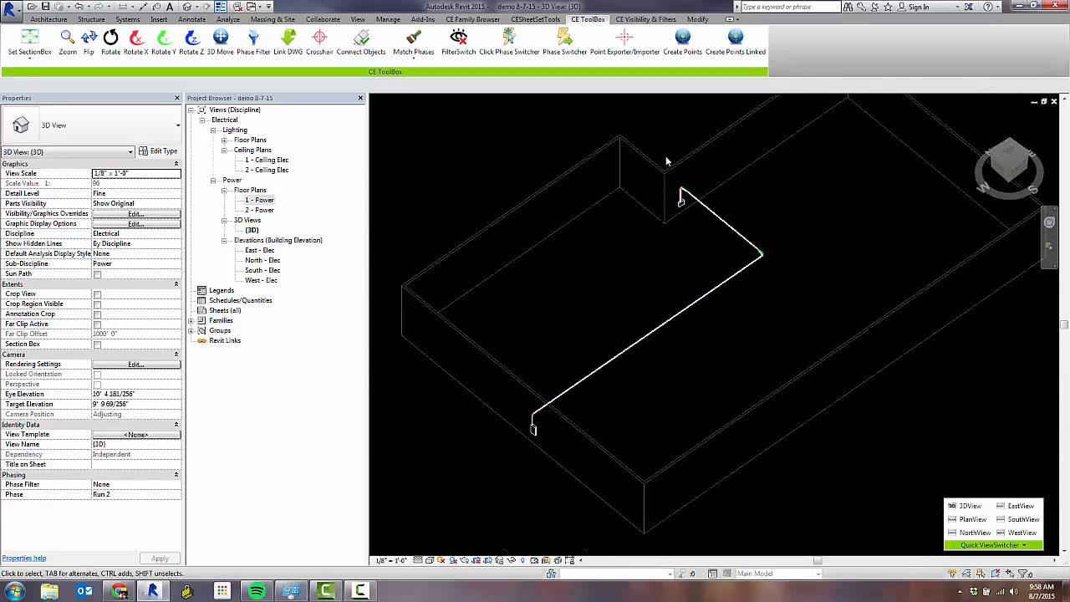
scroll(674, 197, "up", 3)
scroll(707, 245, "up", 4)
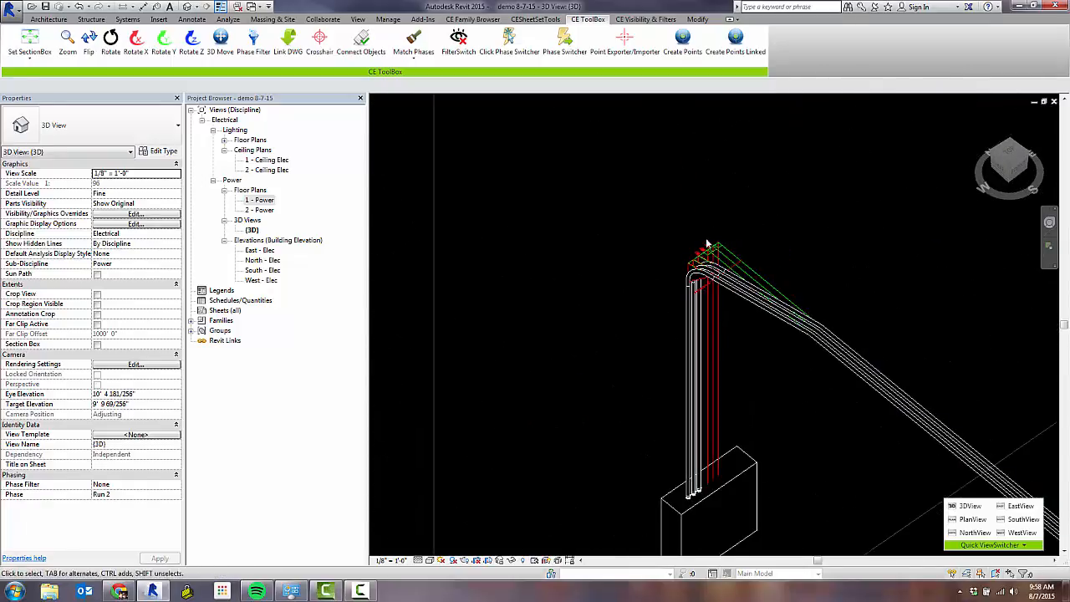
scroll(690, 221, "down", 2)
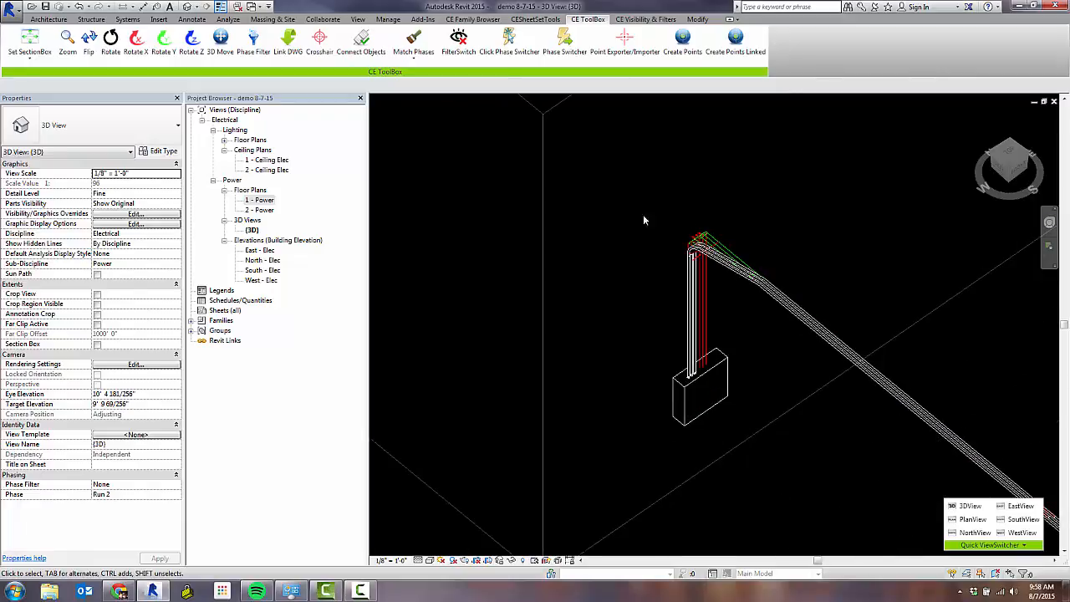
scroll(622, 203, "down", 5)
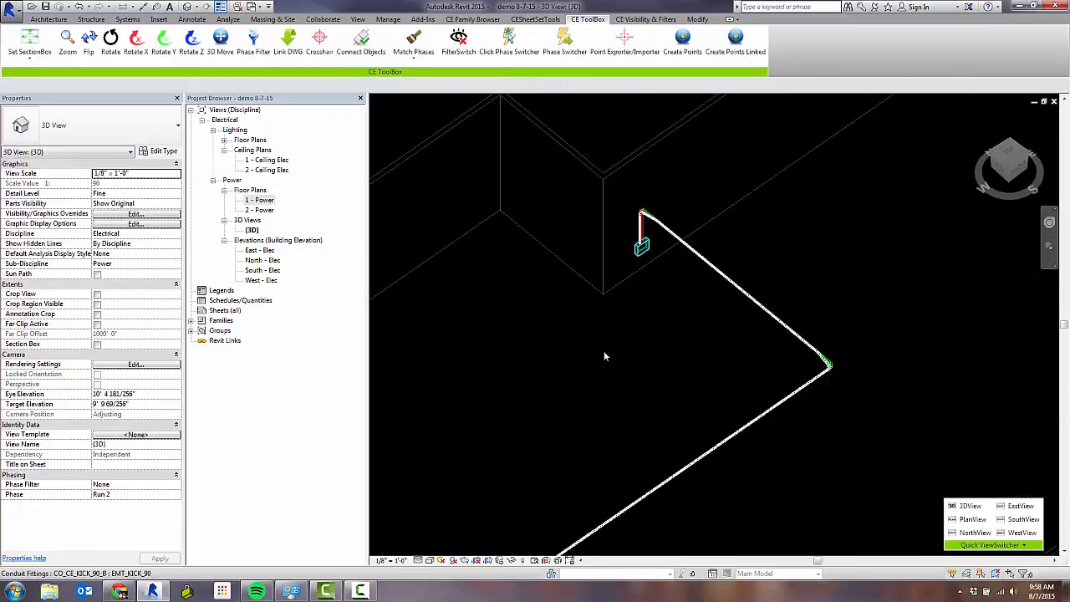
mouse_move(368, 590)
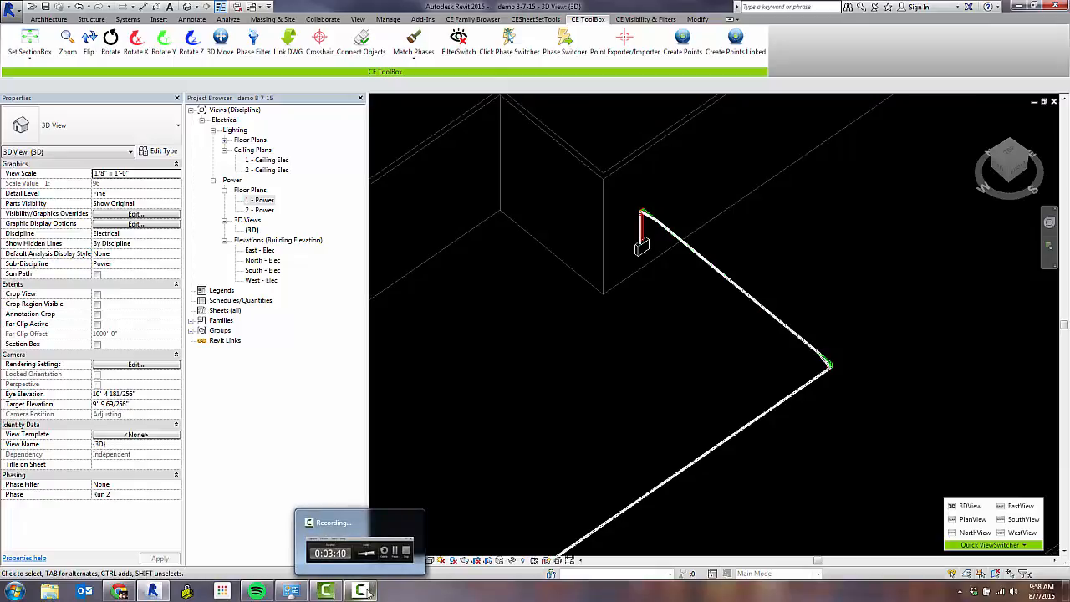